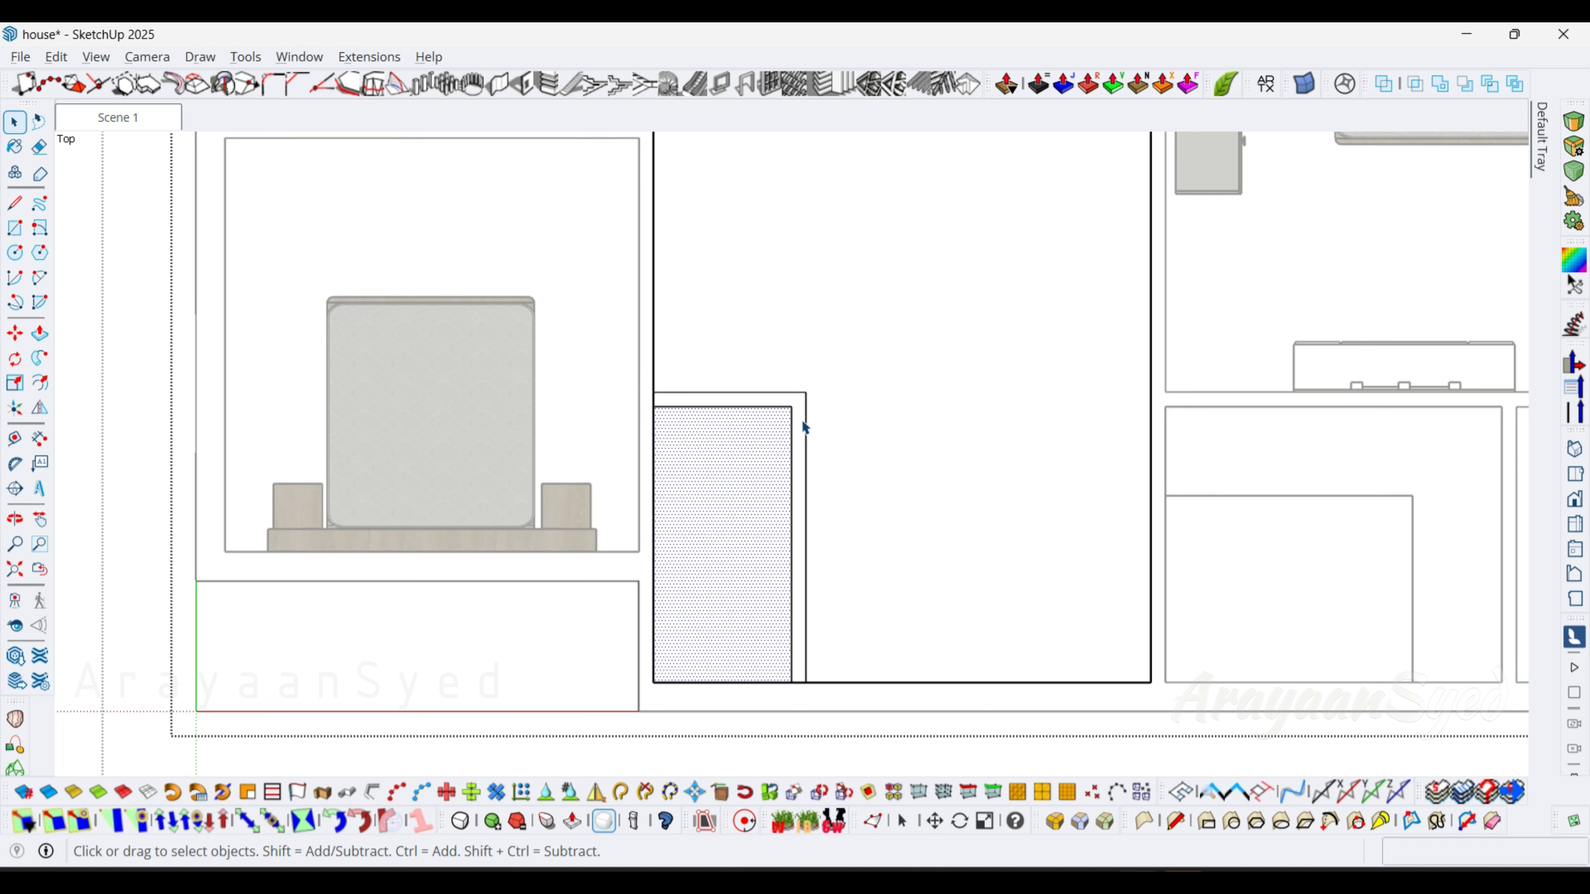
Delete the bathroom wall strip face and group the remaining living-dining and bathroom floor faces.
{"action": "left_click", "coordinate": [799, 421]}
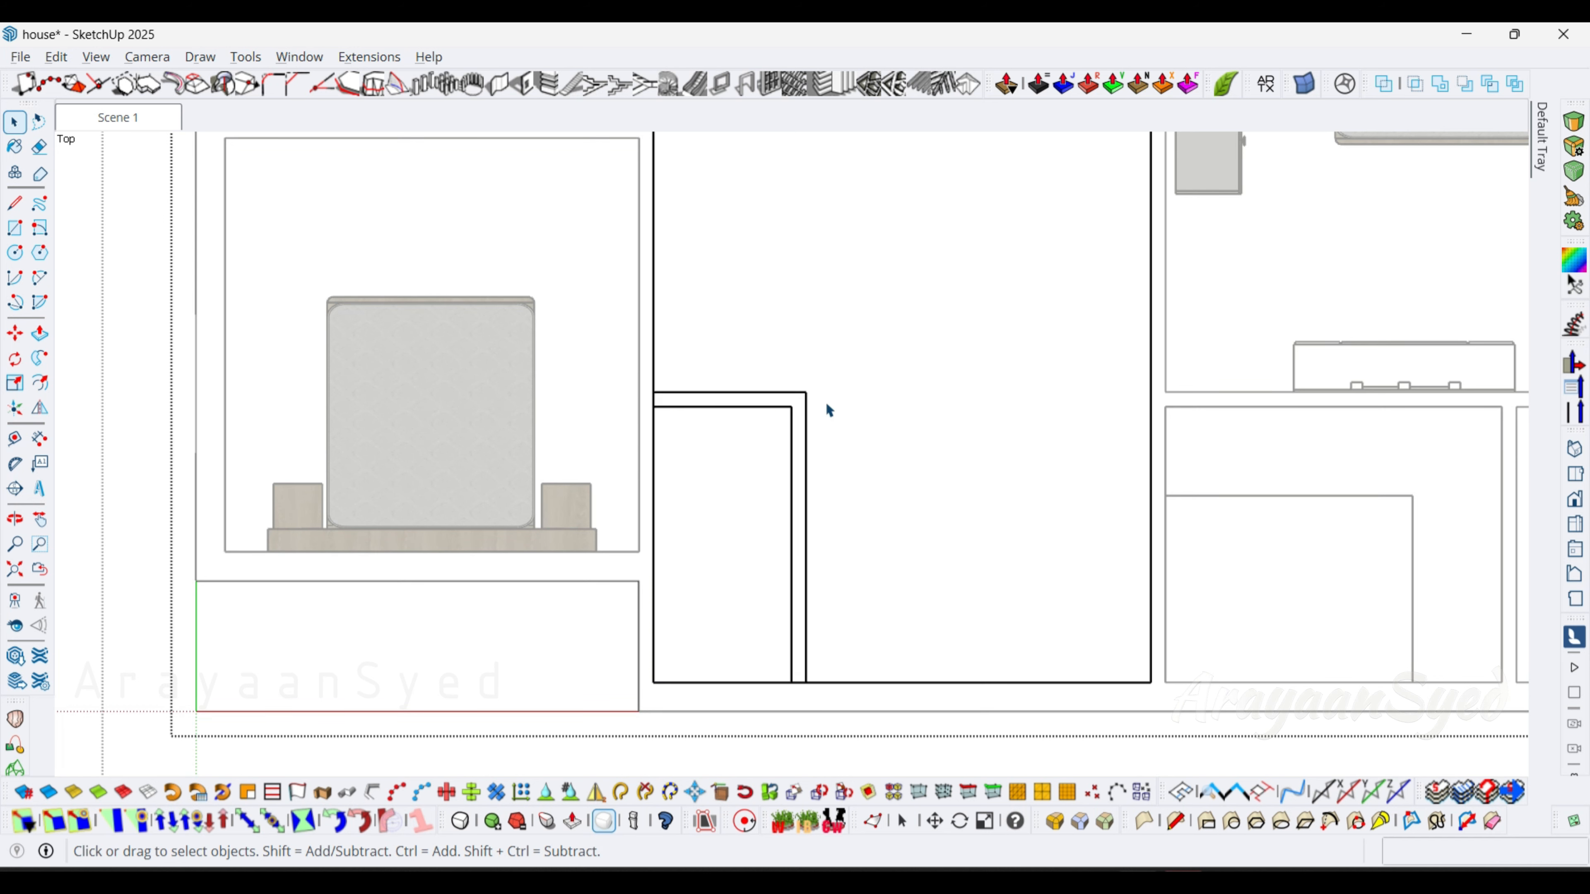
{"action": "double_click", "coordinate": [865, 389]}
{"action": "right_click", "coordinate": [840, 386]}
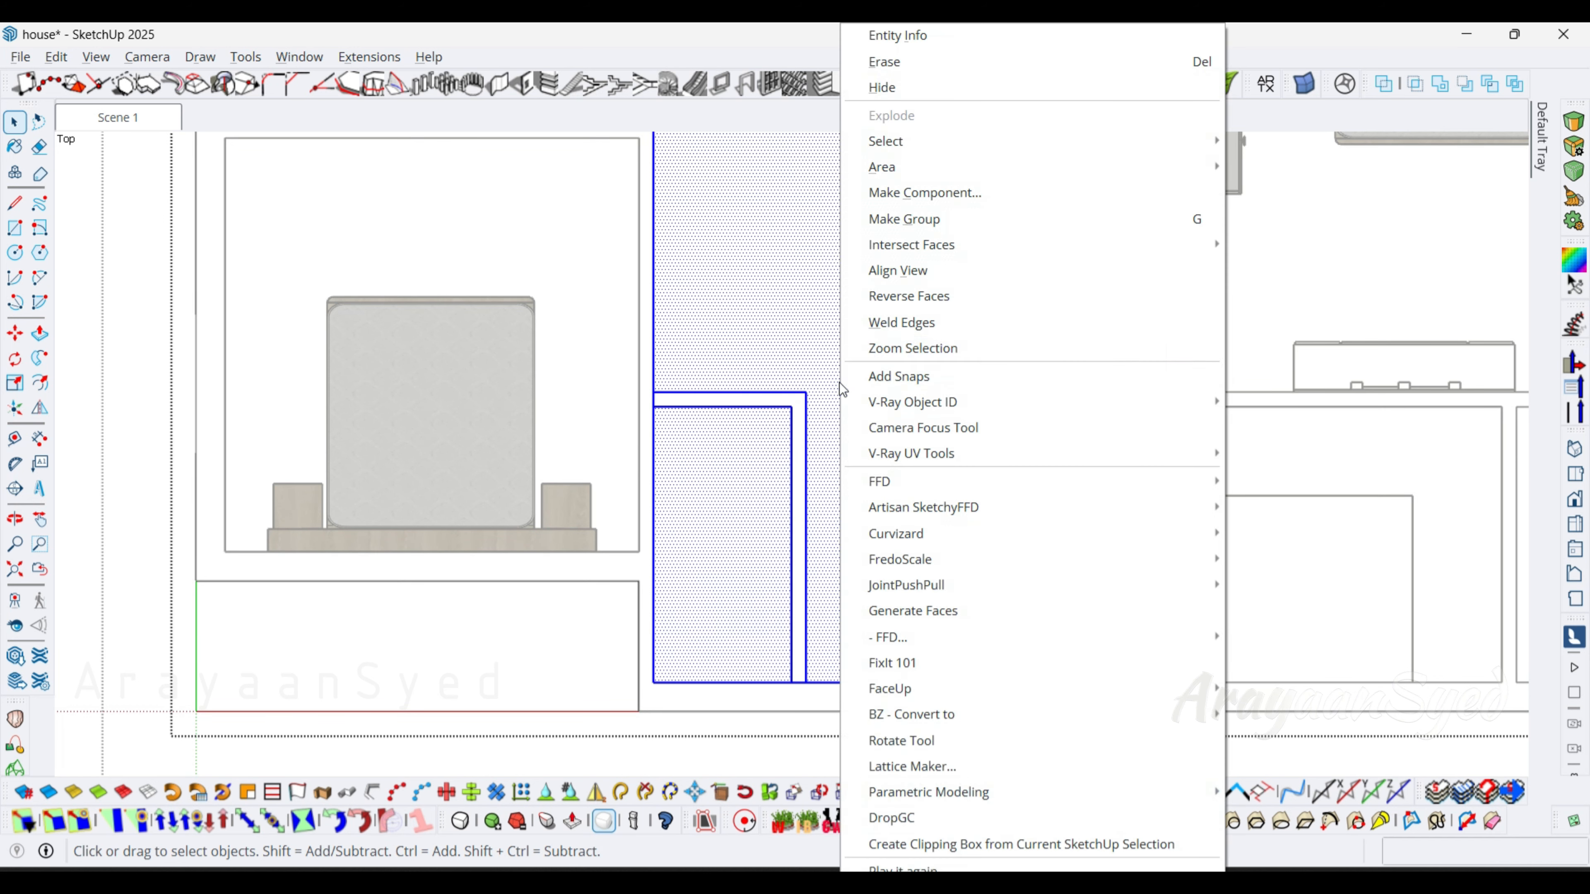
{"action": "left_click", "coordinate": [914, 221]}
{"action": "key", "text": "Escape"}
Move the new floor group straight down 120" from the wall tops to the base of the rooms.
{"action": "scroll", "coordinate": [855, 481], "scroll_direction": "down", "scroll_amount": 1}
{"action": "scroll", "coordinate": [855, 481], "scroll_direction": "down", "scroll_amount": 1}
{"action": "left_click", "coordinate": [862, 449]}
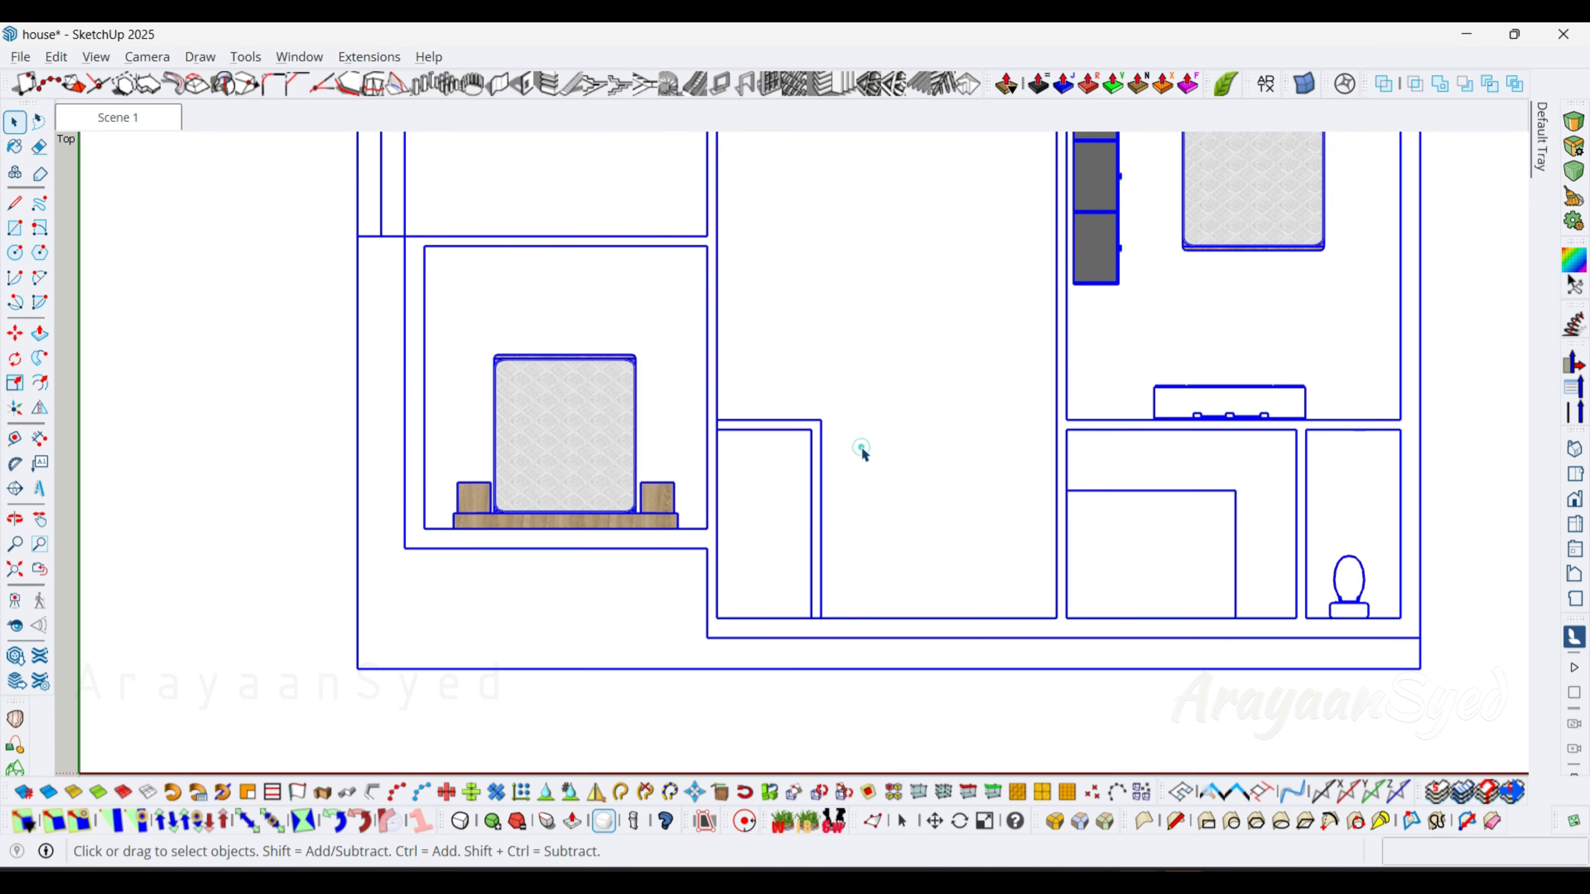
{"action": "scroll", "coordinate": [862, 448], "scroll_direction": "down", "scroll_amount": 1}
{"action": "middle_click_drag", "start_coordinate": [884, 413], "coordinate": [807, 468]}
{"action": "left_click", "coordinate": [835, 360]}
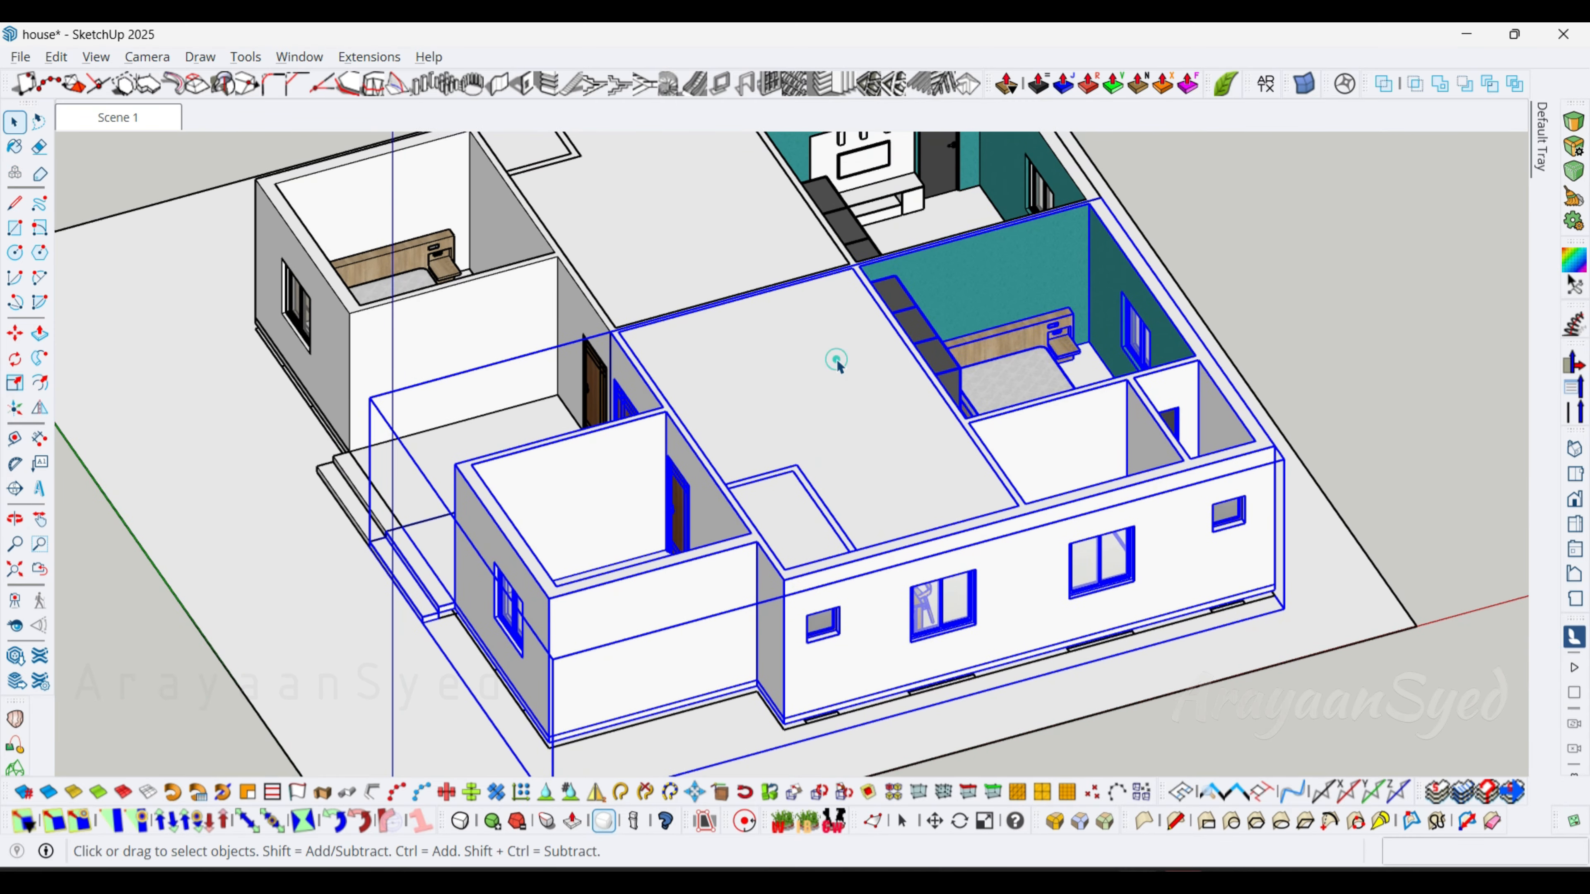
{"action": "double_click", "coordinate": [837, 361]}
{"action": "double_click", "coordinate": [838, 362]}
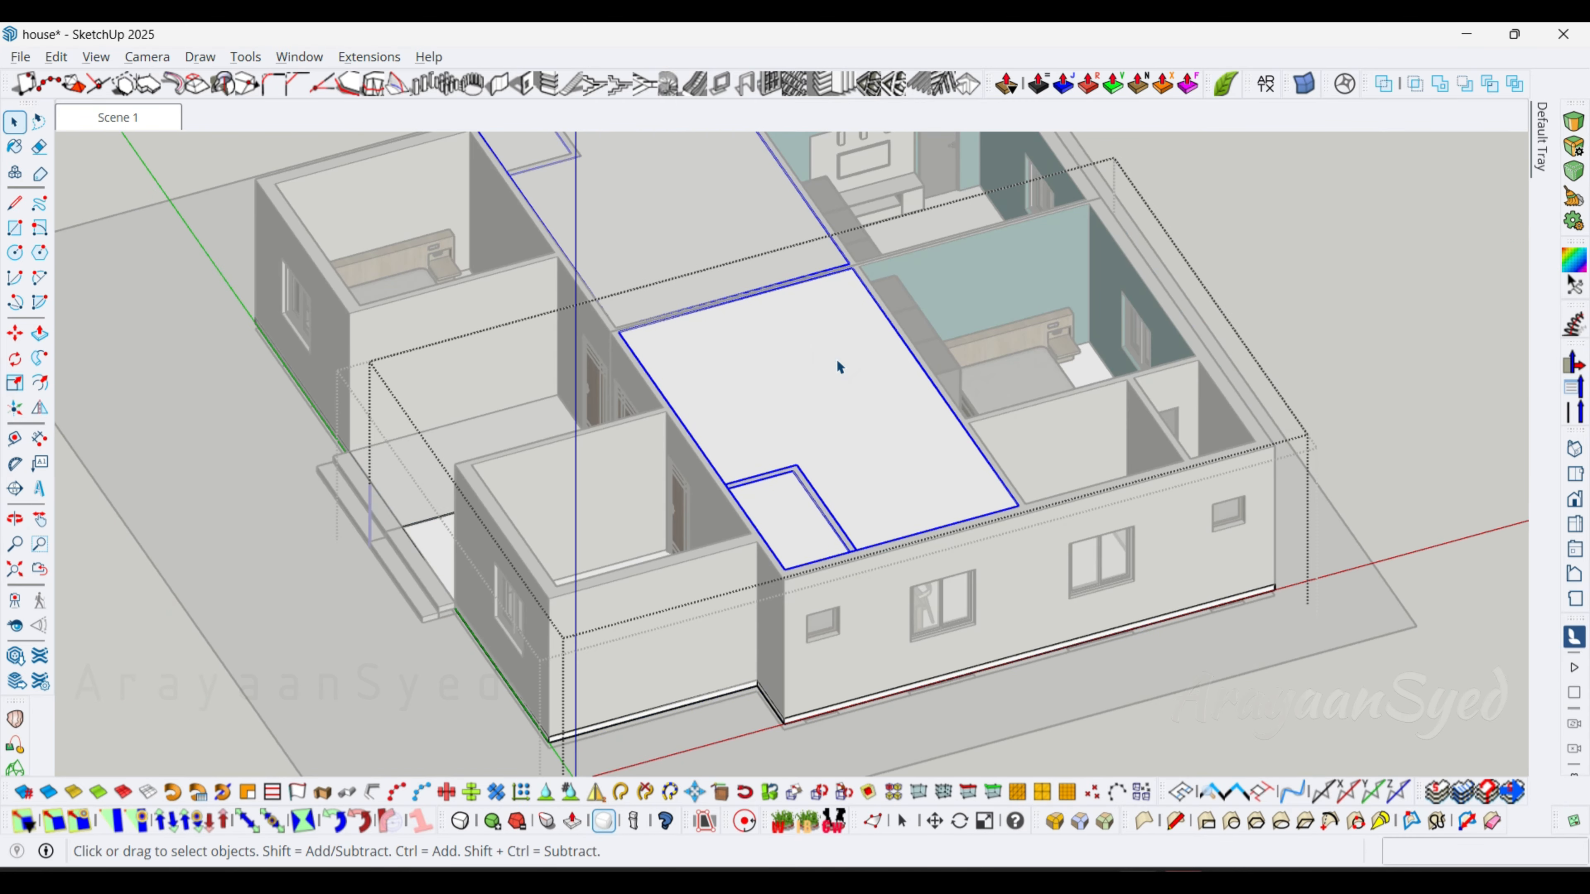
{"action": "key", "text": "m"}
{"action": "scroll", "coordinate": [837, 316], "scroll_direction": "up", "scroll_amount": 1}
{"action": "left_click", "coordinate": [857, 254]}
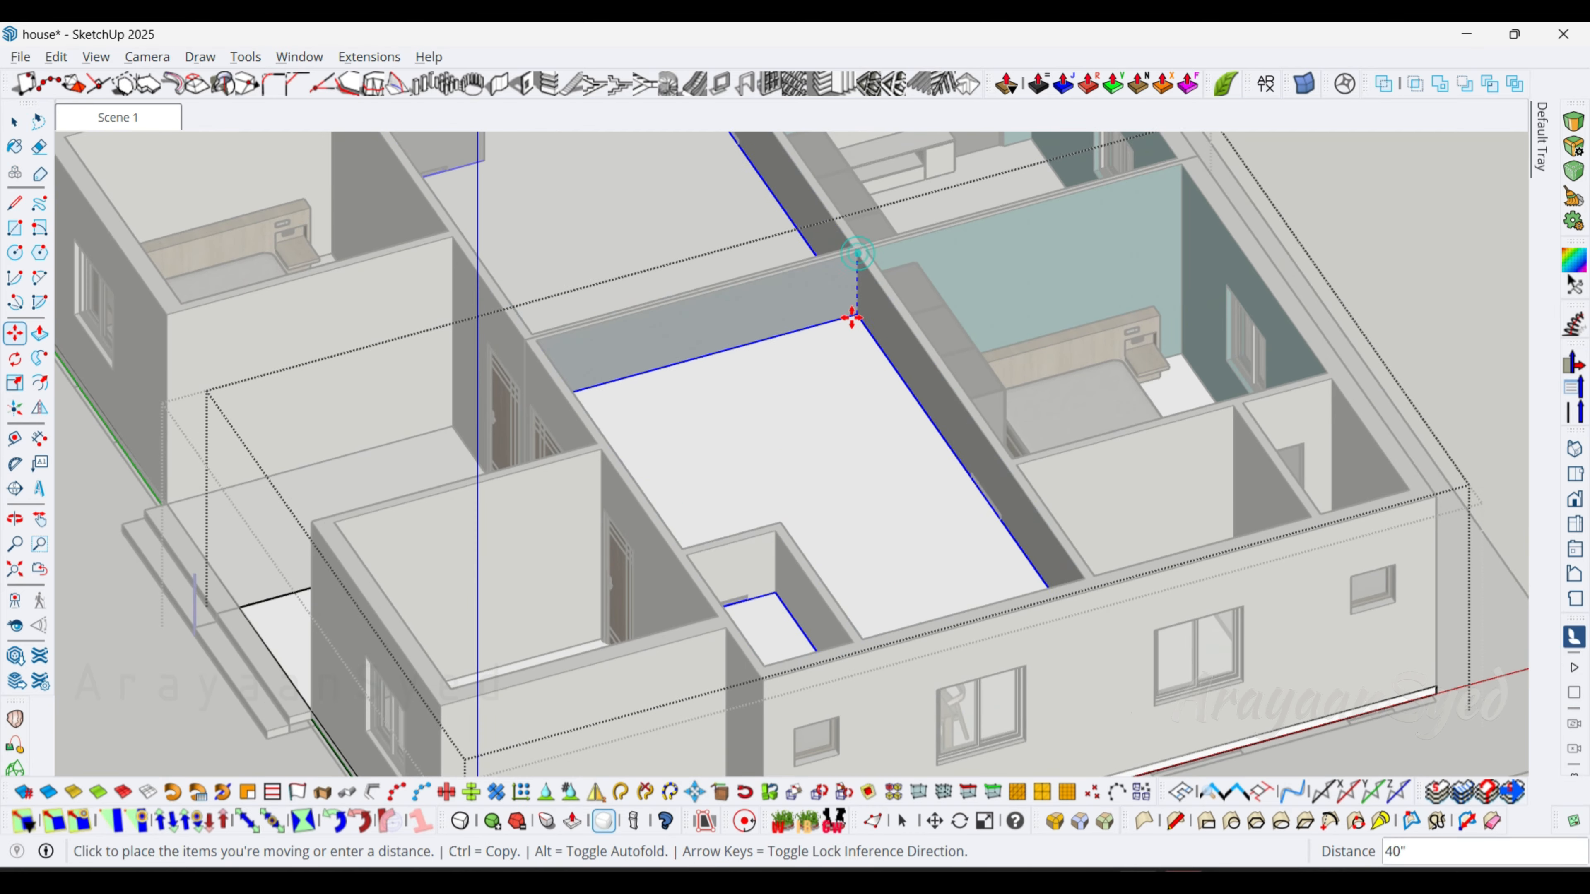
{"action": "scroll", "coordinate": [844, 432], "scroll_direction": "up", "scroll_amount": 2}
{"action": "left_click", "coordinate": [958, 601]}
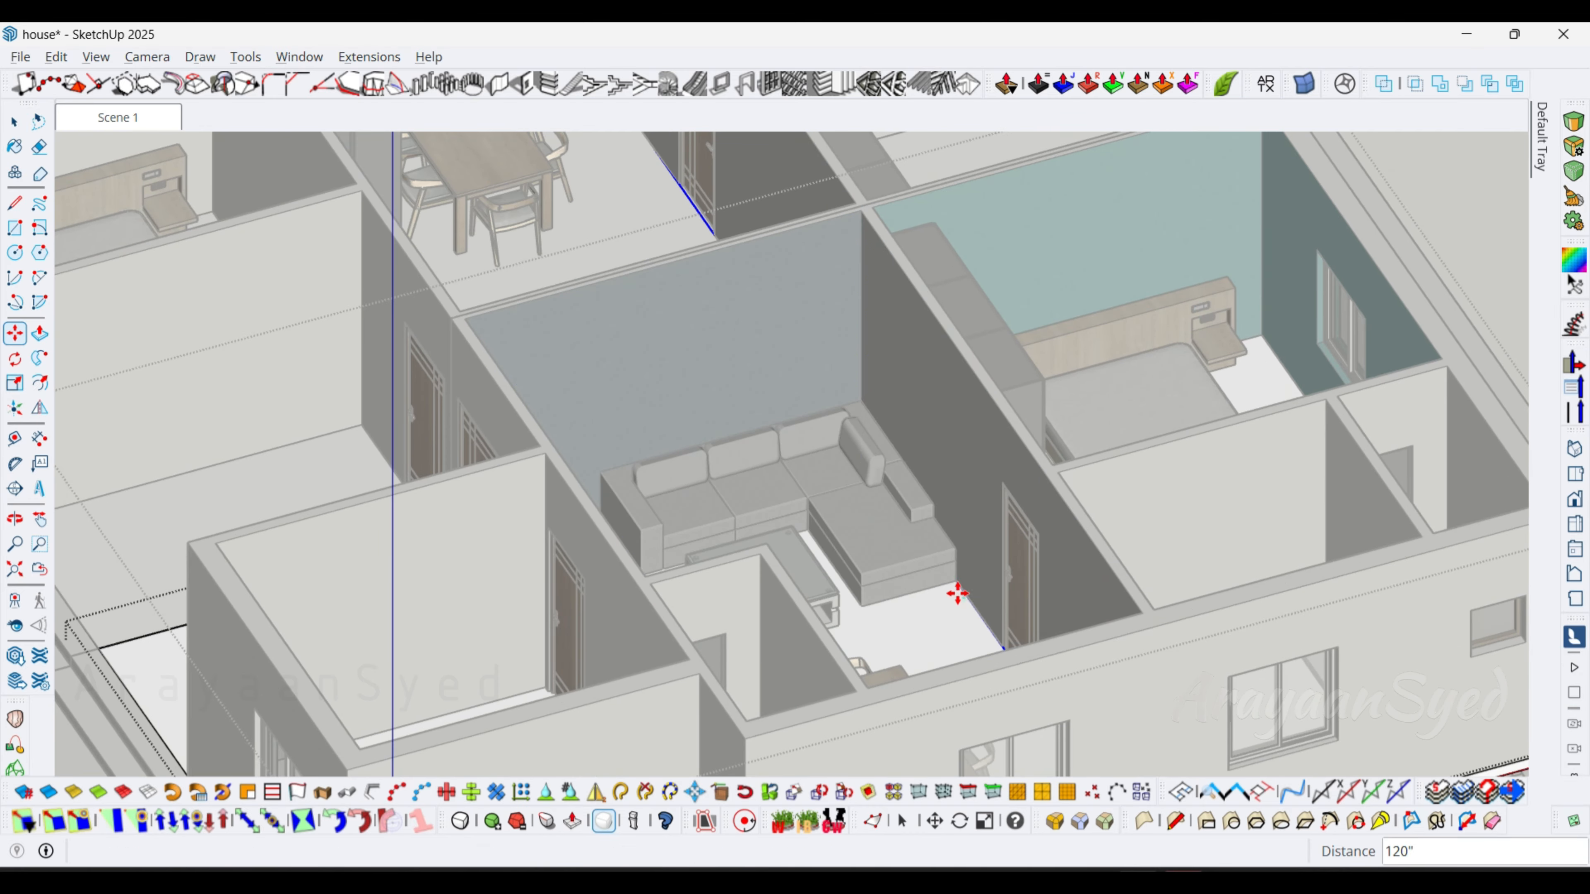
Open the floor group and Push/Pull the living-dining floor face by 0.1".
{"action": "scroll", "coordinate": [954, 595], "scroll_direction": "down", "scroll_amount": 3}
{"action": "middle_click_drag", "start_coordinate": [938, 604], "coordinate": [842, 701]}
{"action": "key", "text": "space"}
{"action": "left_click", "coordinate": [859, 632]}
{"action": "scroll", "coordinate": [859, 632], "scroll_direction": "up", "scroll_amount": 3}
{"action": "middle_click_drag", "start_coordinate": [861, 631], "coordinate": [914, 410]}
{"action": "double_click", "coordinate": [902, 607]}
{"action": "left_click", "coordinate": [892, 602]}
{"action": "double_click", "coordinate": [859, 418]}
{"action": "left_click", "coordinate": [852, 410]}
{"action": "double_click", "coordinate": [852, 409]}
{"action": "double_click", "coordinate": [839, 387]}
{"action": "scroll", "coordinate": [912, 413], "scroll_direction": "up", "scroll_amount": 3}
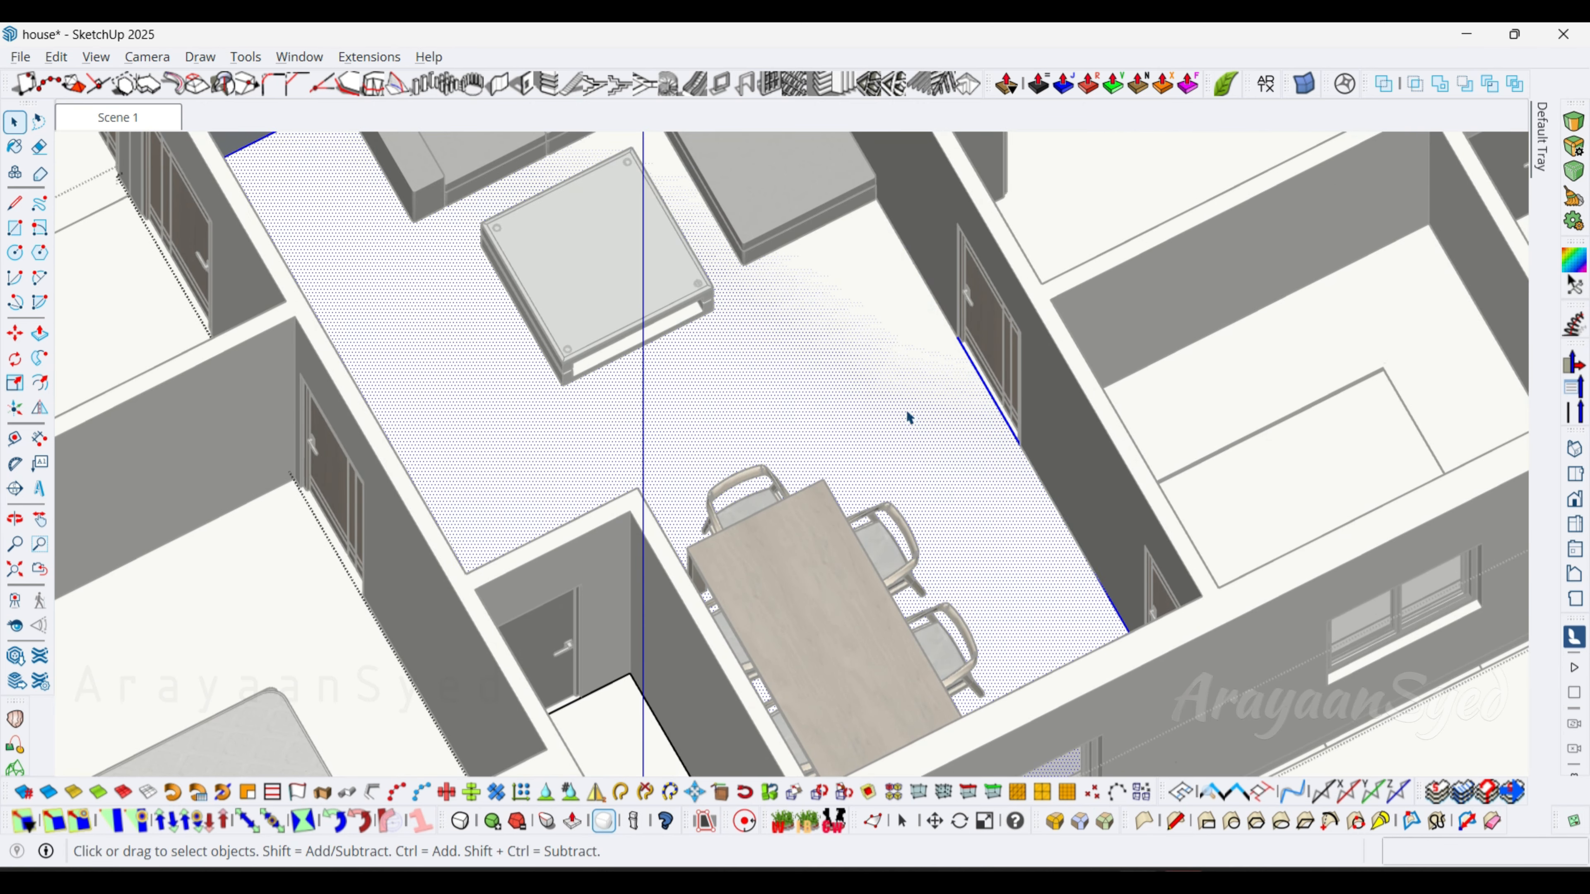
{"action": "key", "text": "p"}
{"action": "left_click", "coordinate": [908, 416]}
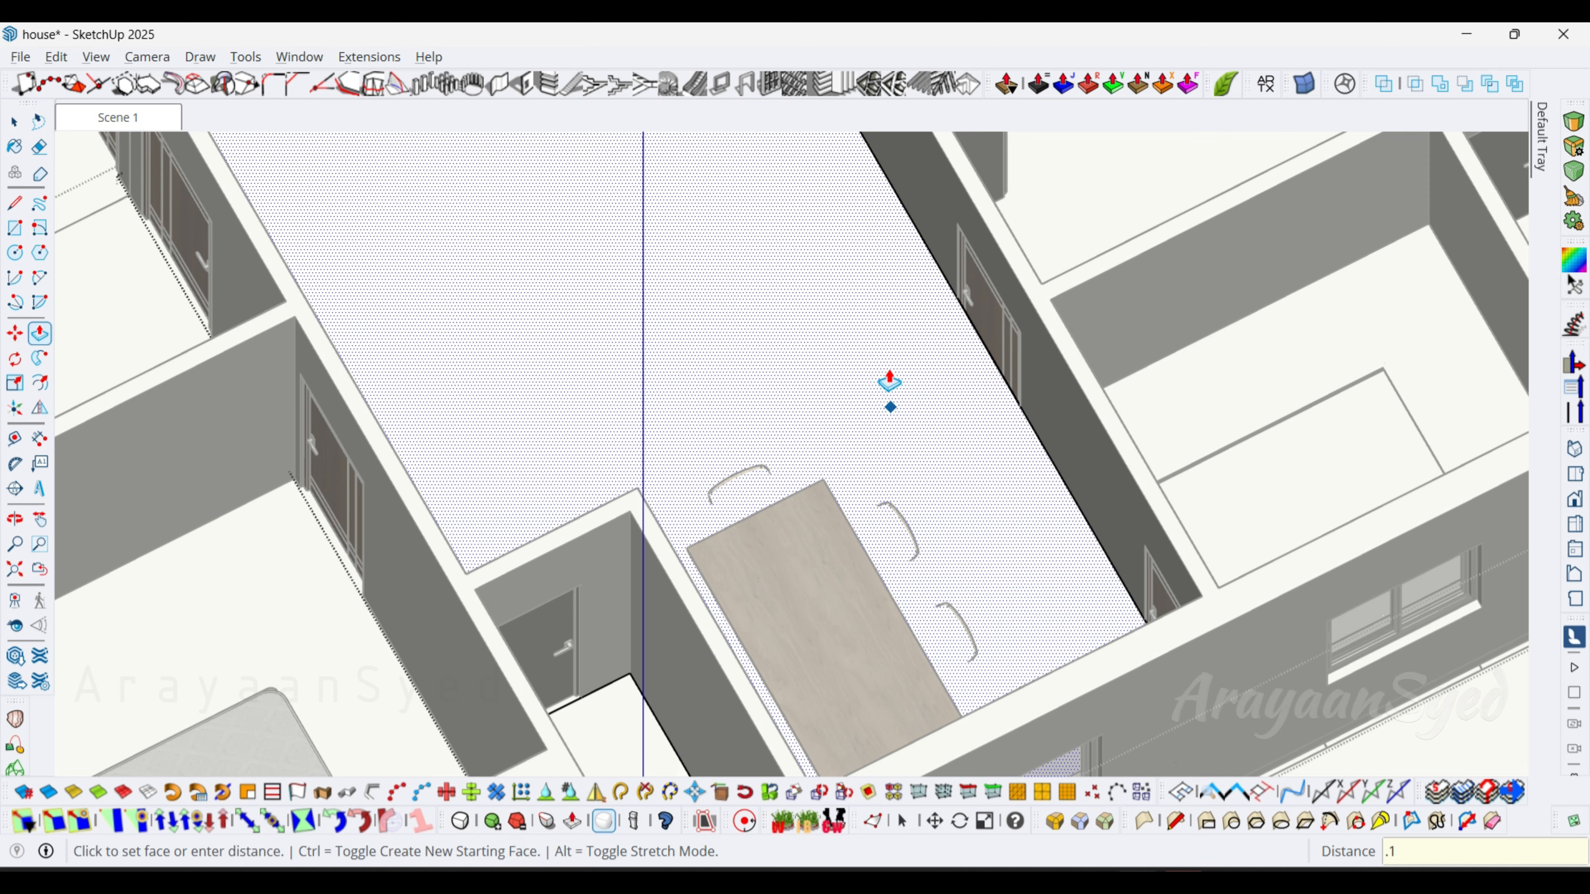
{"action": "key", "text": "Return"}
{"action": "key", "text": "space"}
{"action": "key", "text": "Escape"}
{"action": "key", "text": "Escape"}
{"action": "key", "text": "Escape"}
Reopen the floor group for editing and select the living-dining floor face.
{"action": "scroll", "coordinate": [891, 374], "scroll_direction": "down", "scroll_amount": 5}
{"action": "middle_click_drag", "start_coordinate": [782, 432], "coordinate": [868, 385]}
{"action": "left_click", "coordinate": [910, 387]}
{"action": "scroll", "coordinate": [889, 448], "scroll_direction": "up", "scroll_amount": 1}
{"action": "double_click", "coordinate": [899, 379]}
{"action": "double_click", "coordinate": [899, 377]}
{"action": "double_click", "coordinate": [878, 358]}
{"action": "scroll", "coordinate": [928, 355], "scroll_direction": "up", "scroll_amount": 5}
{"action": "double_click", "coordinate": [915, 351]}
{"action": "scroll", "coordinate": [915, 351], "scroll_direction": "down", "scroll_amount": 2}
{"action": "double_click", "coordinate": [915, 351]}
{"action": "scroll", "coordinate": [915, 350], "scroll_direction": "down", "scroll_amount": 3}
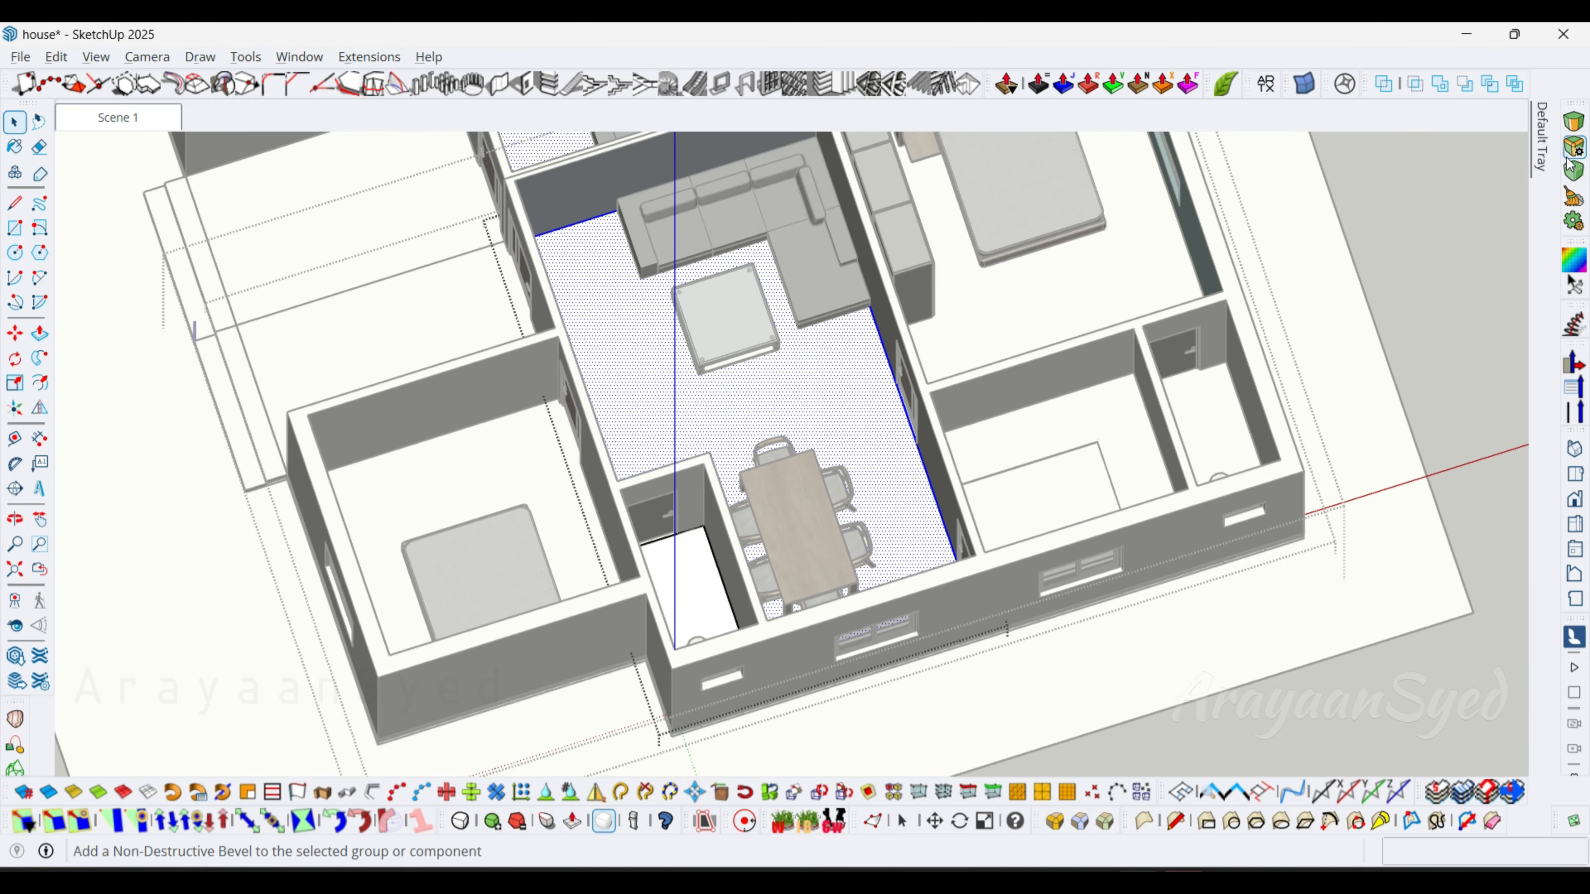
Draw edges across the wall gap at the bathroom doorway to form a threshold face in the floor.
{"action": "scroll", "coordinate": [650, 576], "scroll_direction": "up", "scroll_amount": 5}
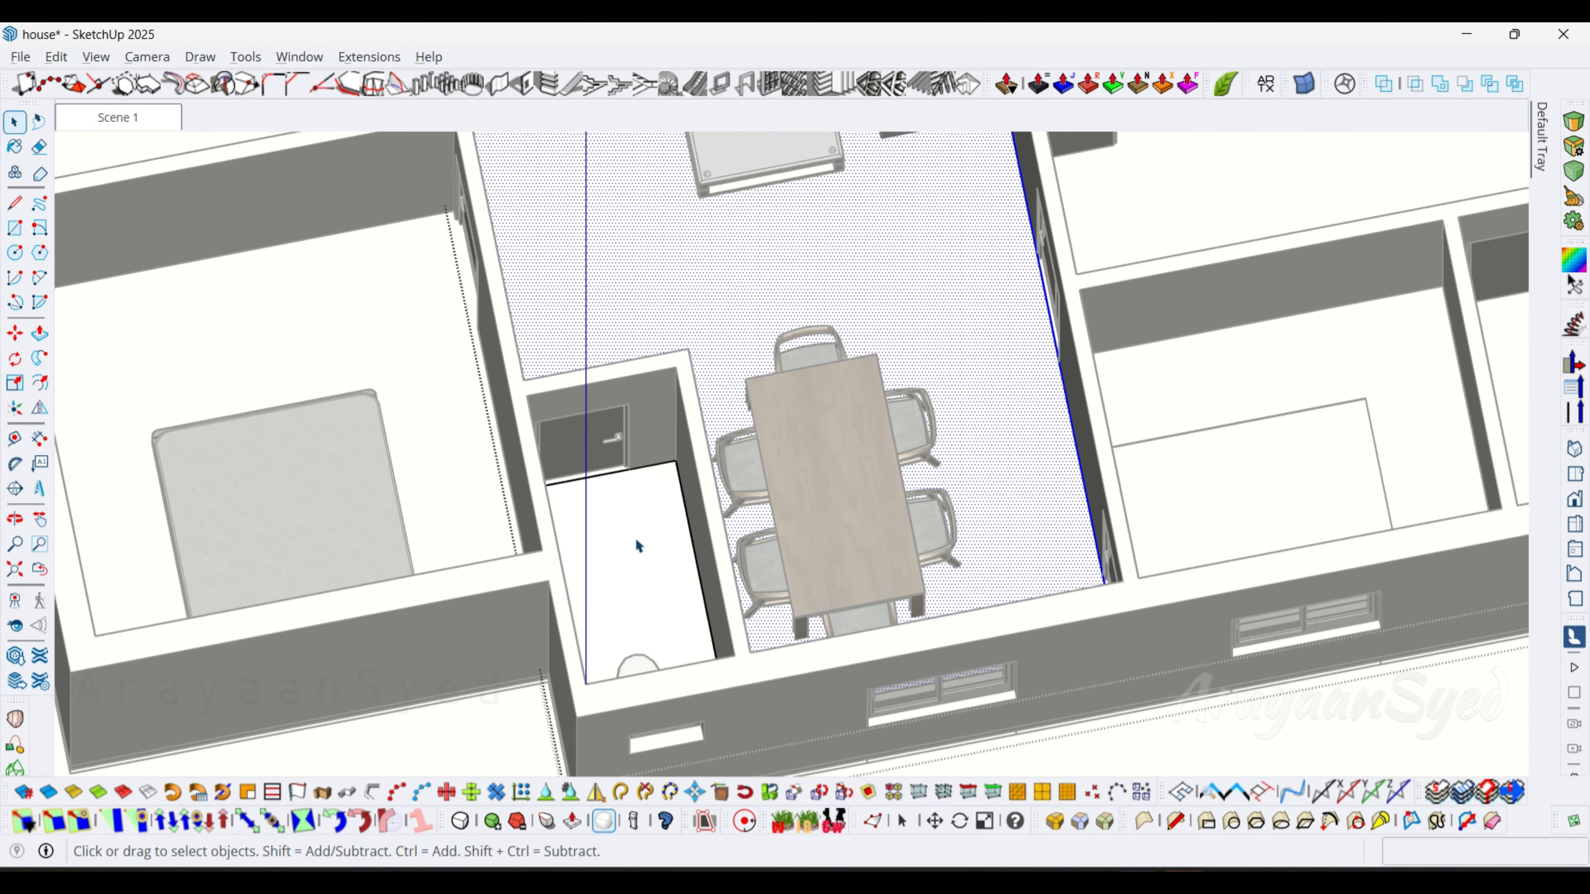
{"action": "scroll", "coordinate": [633, 542], "scroll_direction": "up", "scroll_amount": 2}
{"action": "left_click", "coordinate": [624, 539]}
{"action": "scroll", "coordinate": [623, 537], "scroll_direction": "up", "scroll_amount": 2}
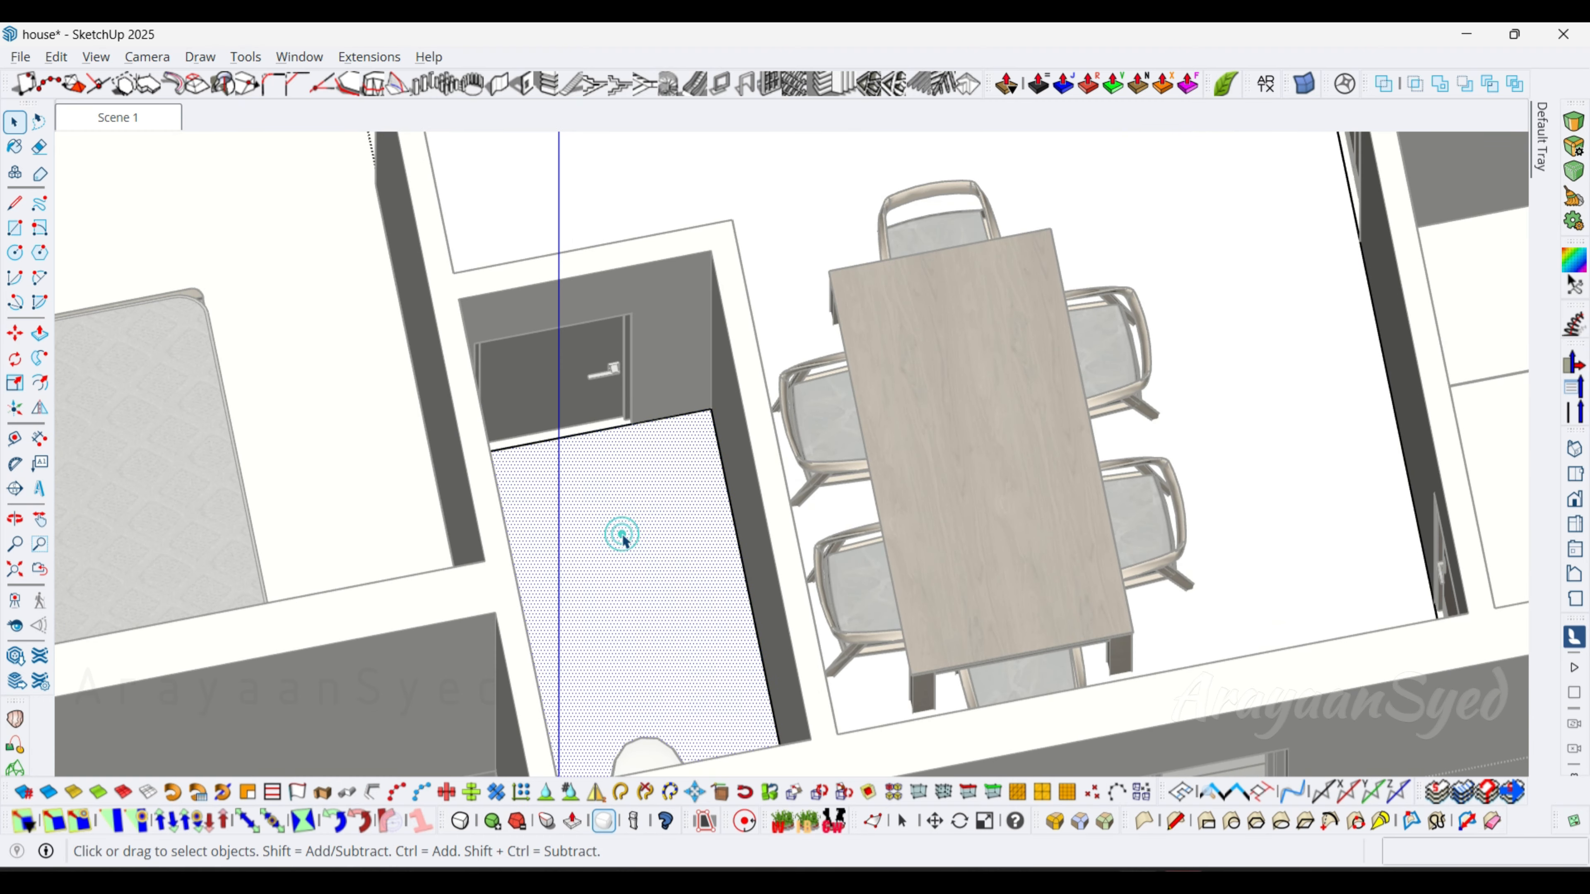
{"action": "key", "text": "p"}
{"action": "key", "text": "space"}
{"action": "scroll", "coordinate": [620, 449], "scroll_direction": "up", "scroll_amount": 1}
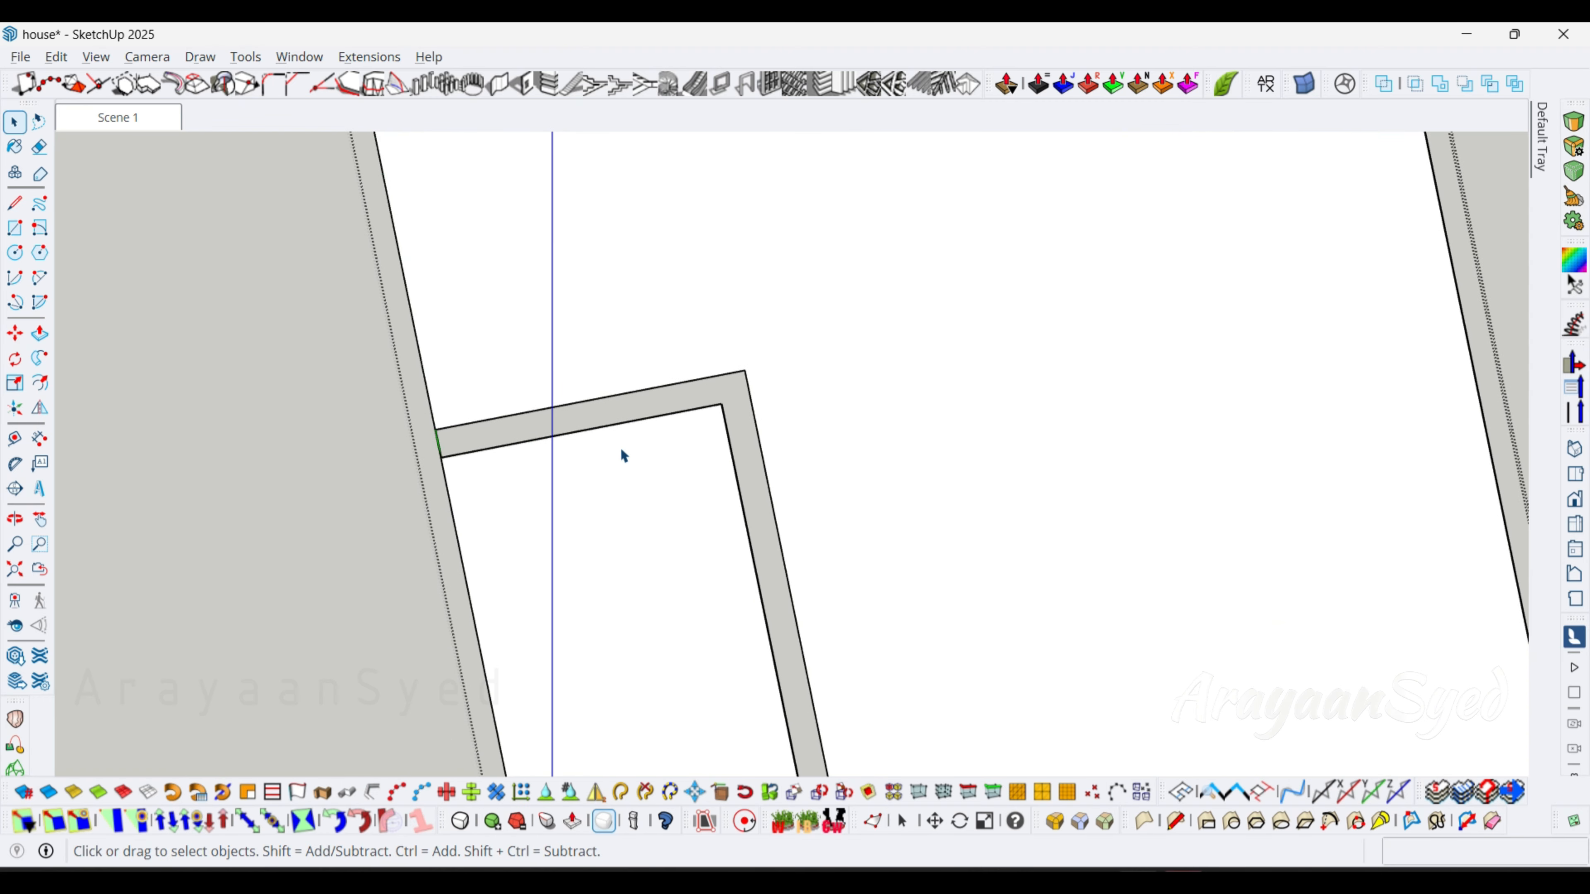
{"action": "key", "text": "l"}
{"action": "scroll", "coordinate": [625, 411], "scroll_direction": "up", "scroll_amount": 3}
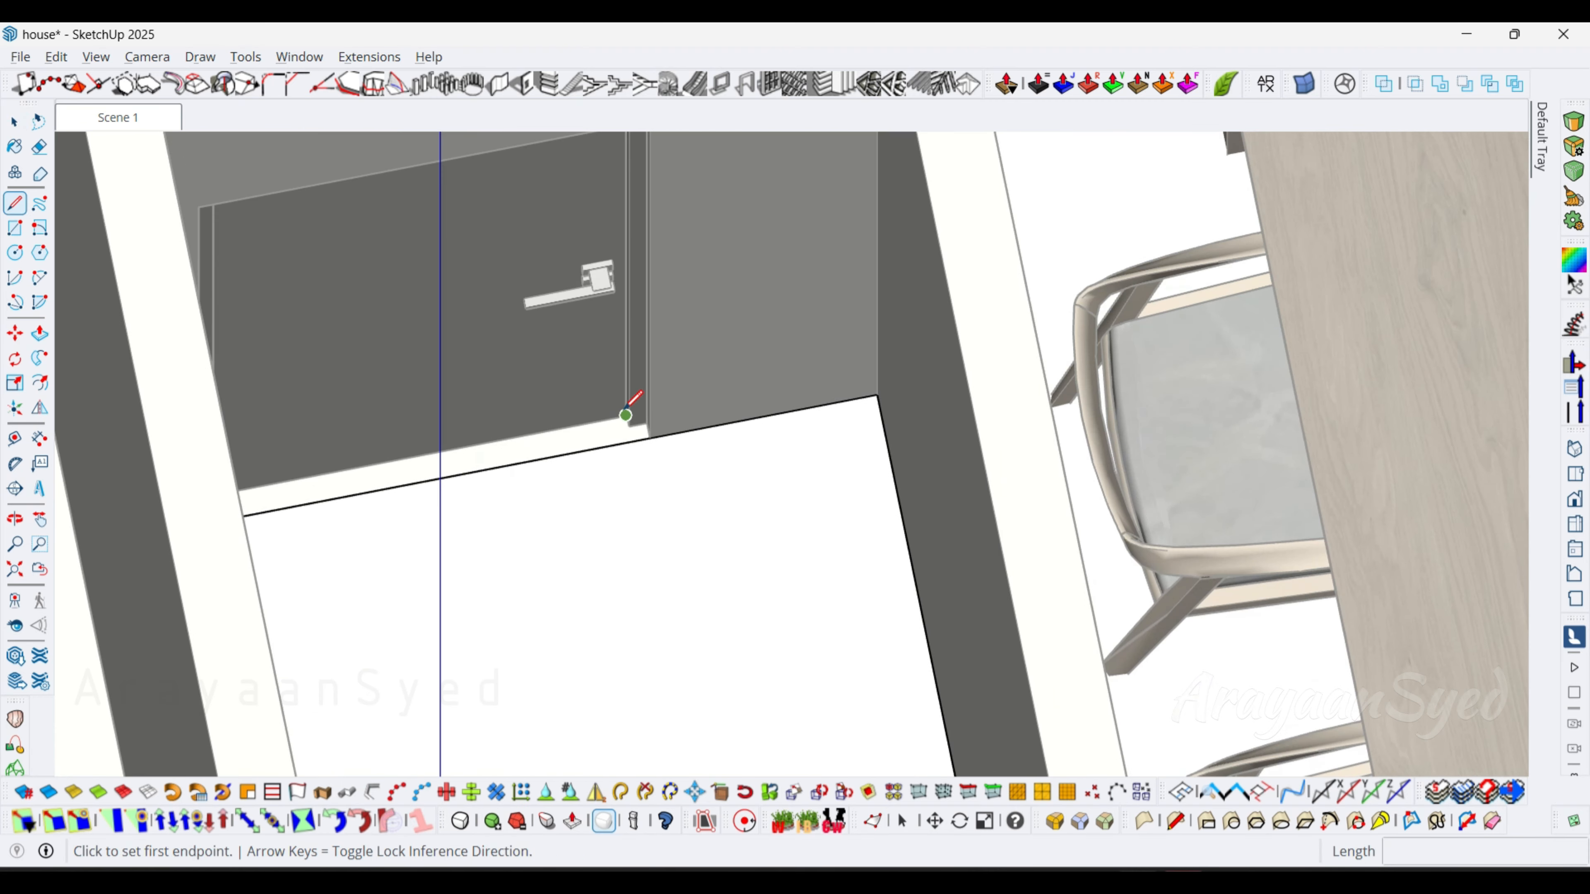
{"action": "left_click", "coordinate": [651, 436]}
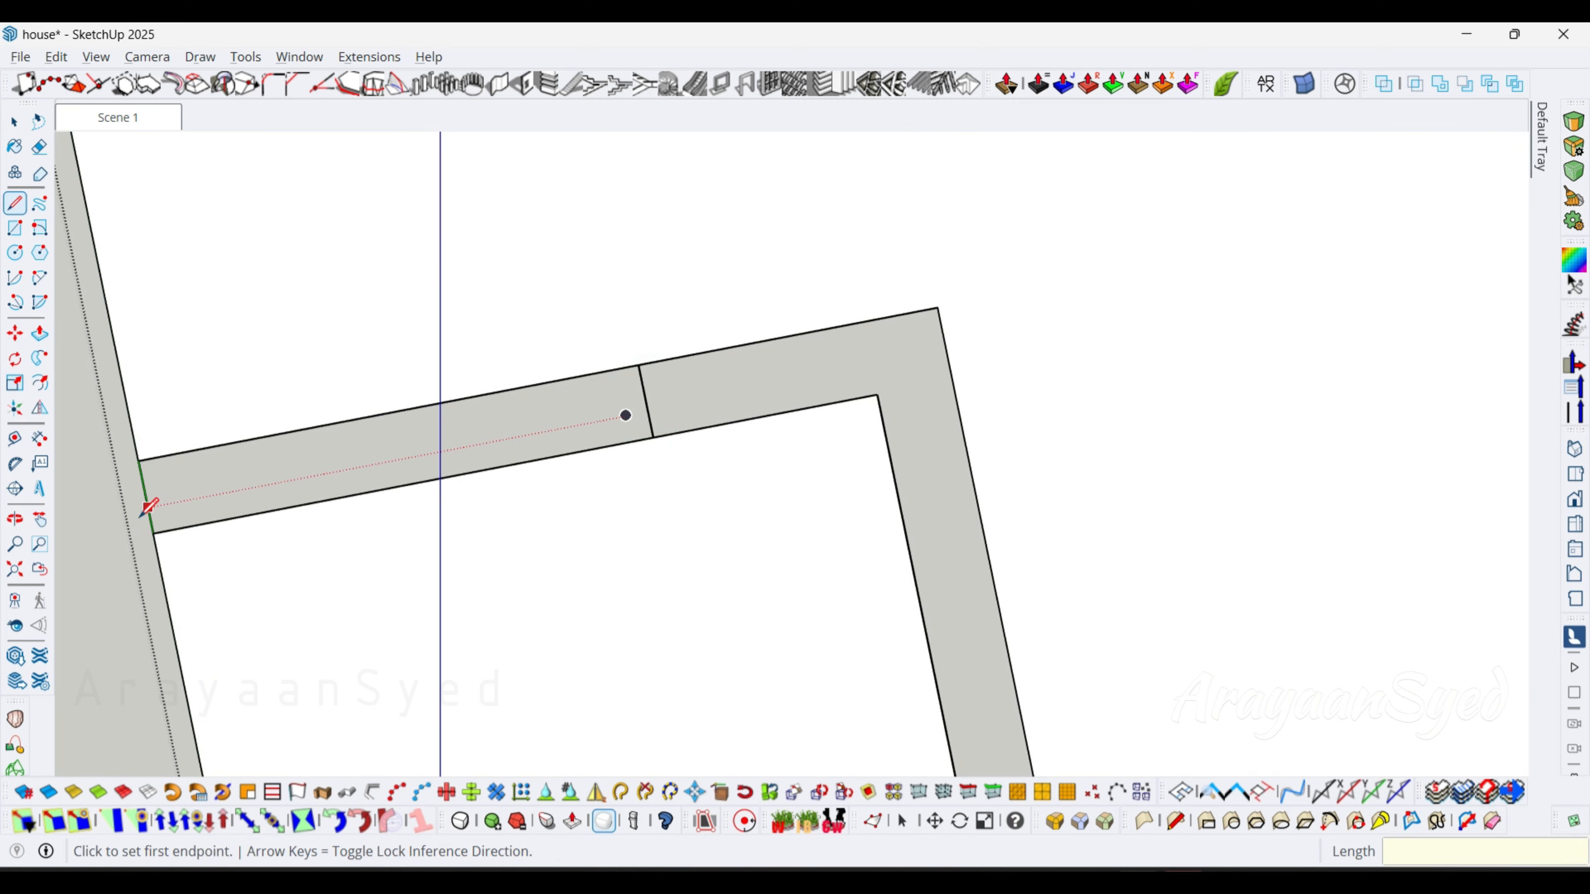
{"action": "left_click", "coordinate": [139, 459]}
{"action": "key", "text": "space"}
{"action": "left_click", "coordinate": [485, 425]}
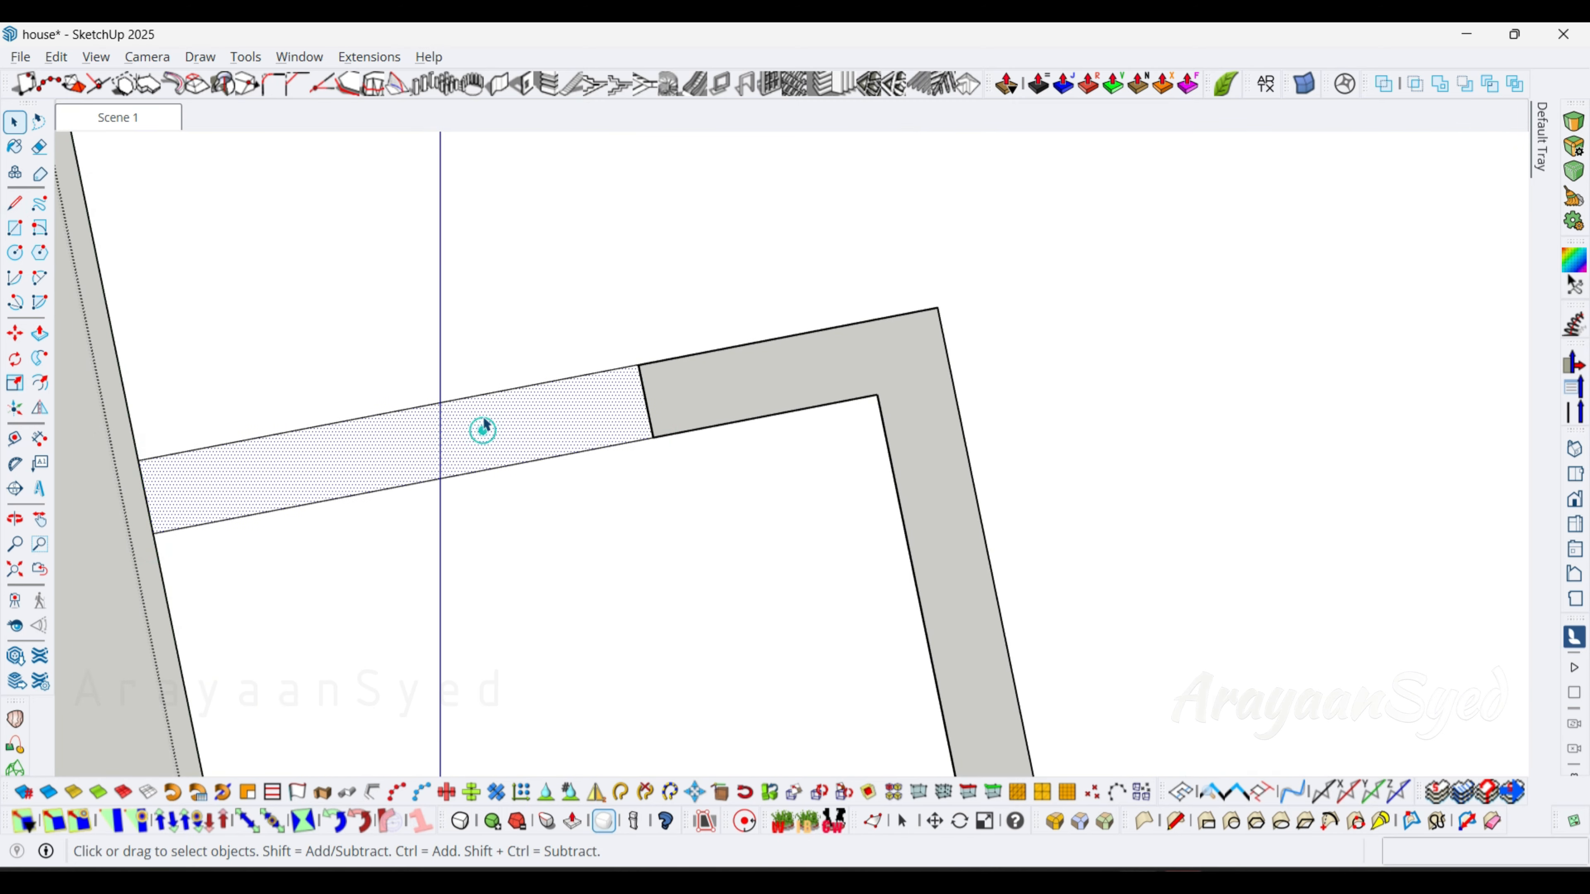
Erase the edge between the doorway threshold and the bathroom floor, and select the merged bathroom floor face.
{"action": "key", "text": "e"}
{"action": "left_click", "coordinate": [502, 474]}
{"action": "key", "text": "space"}
{"action": "left_click", "coordinate": [540, 471]}
{"action": "scroll", "coordinate": [542, 471], "scroll_direction": "down", "scroll_amount": 8}
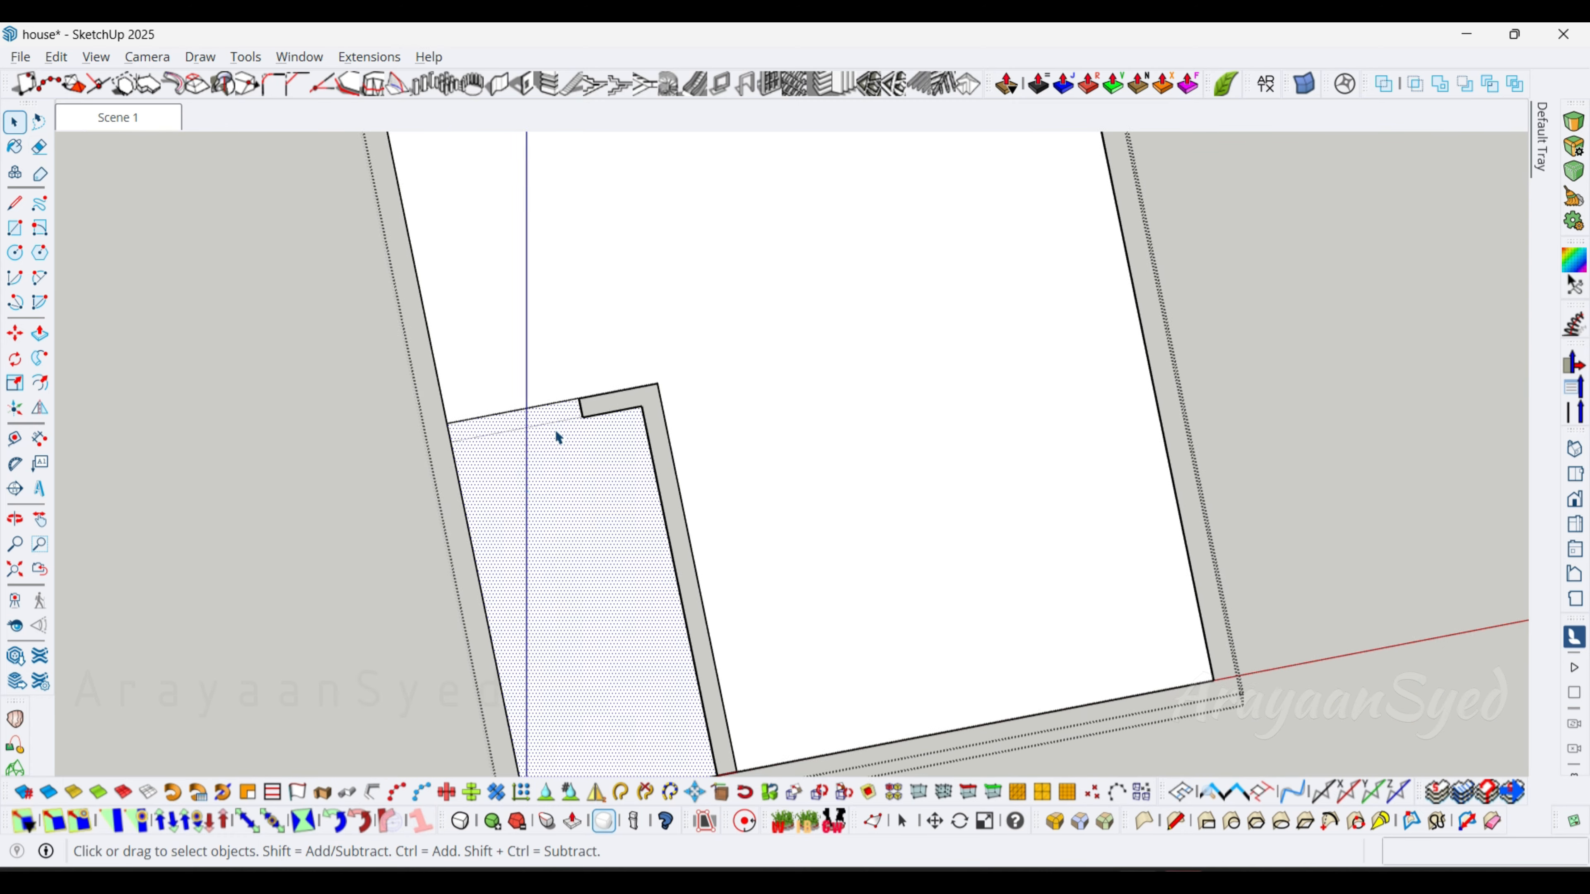
{"action": "key", "text": "i"}
Switch the material library to the Stone collection.
{"action": "mouse_move", "coordinate": [1542, 141]}
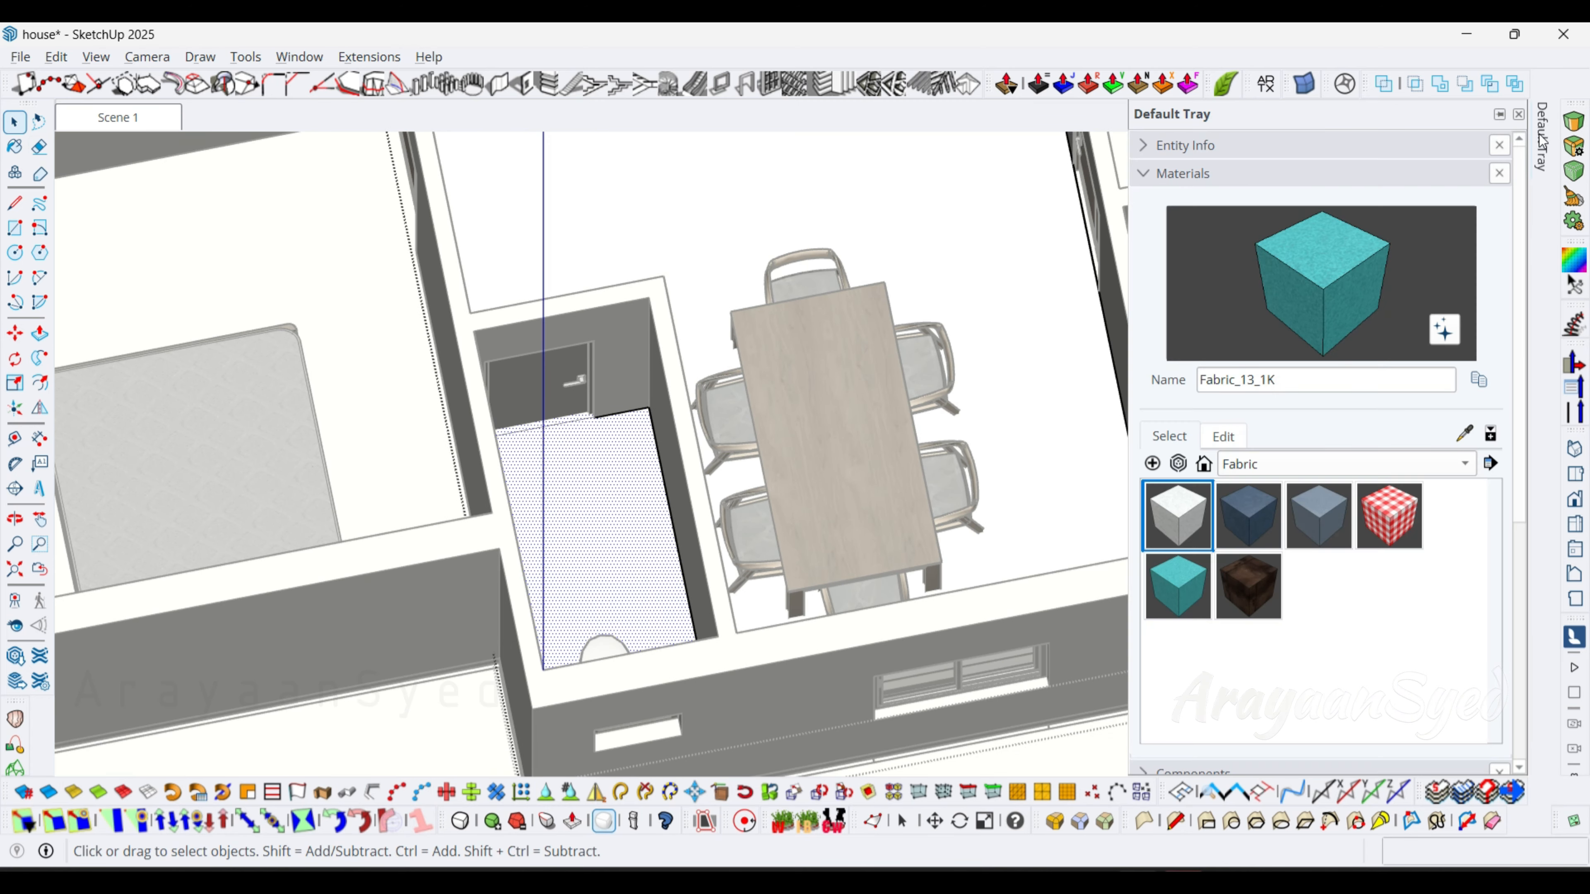
{"action": "left_click", "coordinate": [1353, 465]}
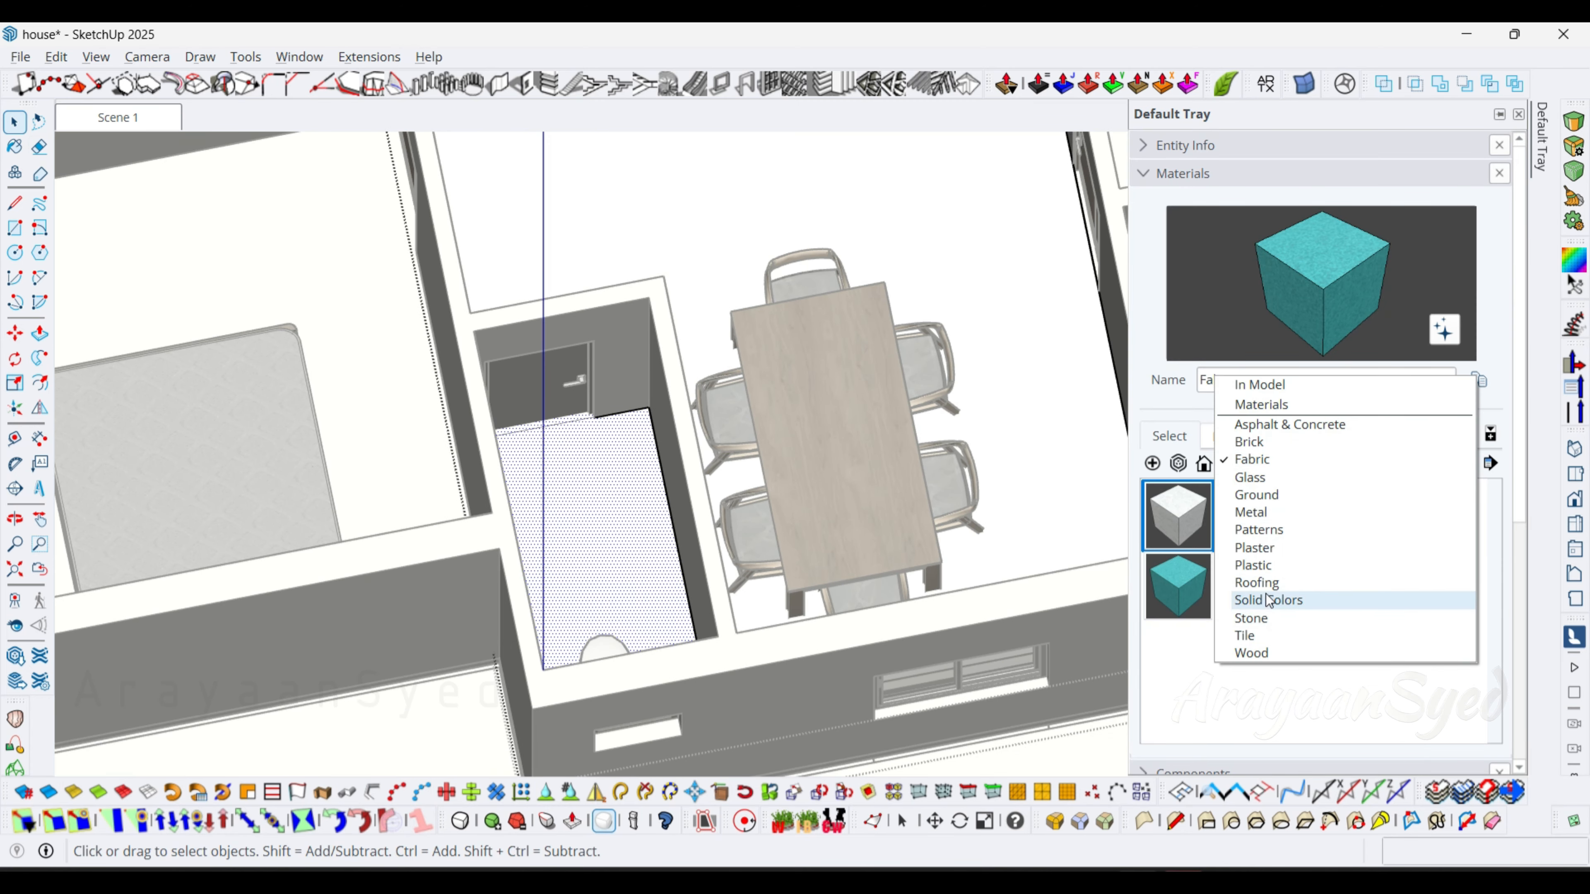
{"action": "left_click", "coordinate": [1268, 623]}
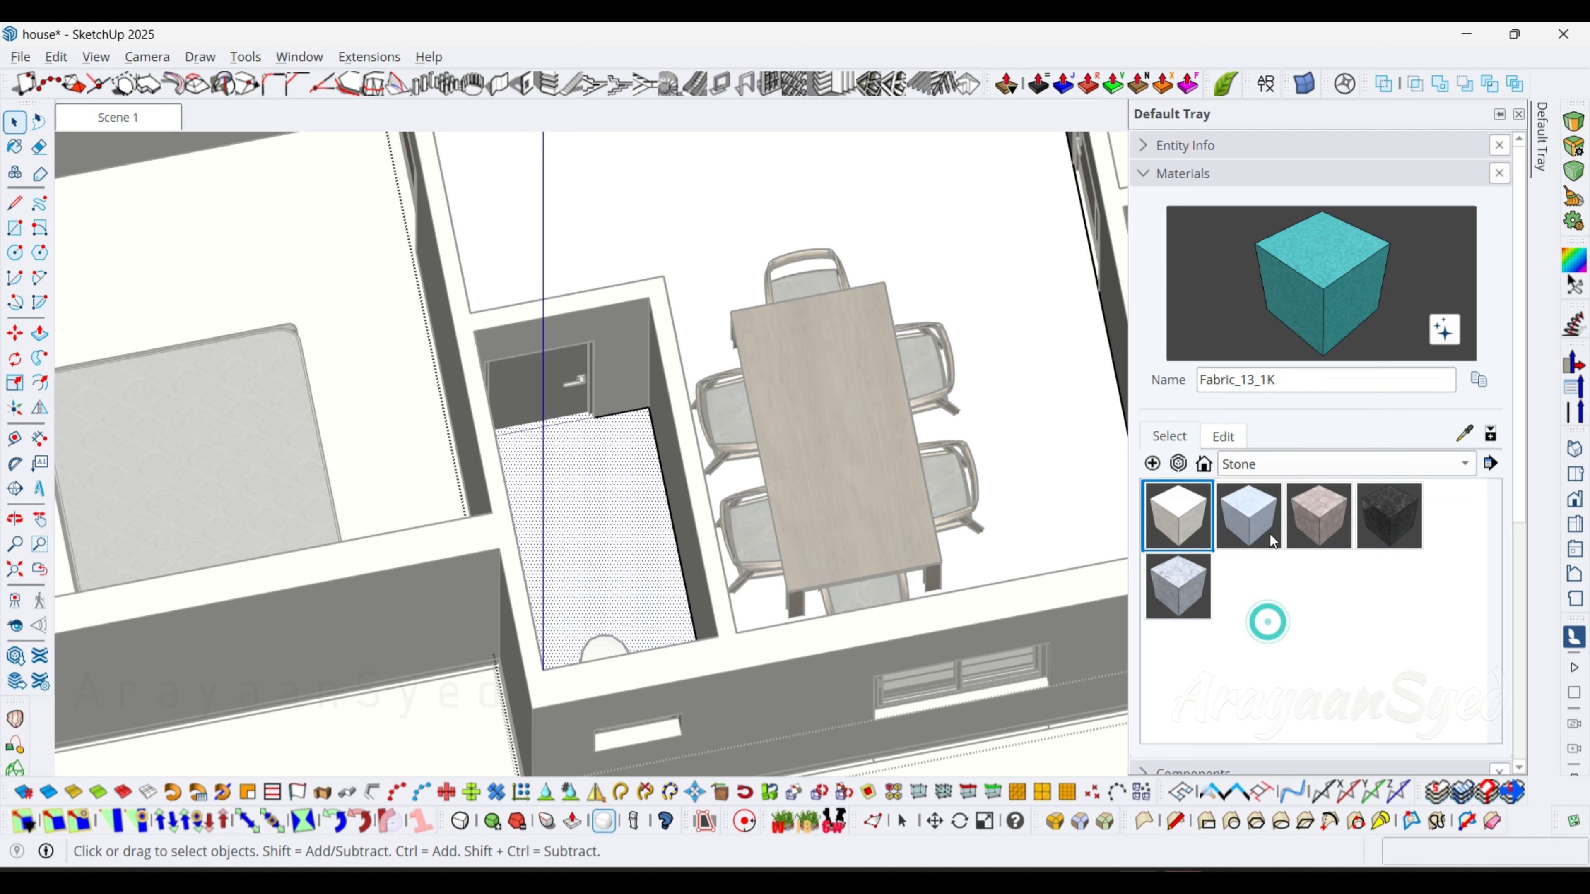
Try the light grey marble on the bathroom floor and undo the paint.
{"action": "left_click", "coordinate": [1192, 591]}
{"action": "mouse_move", "coordinate": [585, 597]}
{"action": "middle_mouse_down"}
{"action": "mouse_move", "coordinate": [494, 434]}
{"action": "mouse_move", "coordinate": [461, 497]}
{"action": "middle_mouse_up"}
{"action": "scroll", "coordinate": [461, 498], "scroll_direction": "down", "scroll_amount": 6}
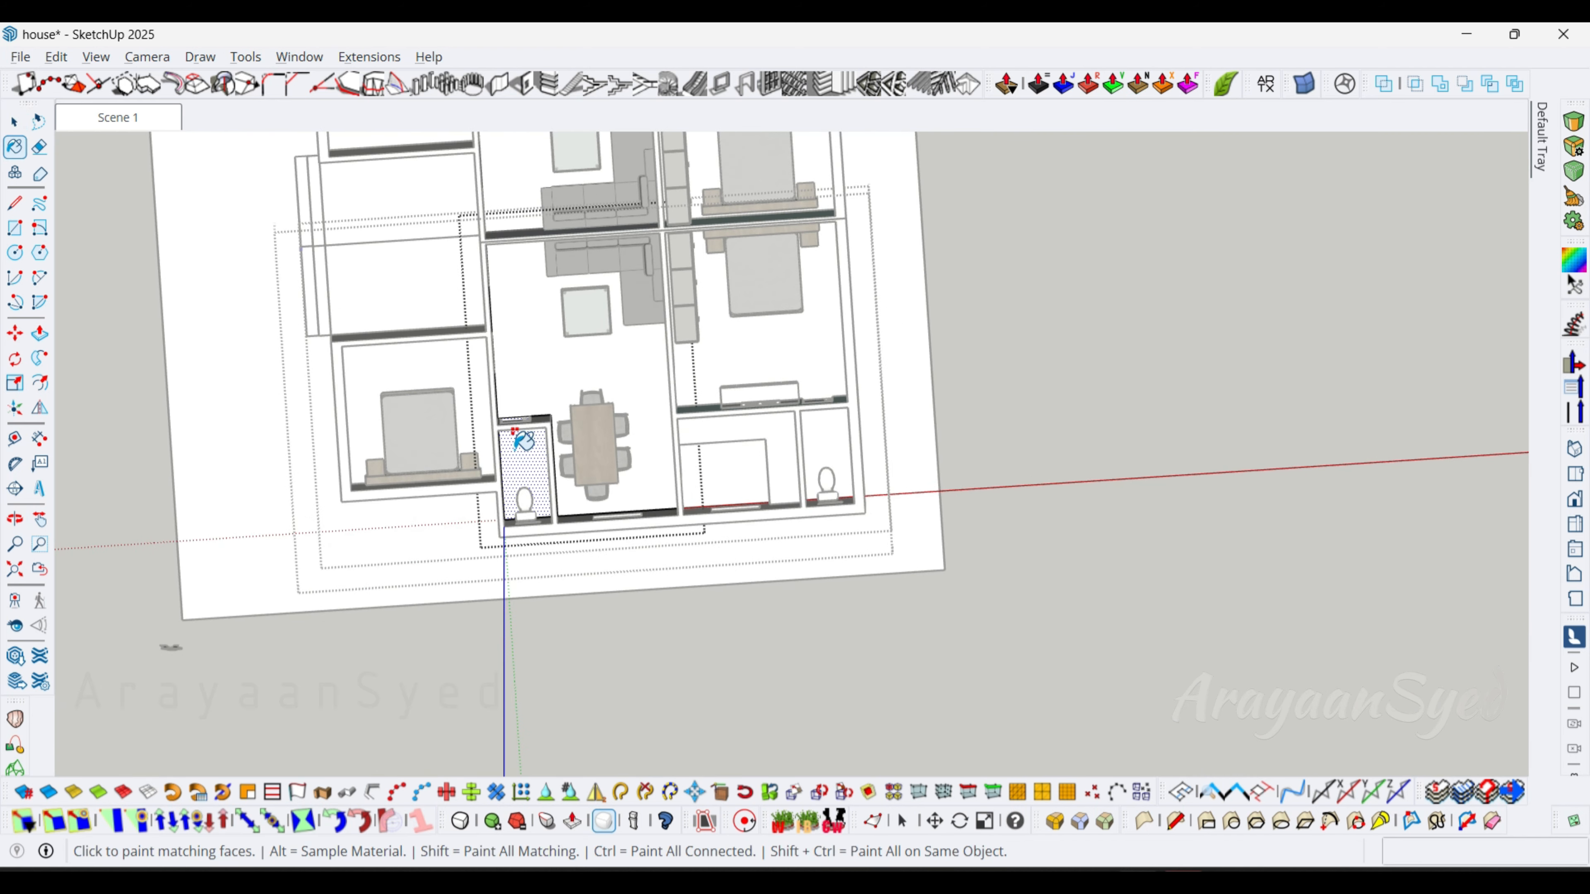
{"action": "scroll", "coordinate": [519, 445], "scroll_direction": "up", "scroll_amount": 3}
{"action": "left_click", "coordinate": [518, 446]}
{"action": "key", "text": "ctrl+z"}
Paint the bathroom floor with the light blue marble from the Stone collection.
{"action": "scroll", "coordinate": [520, 445], "scroll_direction": "up", "scroll_amount": 2}
{"action": "middle_click_drag", "start_coordinate": [520, 444], "coordinate": [494, 426]}
{"action": "scroll", "coordinate": [534, 406], "scroll_direction": "up", "scroll_amount": 5}
{"action": "mouse_move", "coordinate": [1541, 138]}
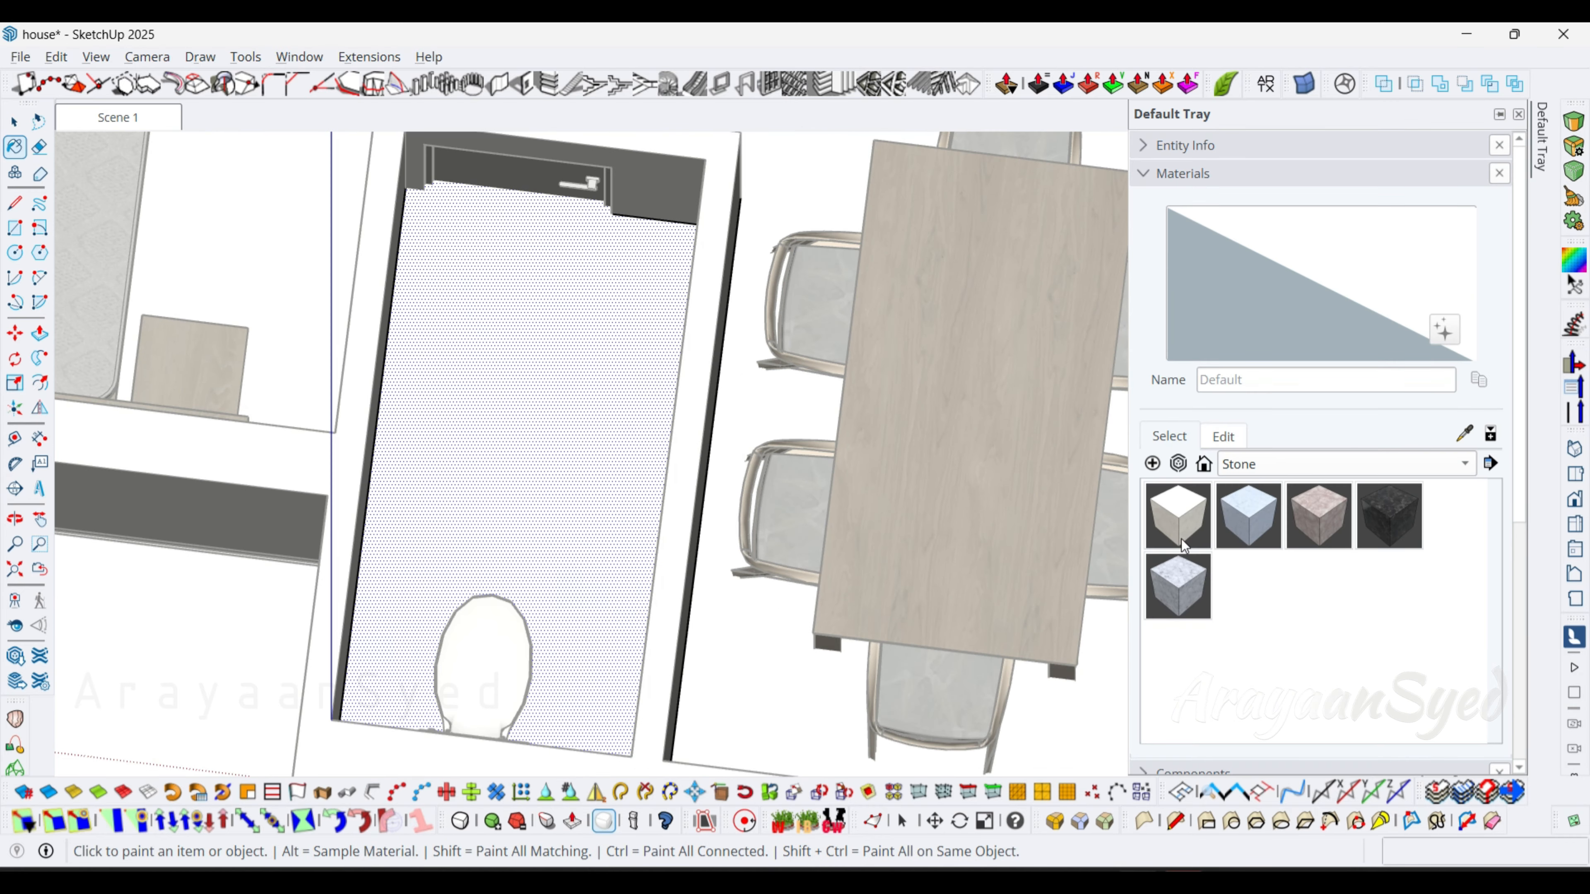
{"action": "left_click", "coordinate": [1238, 513]}
{"action": "left_click", "coordinate": [532, 473]}
{"action": "scroll", "coordinate": [532, 472], "scroll_direction": "down", "scroll_amount": 5}
{"action": "key", "text": "space"}
Paint the living-dining floor with the dark marble Marble_07_1K.
{"action": "scroll", "coordinate": [725, 280], "scroll_direction": "up", "scroll_amount": 3}
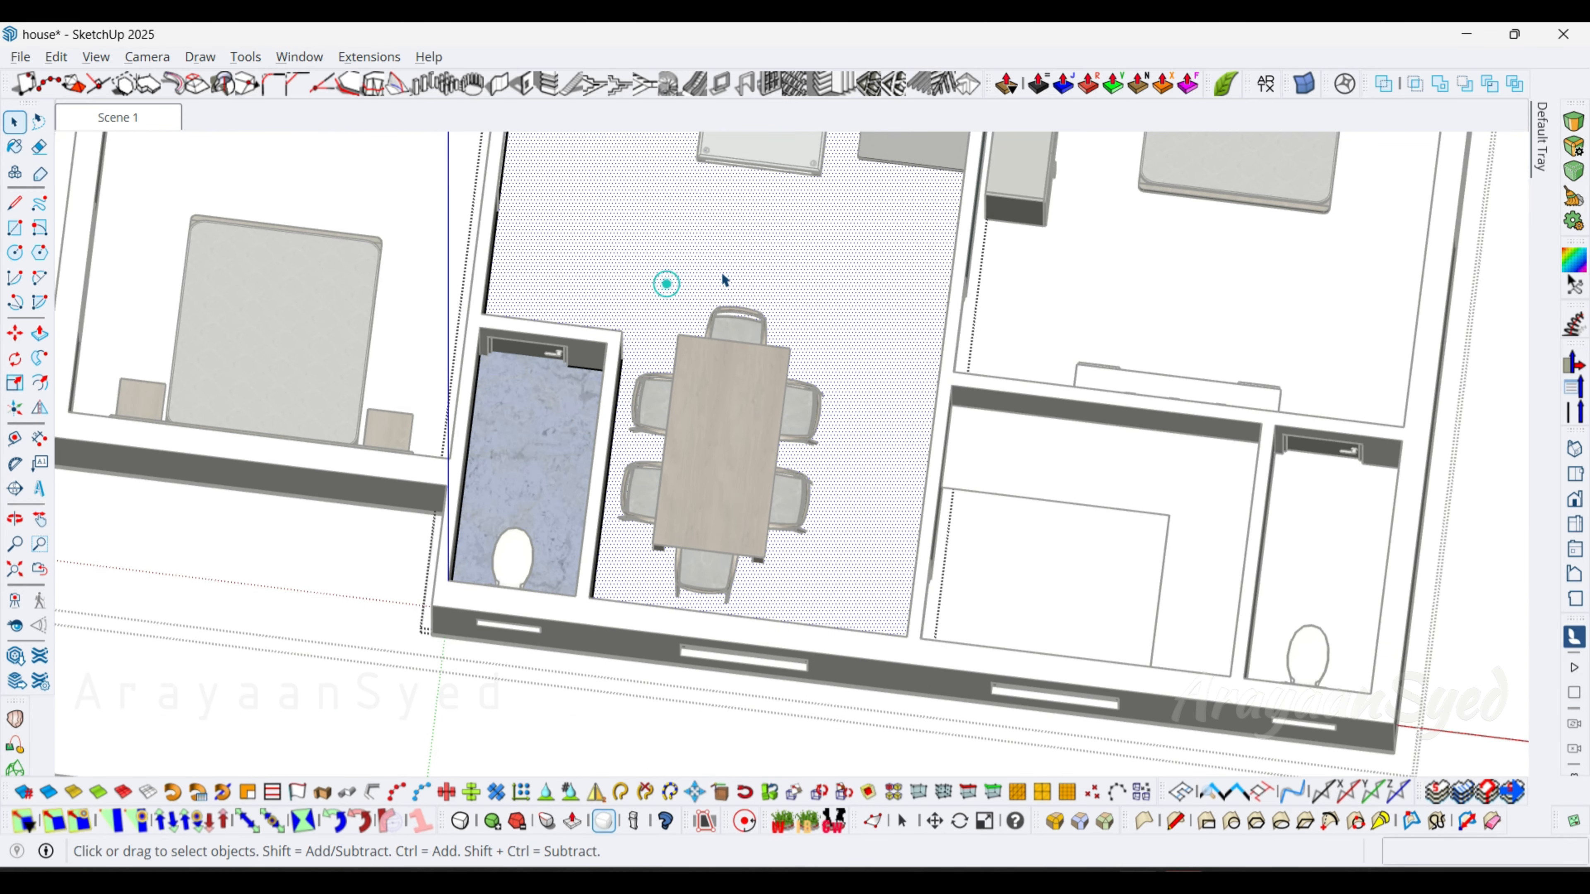
{"action": "mouse_move", "coordinate": [1536, 181]}
{"action": "left_click", "coordinate": [1389, 508]}
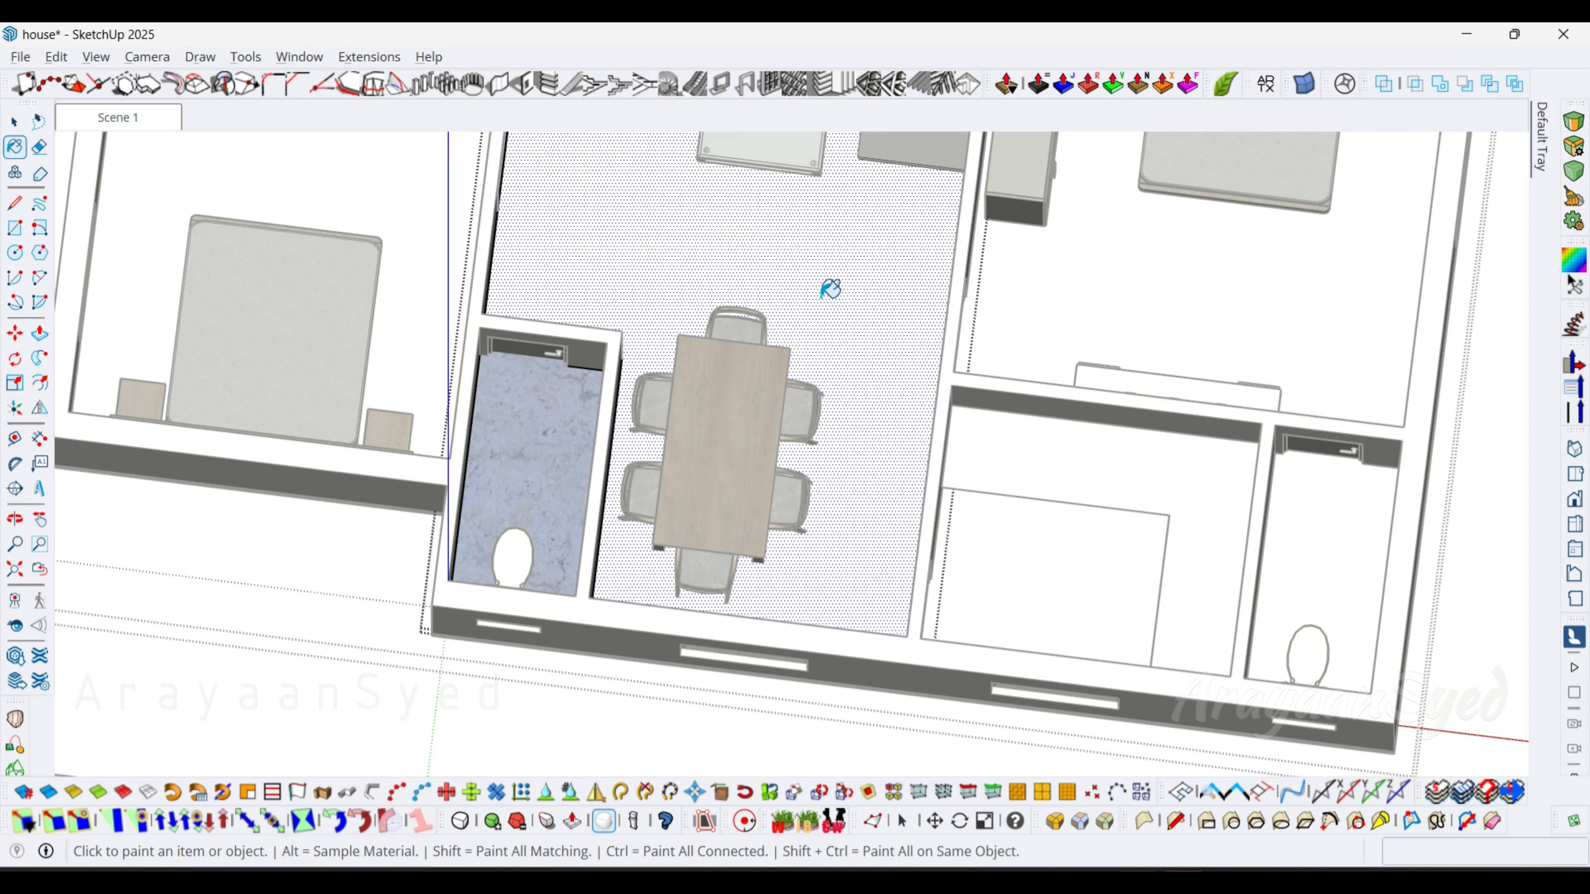
{"action": "left_click", "coordinate": [825, 294]}
{"action": "key", "text": "space"}
{"action": "scroll", "coordinate": [823, 298], "scroll_direction": "down", "scroll_amount": 5}
{"action": "mouse_move", "coordinate": [839, 323]}
{"action": "middle_mouse_down"}
{"action": "mouse_move", "coordinate": [757, 282]}
{"action": "mouse_move", "coordinate": [1015, 266]}
{"action": "mouse_move", "coordinate": [1020, 407]}
{"action": "middle_mouse_up"}
{"action": "scroll", "coordinate": [804, 448], "scroll_direction": "up", "scroll_amount": 2}
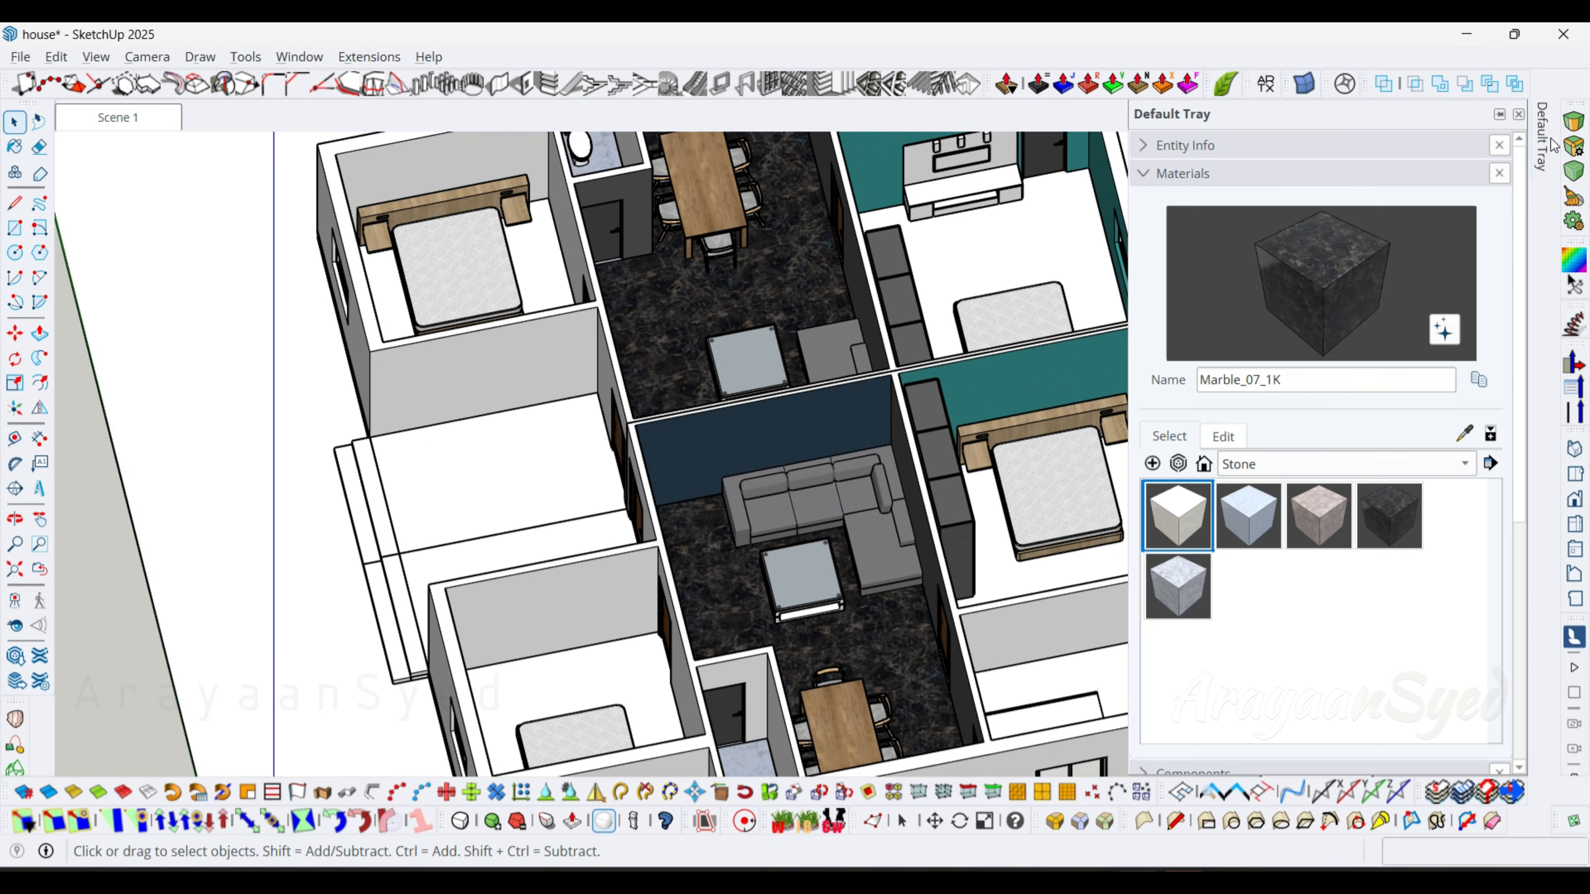
Lighten the colour of the Marble_07_1K material using the colour wheel.
{"action": "mouse_move", "coordinate": [1550, 148]}
{"action": "left_click", "coordinate": [1224, 436]}
{"action": "left_click", "coordinate": [1189, 553]}
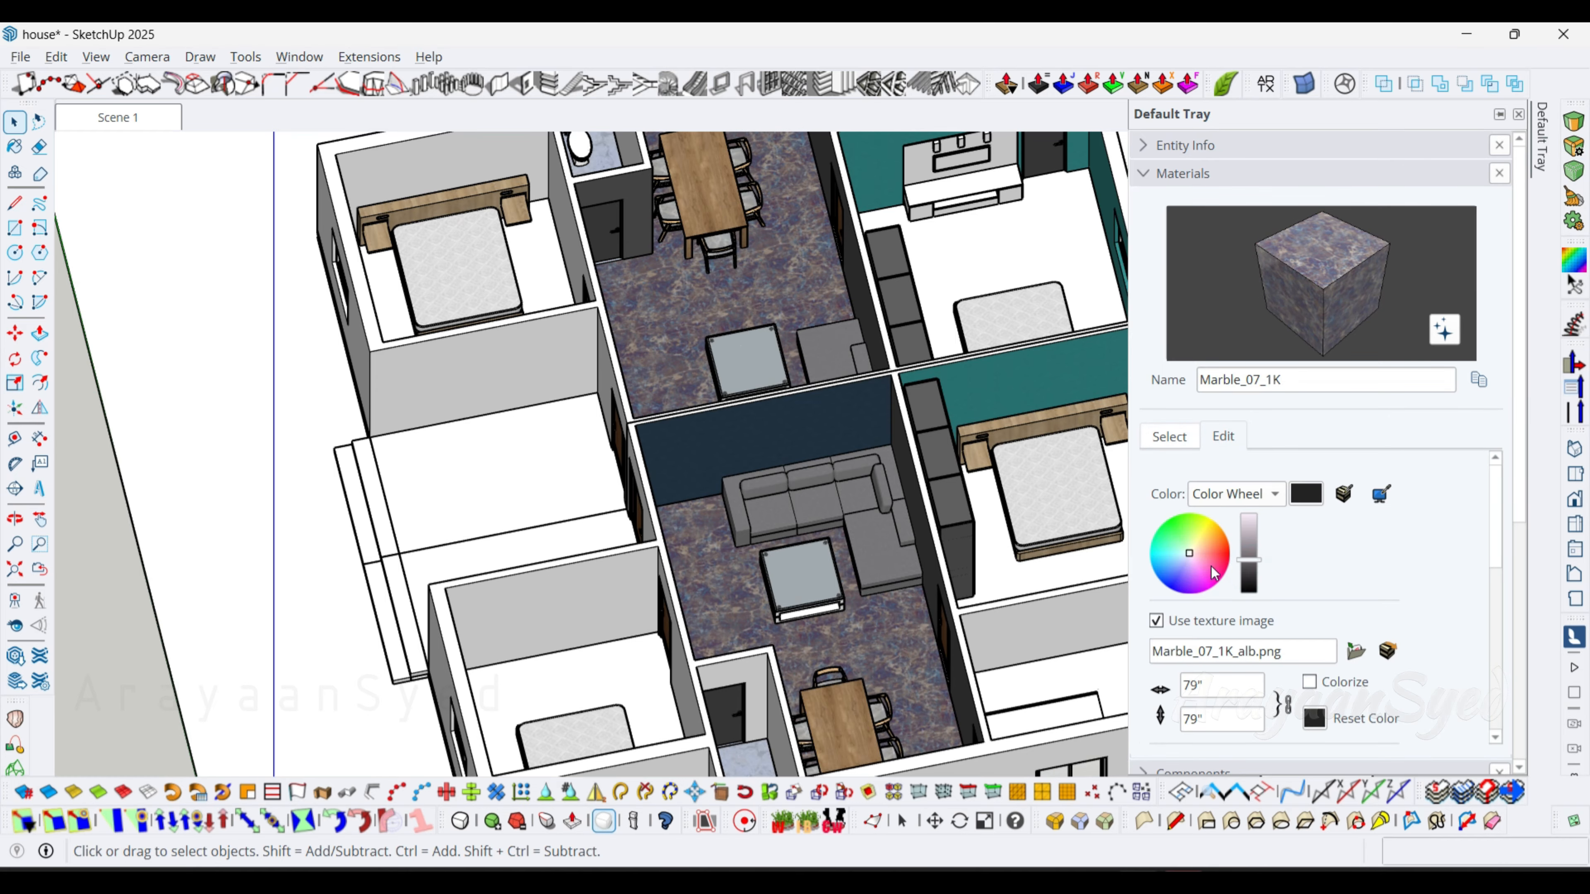
{"action": "scroll", "coordinate": [813, 438], "scroll_direction": "down", "scroll_amount": 3}
{"action": "scroll", "coordinate": [849, 408], "scroll_direction": "up", "scroll_amount": 5}
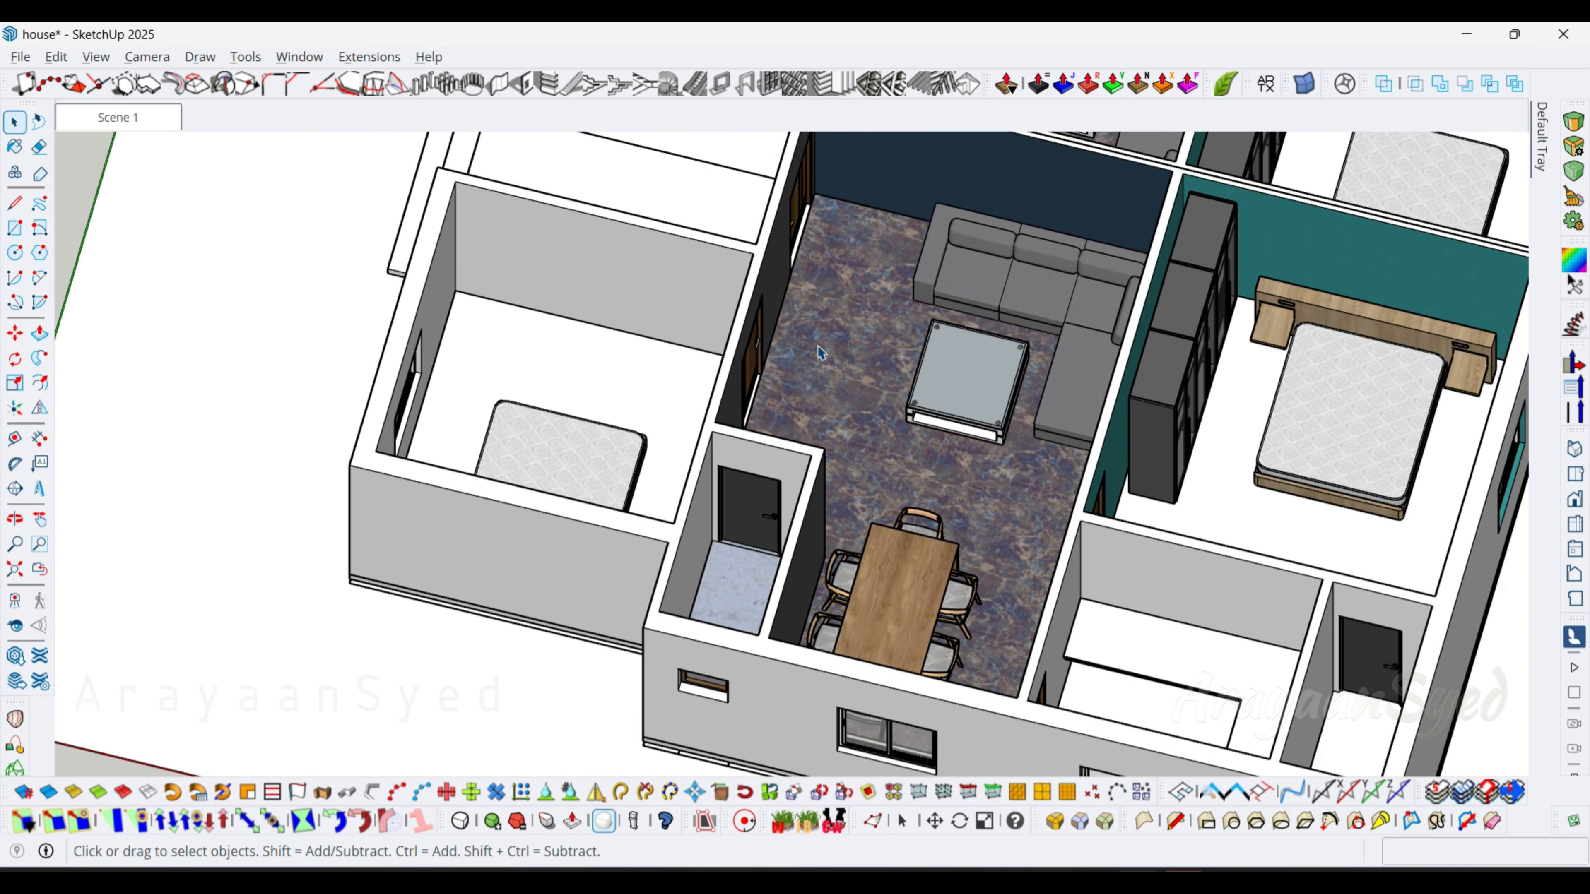
Examine the recoloured marble floor around the sofa, doorways and dining table.
{"action": "middle_click_drag", "start_coordinate": [821, 352], "coordinate": [507, 397]}
{"action": "scroll", "coordinate": [816, 391], "scroll_direction": "up", "scroll_amount": 7}
{"action": "middle_click_drag", "start_coordinate": [807, 388], "coordinate": [776, 376]}
{"action": "scroll", "coordinate": [776, 335], "scroll_direction": "up", "scroll_amount": 1}
{"action": "scroll", "coordinate": [779, 338], "scroll_direction": "down", "scroll_amount": 5}
{"action": "scroll", "coordinate": [536, 303], "scroll_direction": "up", "scroll_amount": 1}
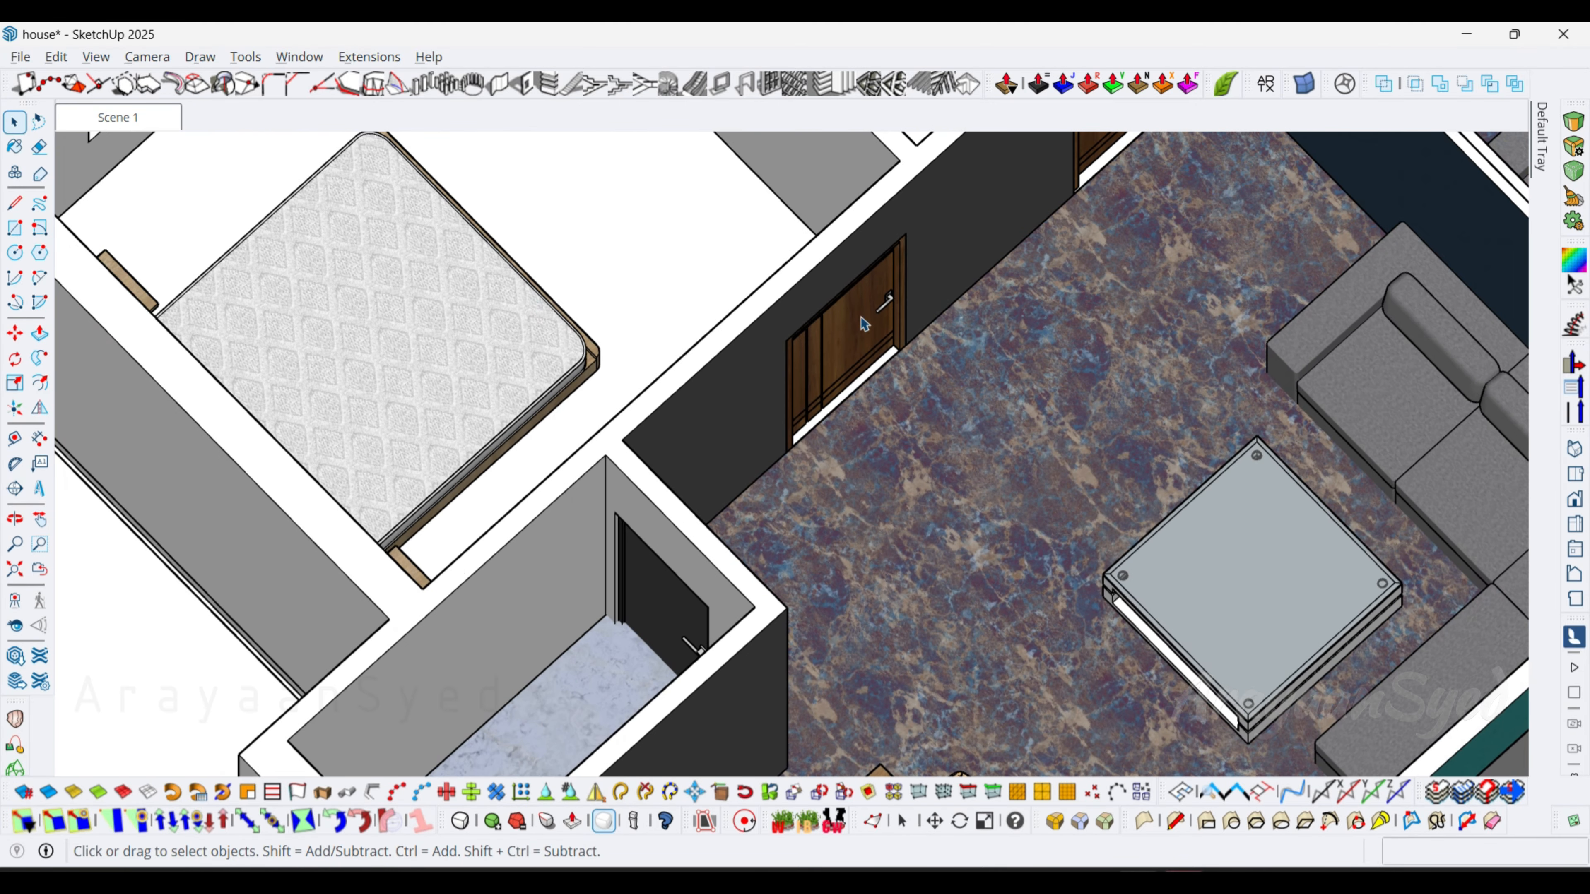
{"action": "scroll", "coordinate": [893, 396], "scroll_direction": "down", "scroll_amount": 4}
{"action": "middle_click_drag", "start_coordinate": [892, 396], "coordinate": [845, 463]}
{"action": "scroll", "coordinate": [947, 381], "scroll_direction": "up", "scroll_amount": 1}
{"action": "scroll", "coordinate": [943, 376], "scroll_direction": "down", "scroll_amount": 3}
{"action": "scroll", "coordinate": [845, 464], "scroll_direction": "up", "scroll_amount": 3}
Reopen the floor group, try the cream marble on the living-dining floor, and undo its paint.
{"action": "double_click", "coordinate": [809, 389]}
{"action": "double_click", "coordinate": [771, 376]}
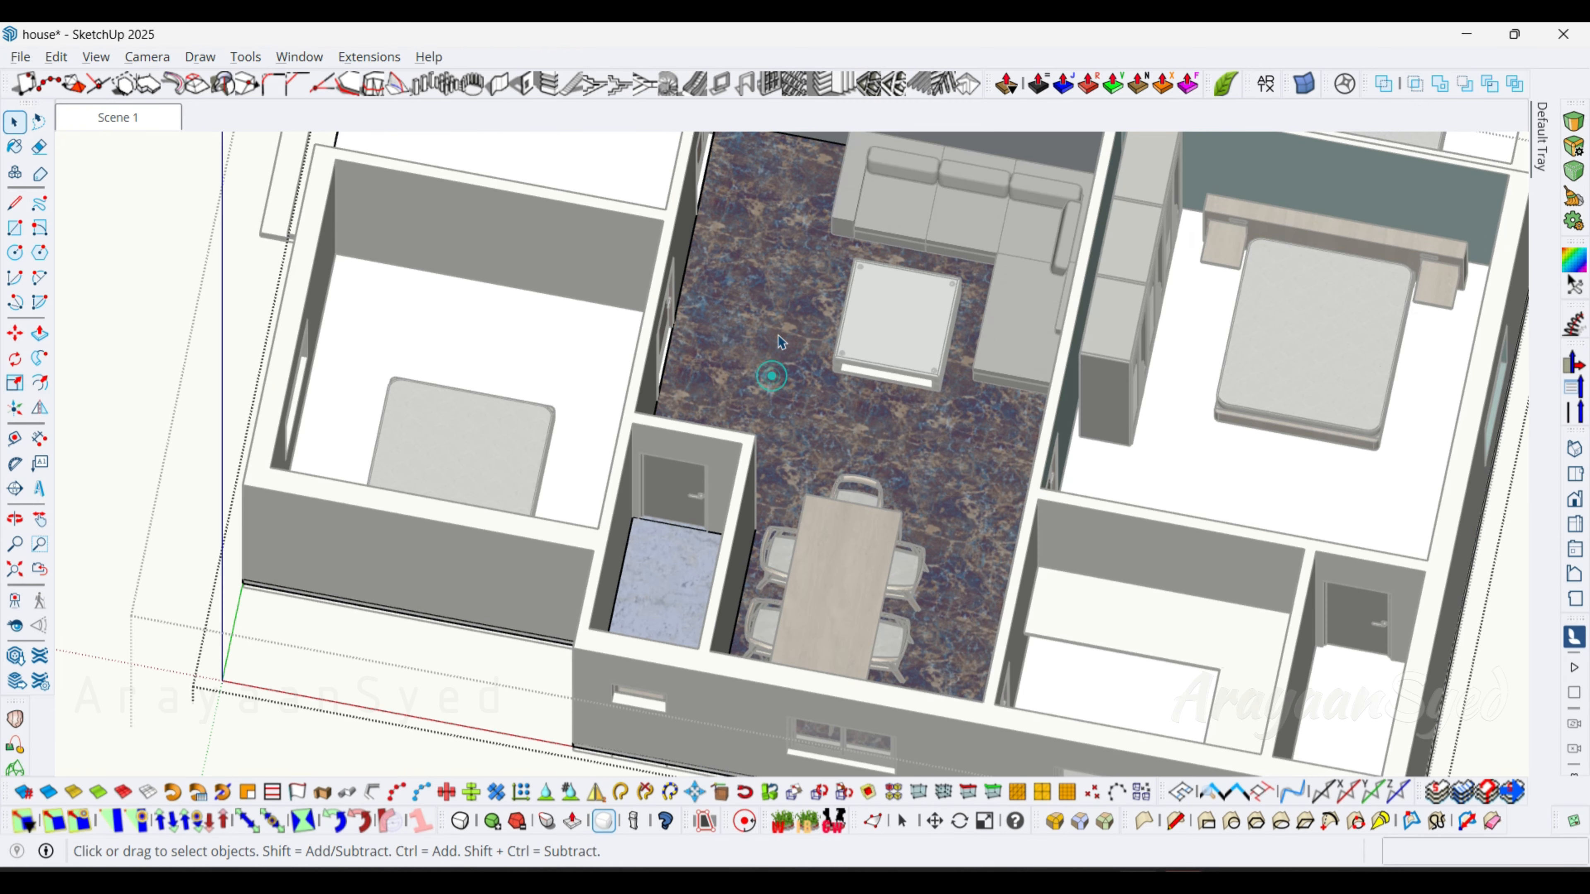
{"action": "double_click", "coordinate": [787, 286]}
{"action": "mouse_move", "coordinate": [1541, 157]}
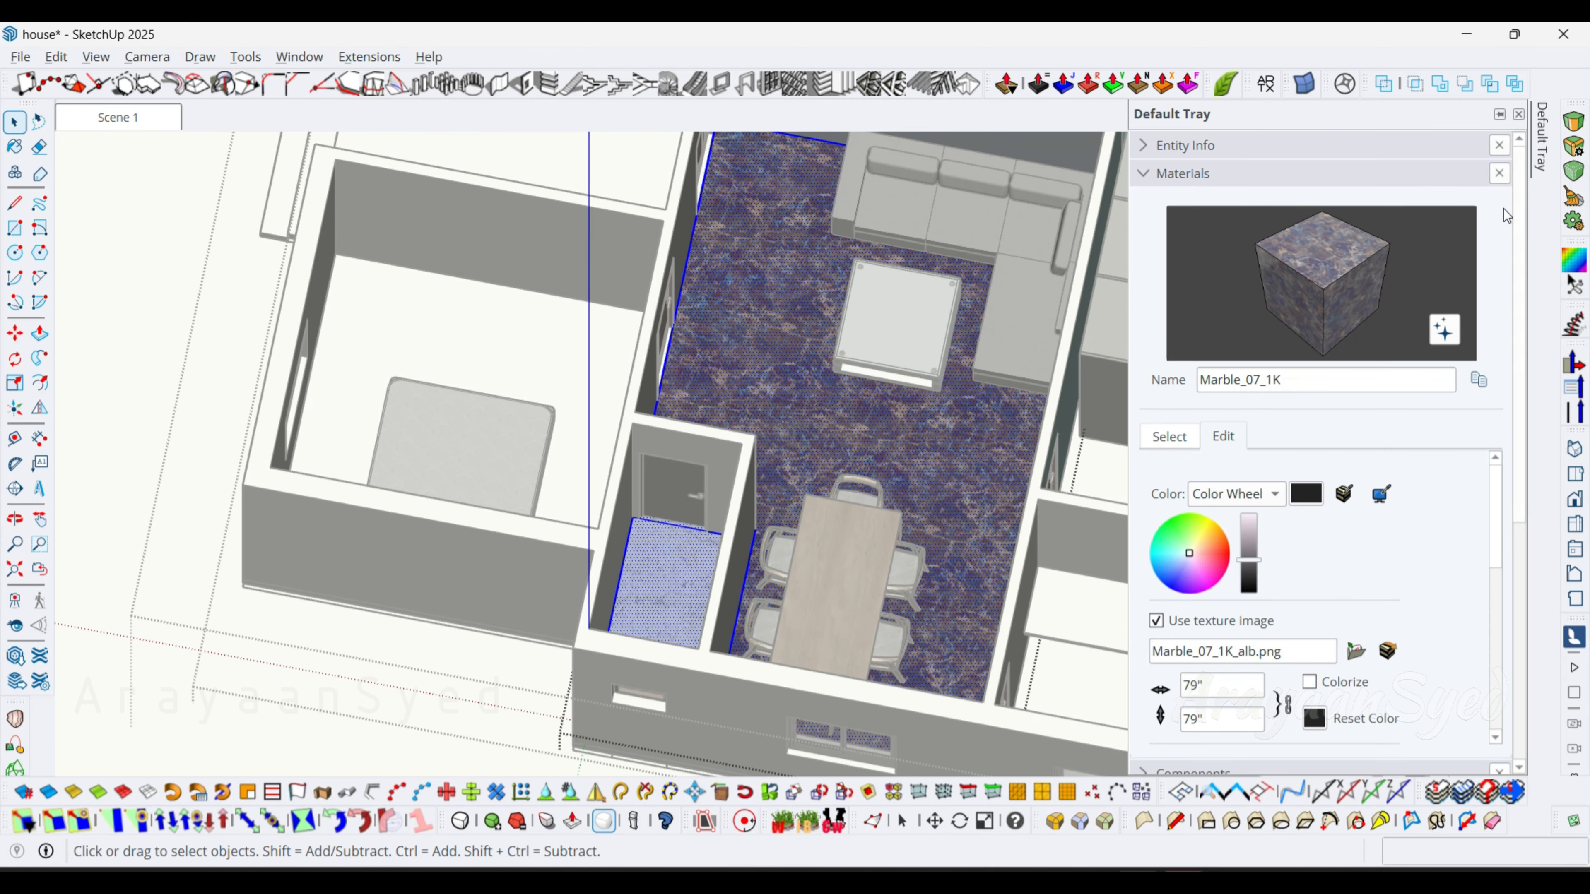
{"action": "left_click", "coordinate": [1169, 438]}
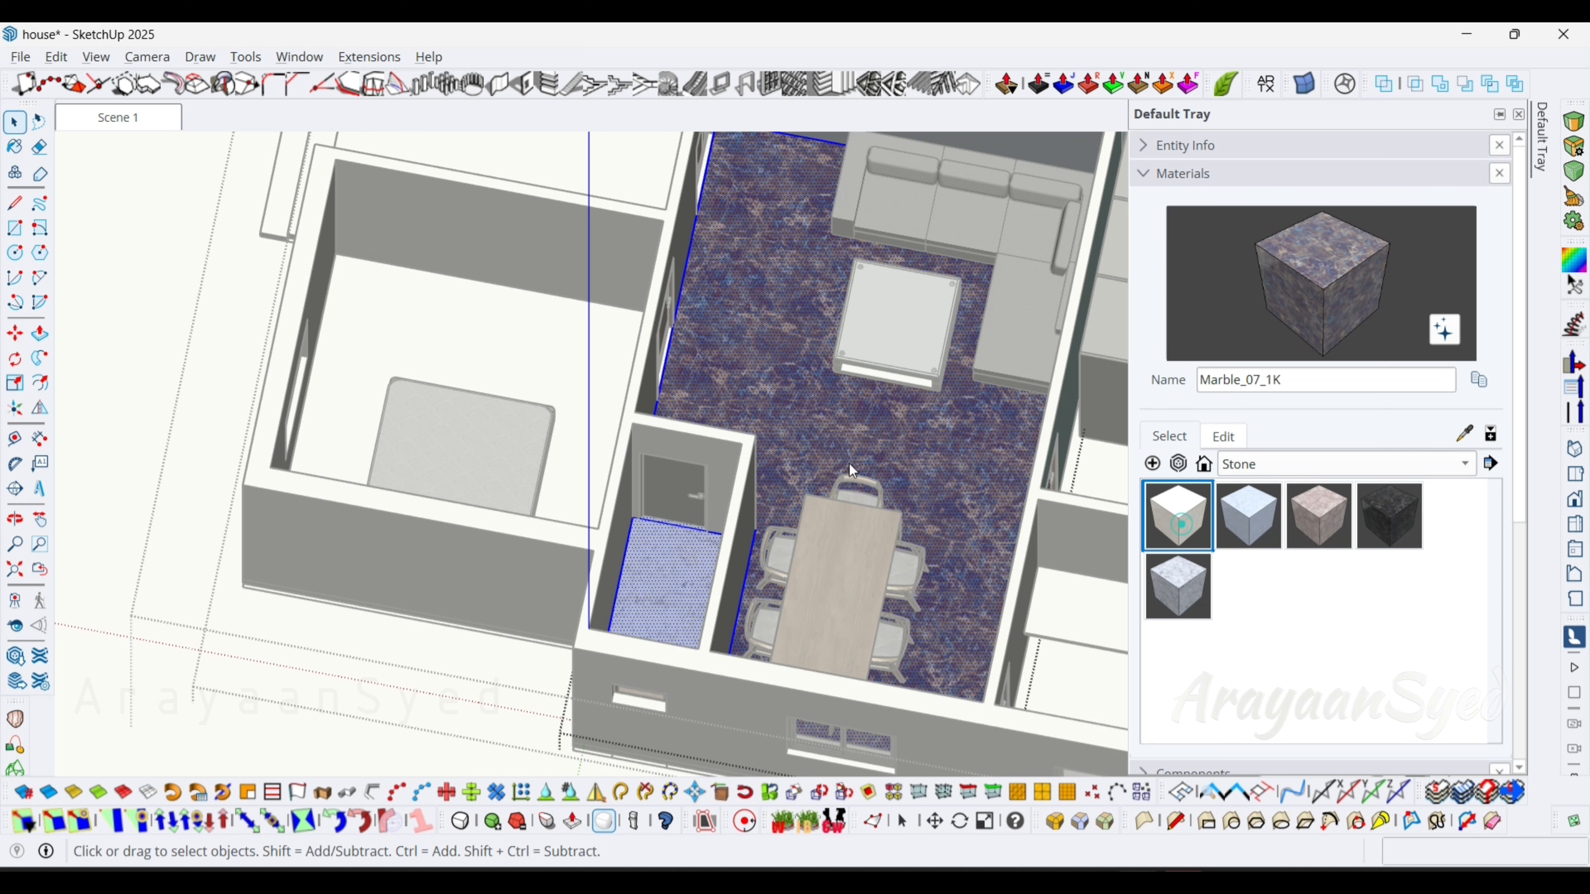
{"action": "left_click", "coordinate": [788, 370]}
{"action": "scroll", "coordinate": [805, 380], "scroll_direction": "up", "scroll_amount": 3}
{"action": "scroll", "coordinate": [806, 380], "scroll_direction": "down", "scroll_amount": 1}
{"action": "key", "text": "ctrl+z"}
{"action": "key", "text": "space"}
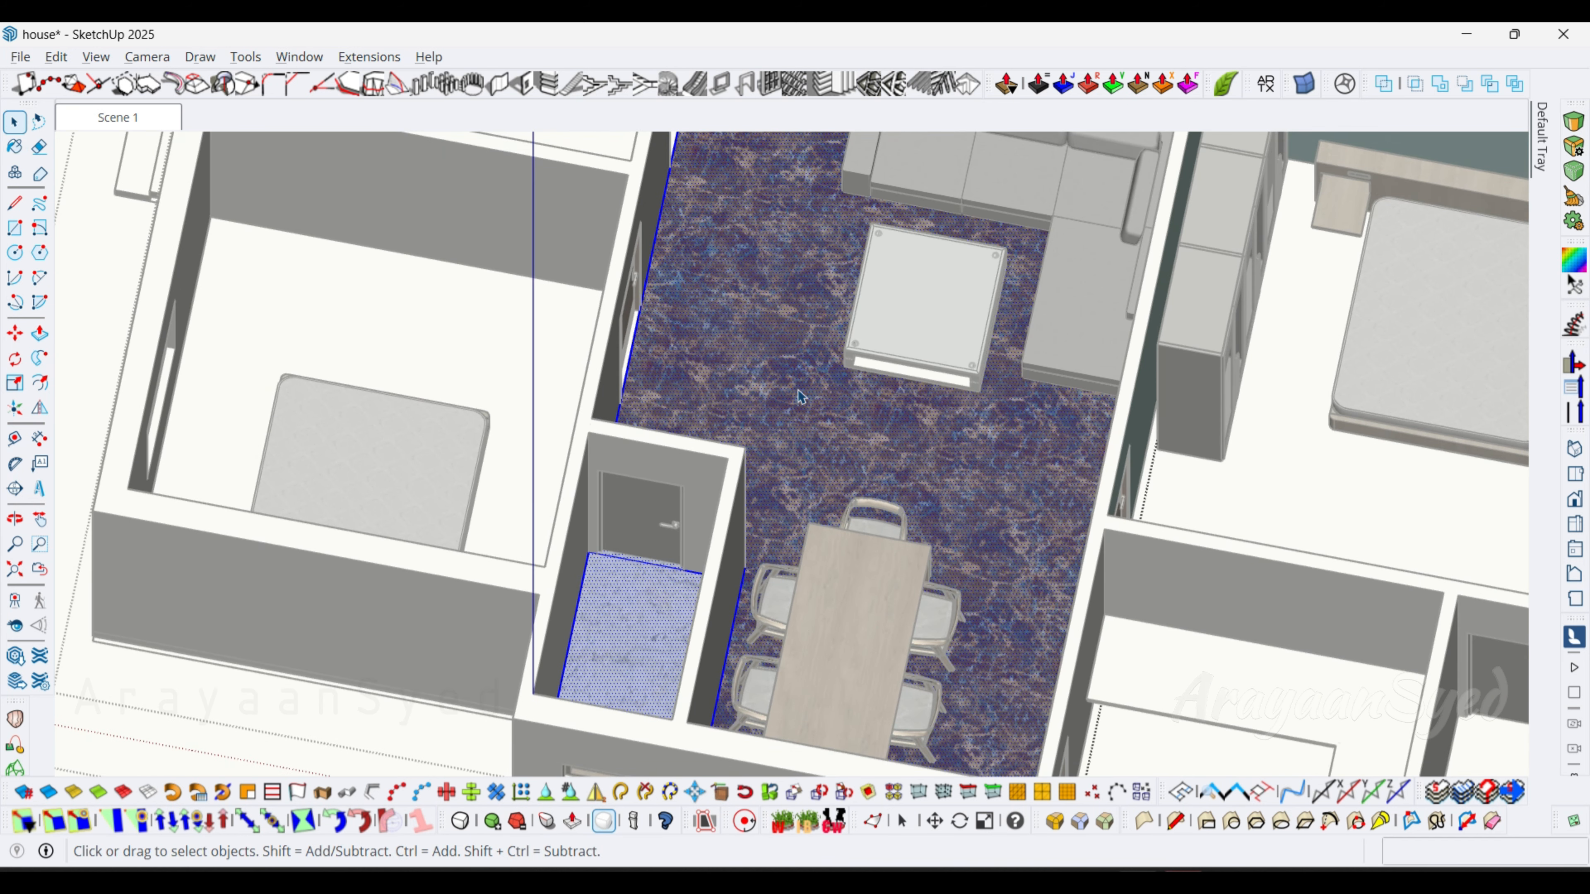
{"action": "key", "text": "space"}
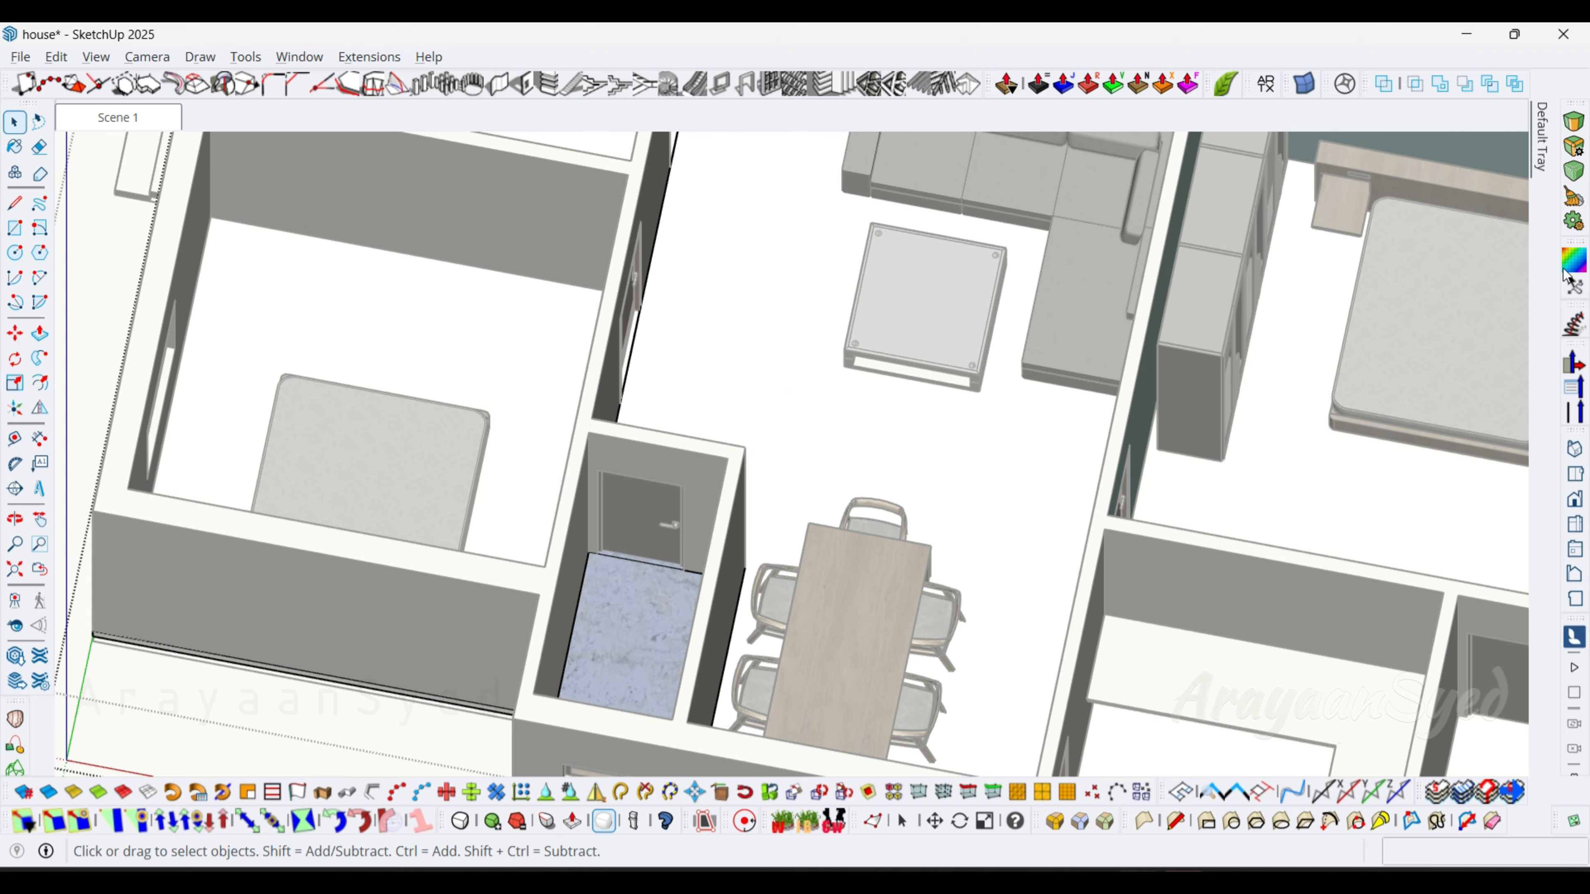
Paint the living-dining floor with the cream marble from the Stone collection.
{"action": "mouse_move", "coordinate": [1543, 155]}
{"action": "left_click", "coordinate": [1227, 513]}
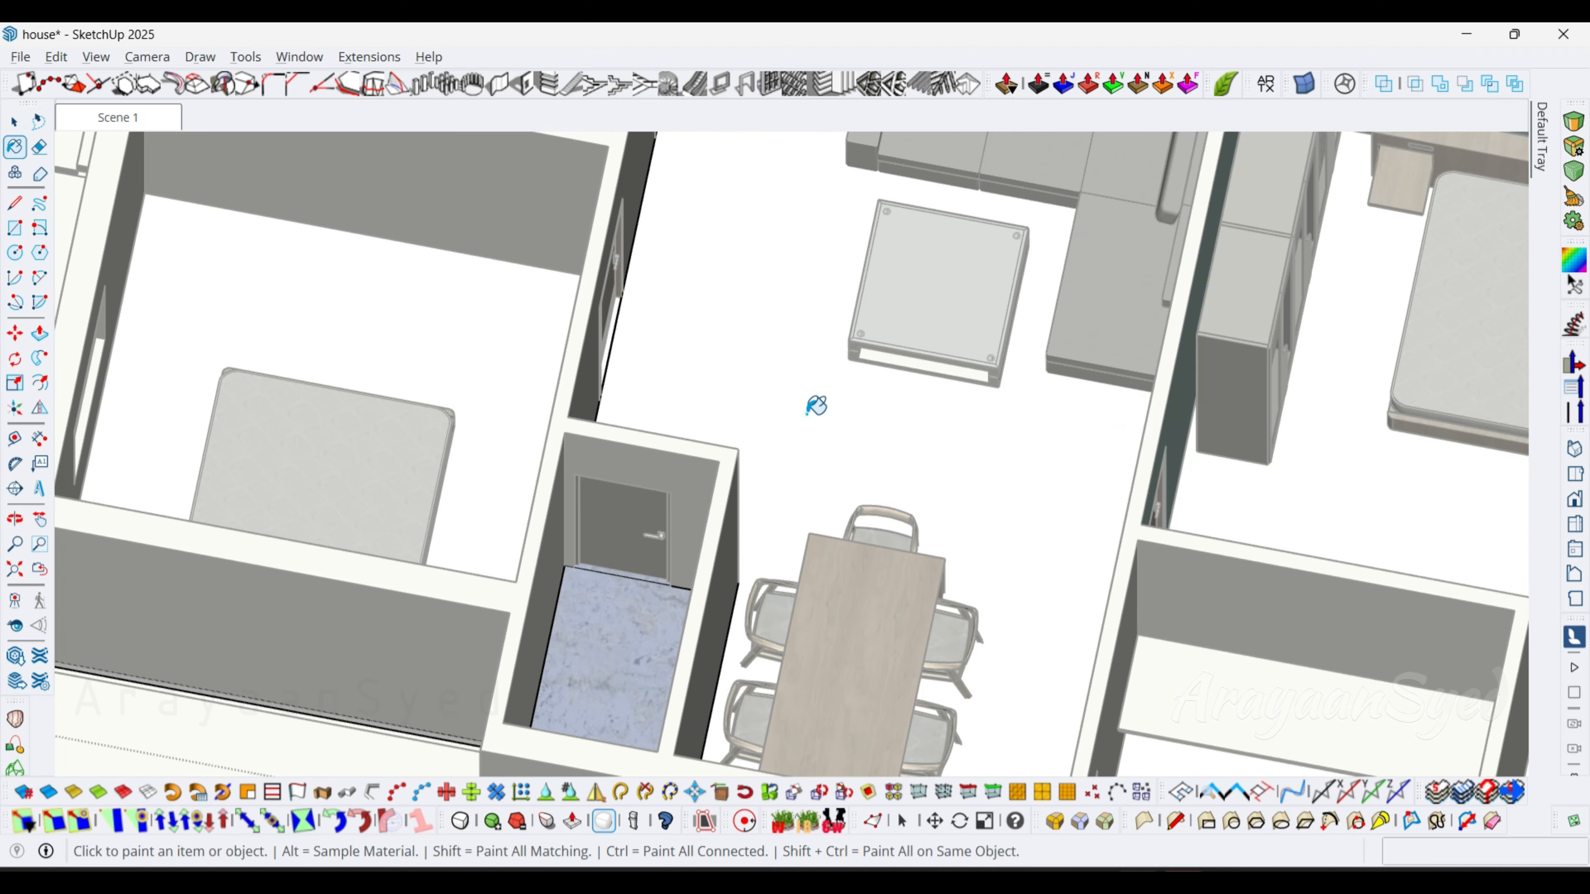
{"action": "left_click", "coordinate": [806, 415]}
{"action": "key", "text": "space"}
Examine the marble floors in the living-dining area and bathroom, and select the floor group inside the house.
{"action": "mouse_move", "coordinate": [806, 415]}
{"action": "middle_mouse_down"}
{"action": "mouse_move", "coordinate": [964, 407]}
{"action": "mouse_move", "coordinate": [1076, 363]}
{"action": "middle_mouse_up"}
{"action": "scroll", "coordinate": [878, 398], "scroll_direction": "down", "scroll_amount": 4}
{"action": "scroll", "coordinate": [878, 398], "scroll_direction": "up", "scroll_amount": 2}
{"action": "scroll", "coordinate": [1047, 366], "scroll_direction": "up", "scroll_amount": 3}
{"action": "scroll", "coordinate": [851, 463], "scroll_direction": "down", "scroll_amount": 2}
{"action": "middle_click_drag", "start_coordinate": [851, 464], "coordinate": [913, 361]}
{"action": "scroll", "coordinate": [878, 384], "scroll_direction": "up", "scroll_amount": 2}
{"action": "scroll", "coordinate": [1004, 472], "scroll_direction": "down", "scroll_amount": 2}
{"action": "scroll", "coordinate": [920, 427], "scroll_direction": "up", "scroll_amount": 2}
{"action": "scroll", "coordinate": [933, 363], "scroll_direction": "up", "scroll_amount": 2}
{"action": "double_click", "coordinate": [907, 383]}
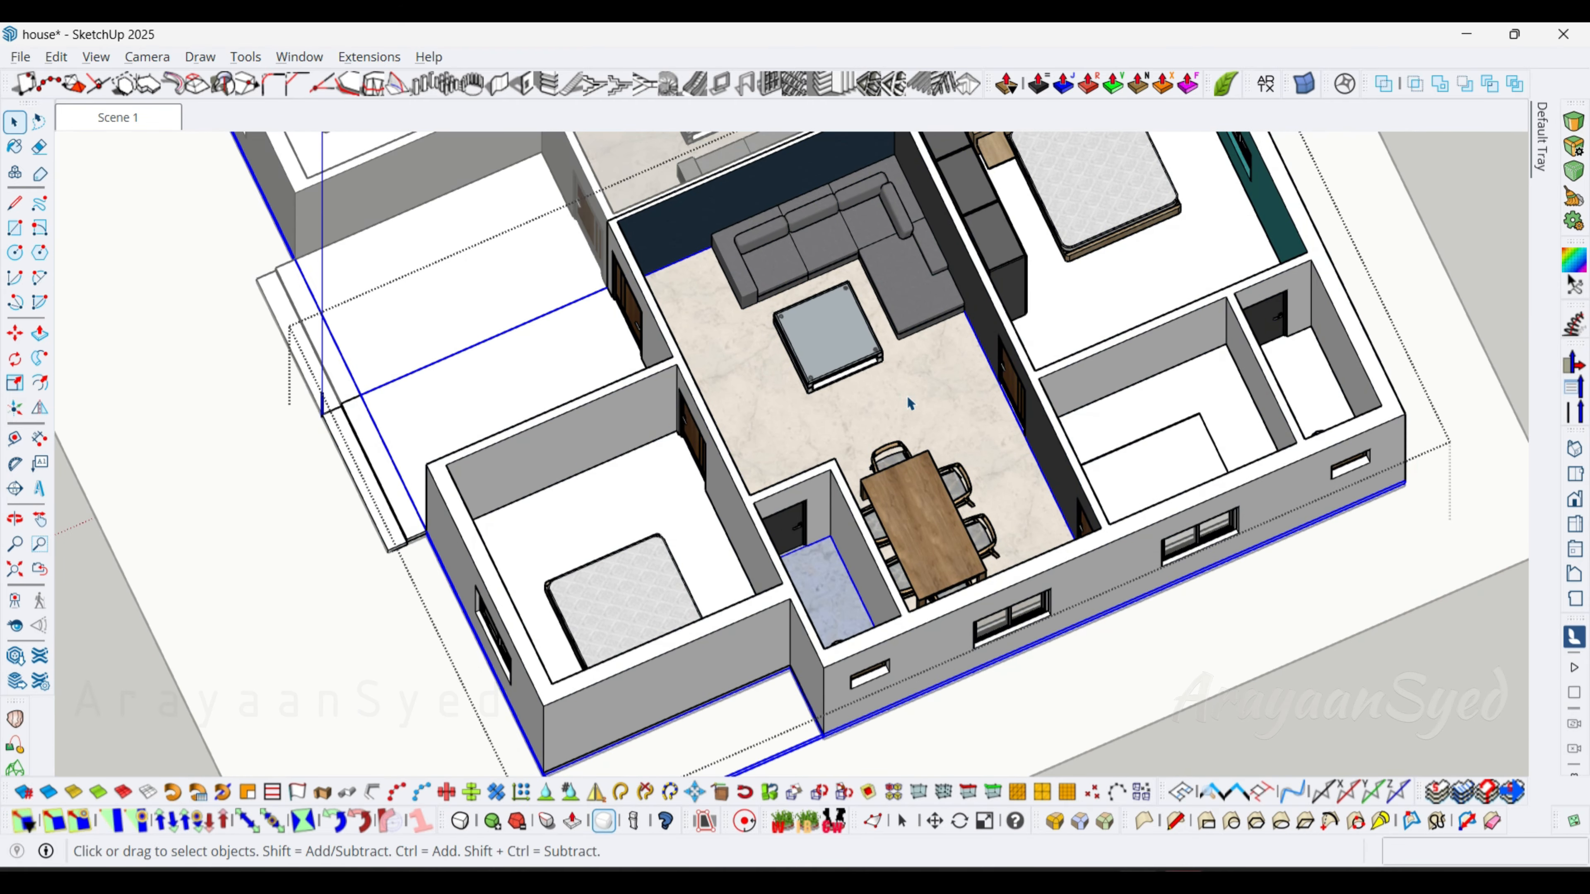
Open the white slab group and draw a line across it from the porch wall's front corner, dividing the front bedroom from the porch.
{"action": "double_click", "coordinate": [907, 383]}
{"action": "double_click", "coordinate": [945, 376]}
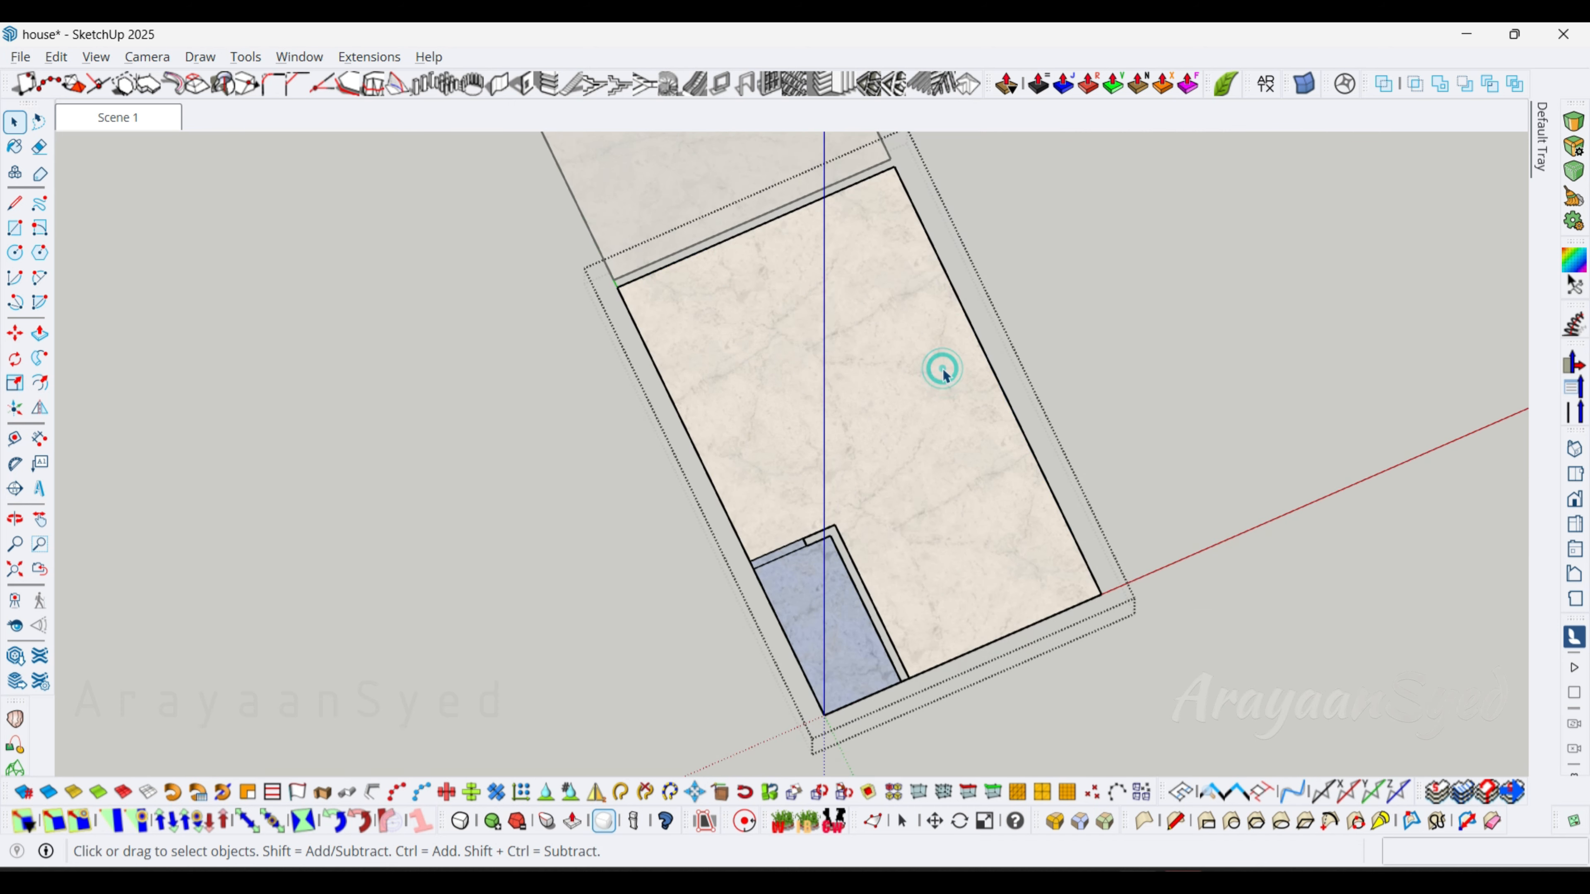
{"action": "left_click", "coordinate": [932, 374]}
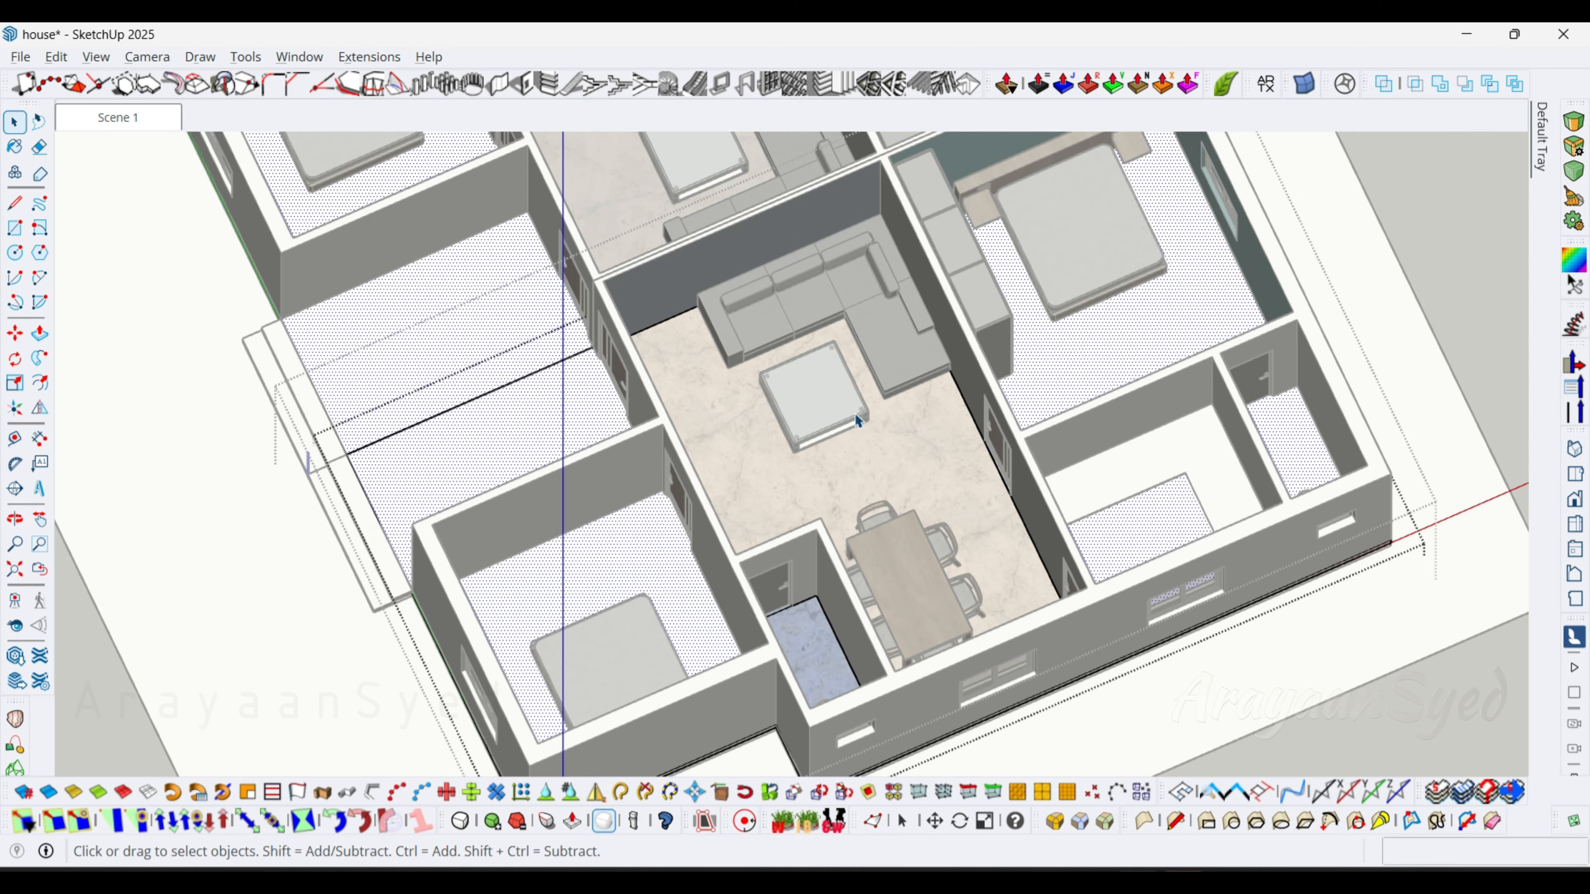
{"action": "middle_click_drag", "start_coordinate": [858, 421], "coordinate": [1126, 407], "text": "shift"}
{"action": "middle_click_drag", "start_coordinate": [969, 486], "coordinate": [1059, 506]}
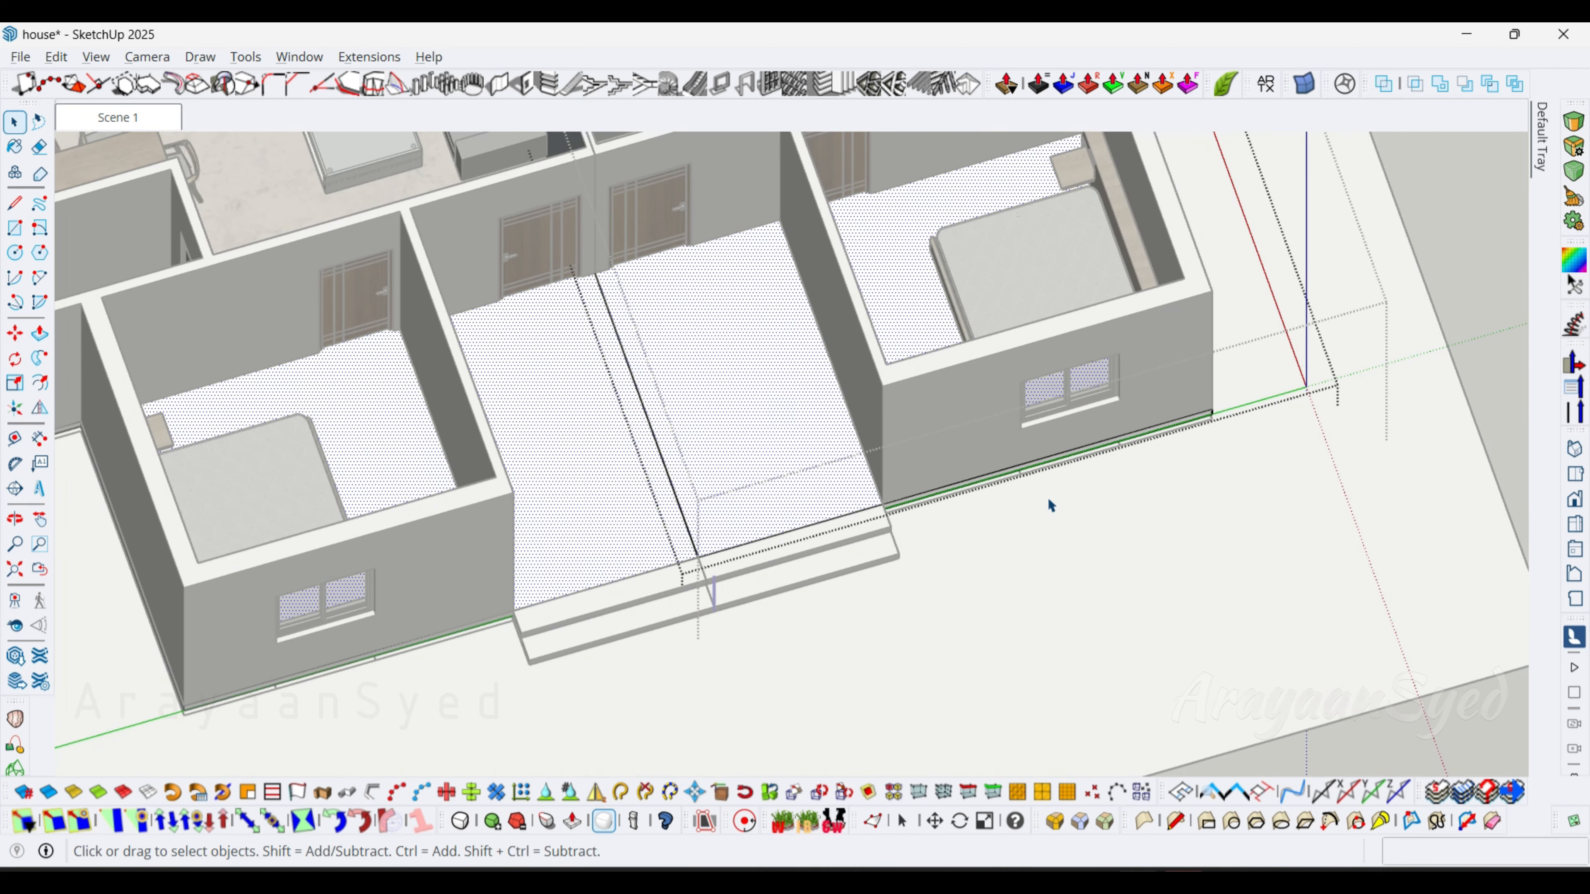
{"action": "left_click", "coordinate": [882, 503]}
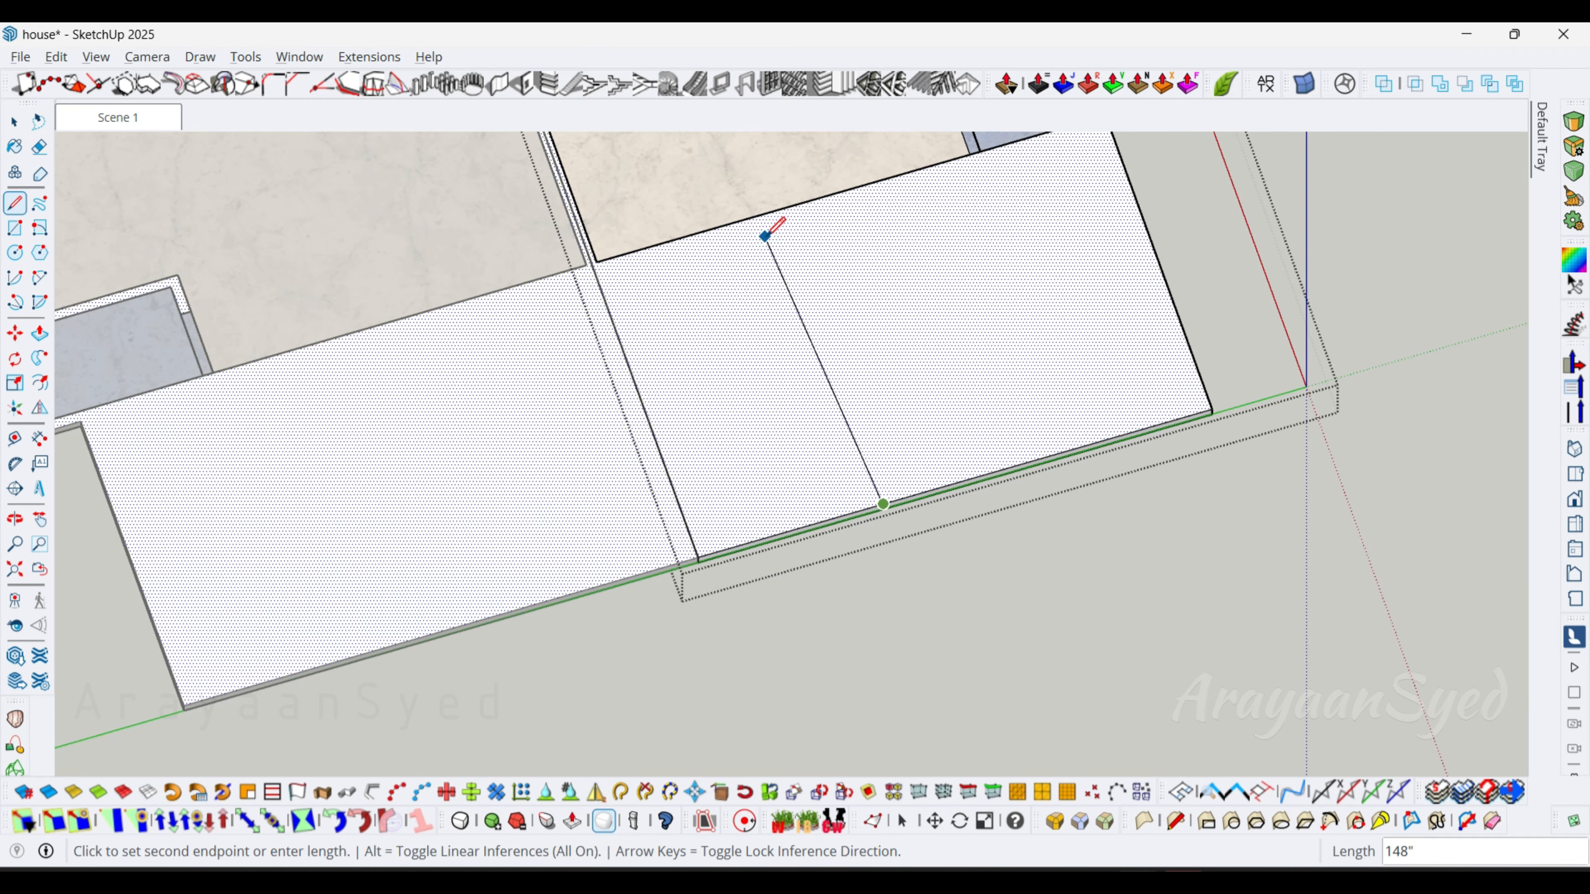
{"action": "key", "text": "Right"}
{"action": "left_click", "coordinate": [777, 209]}
{"action": "key", "text": "space"}
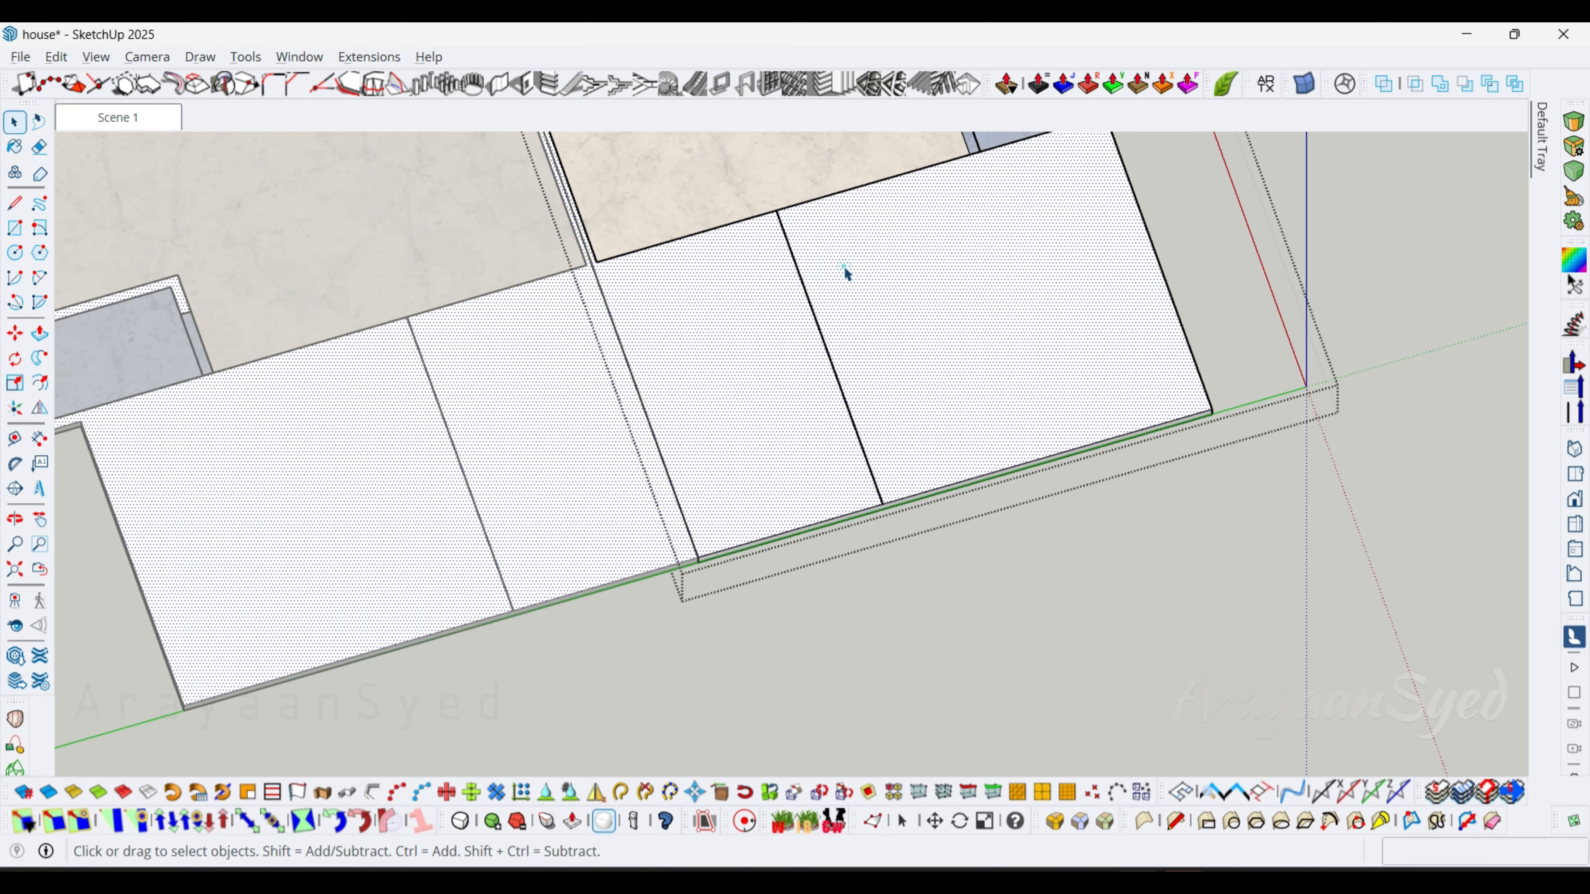
Try to erase the edge between the front bedroom and the living-dining floor, and undo the erasure.
{"action": "key", "text": "e"}
{"action": "left_click", "coordinate": [843, 183]}
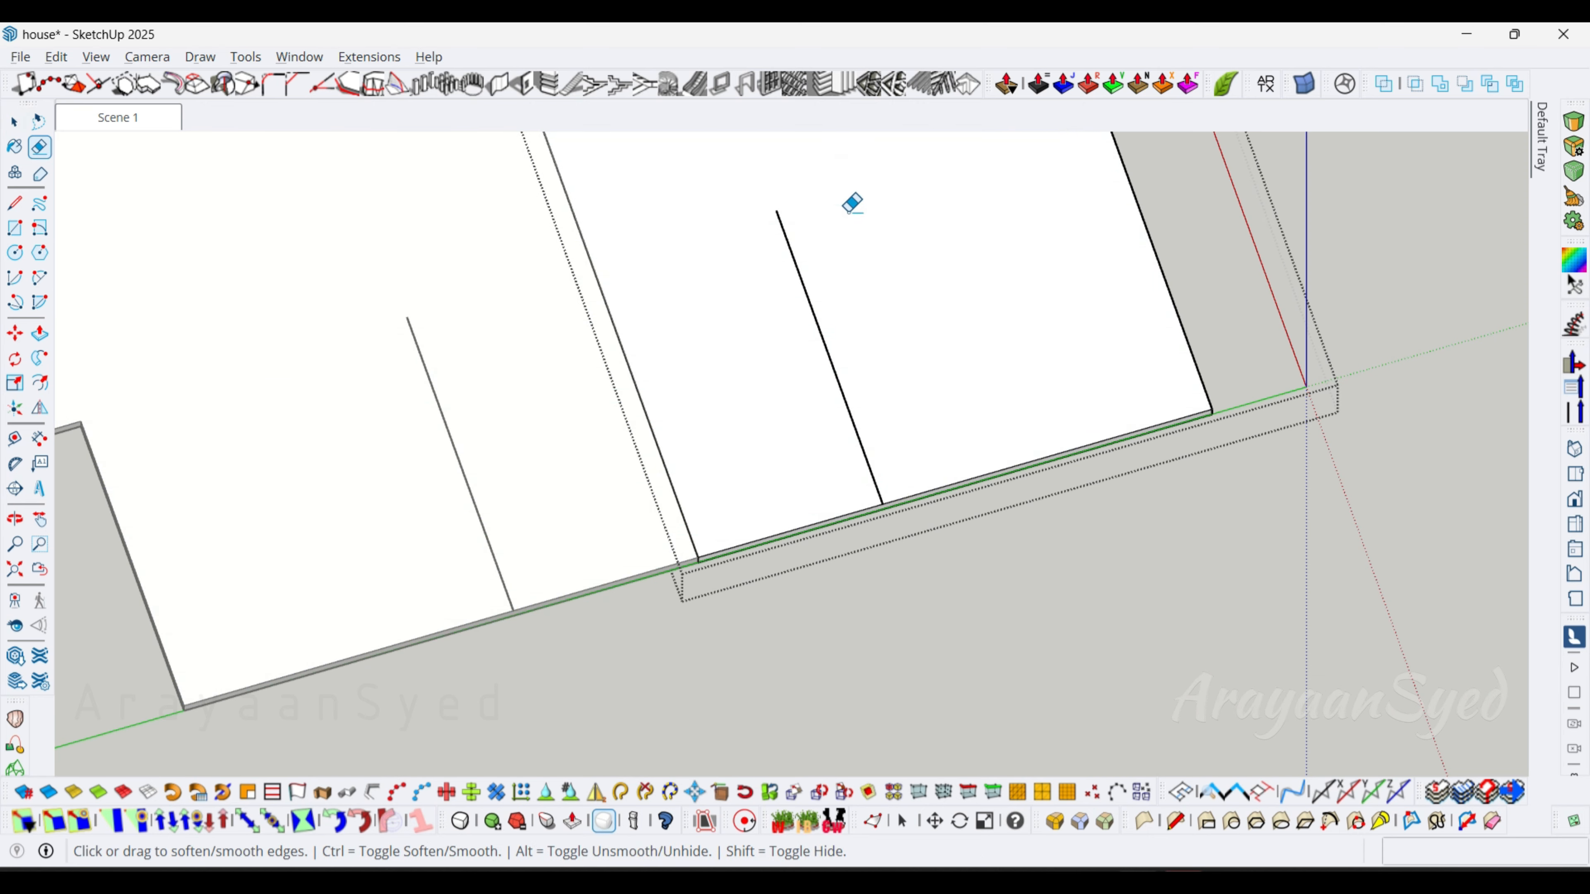
{"action": "key", "text": "ctrl+z"}
Delete the dividing line between the front bedroom and the porch from the white slab.
{"action": "mouse_move", "coordinate": [850, 211]}
{"action": "middle_mouse_down"}
{"action": "mouse_move", "coordinate": [870, 313]}
{"action": "mouse_move", "coordinate": [847, 297]}
{"action": "middle_mouse_up"}
{"action": "key", "text": "space"}
{"action": "left_click", "coordinate": [802, 219]}
{"action": "right_click", "coordinate": [848, 297]}
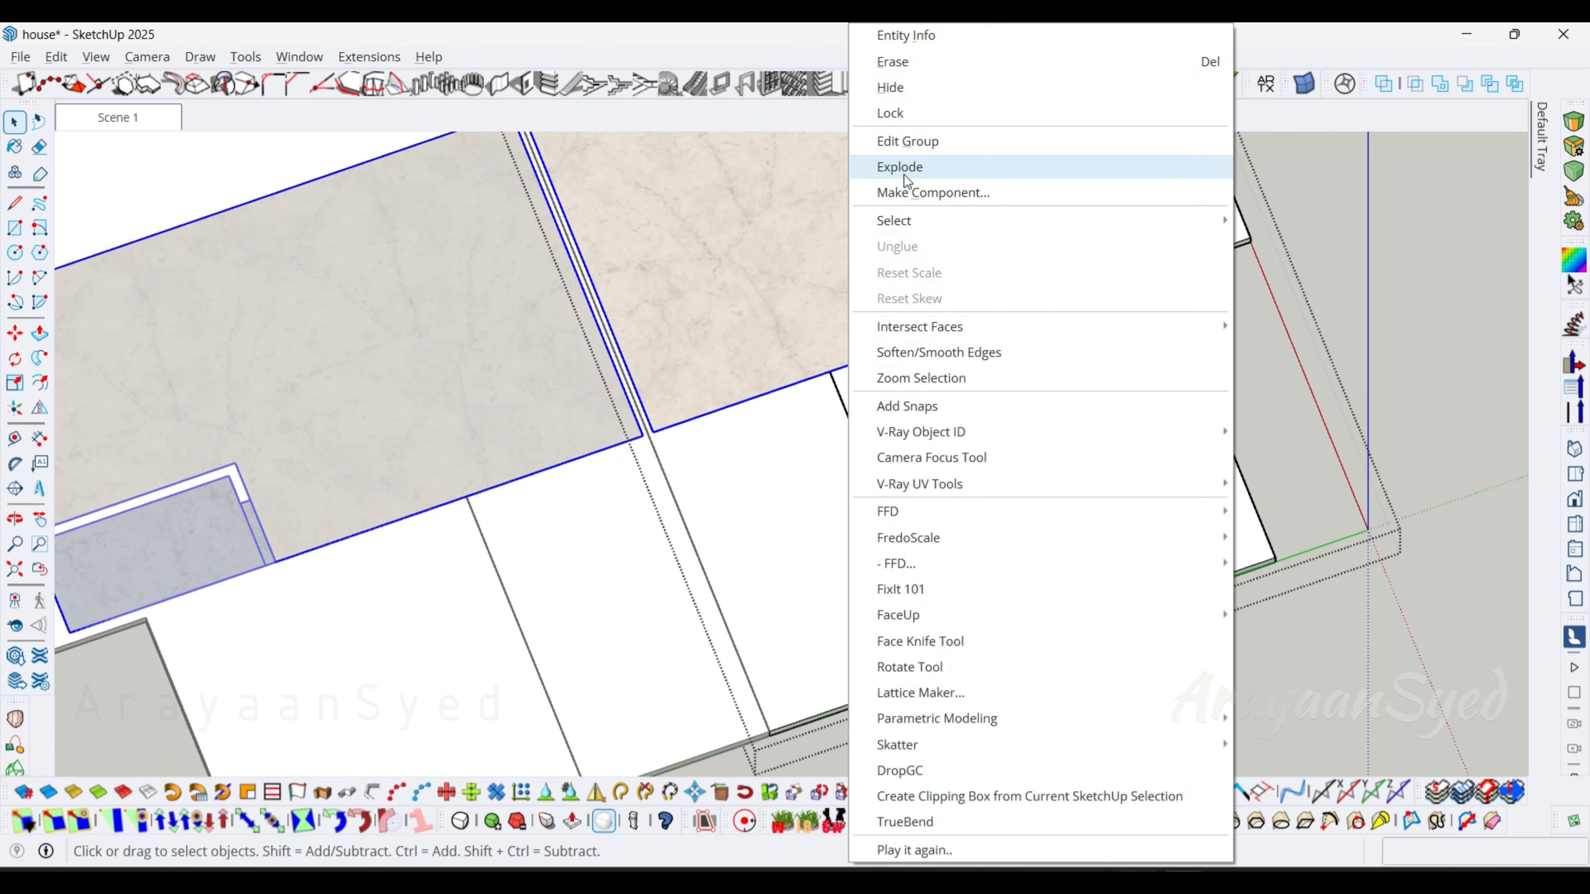
{"action": "left_click", "coordinate": [838, 396]}
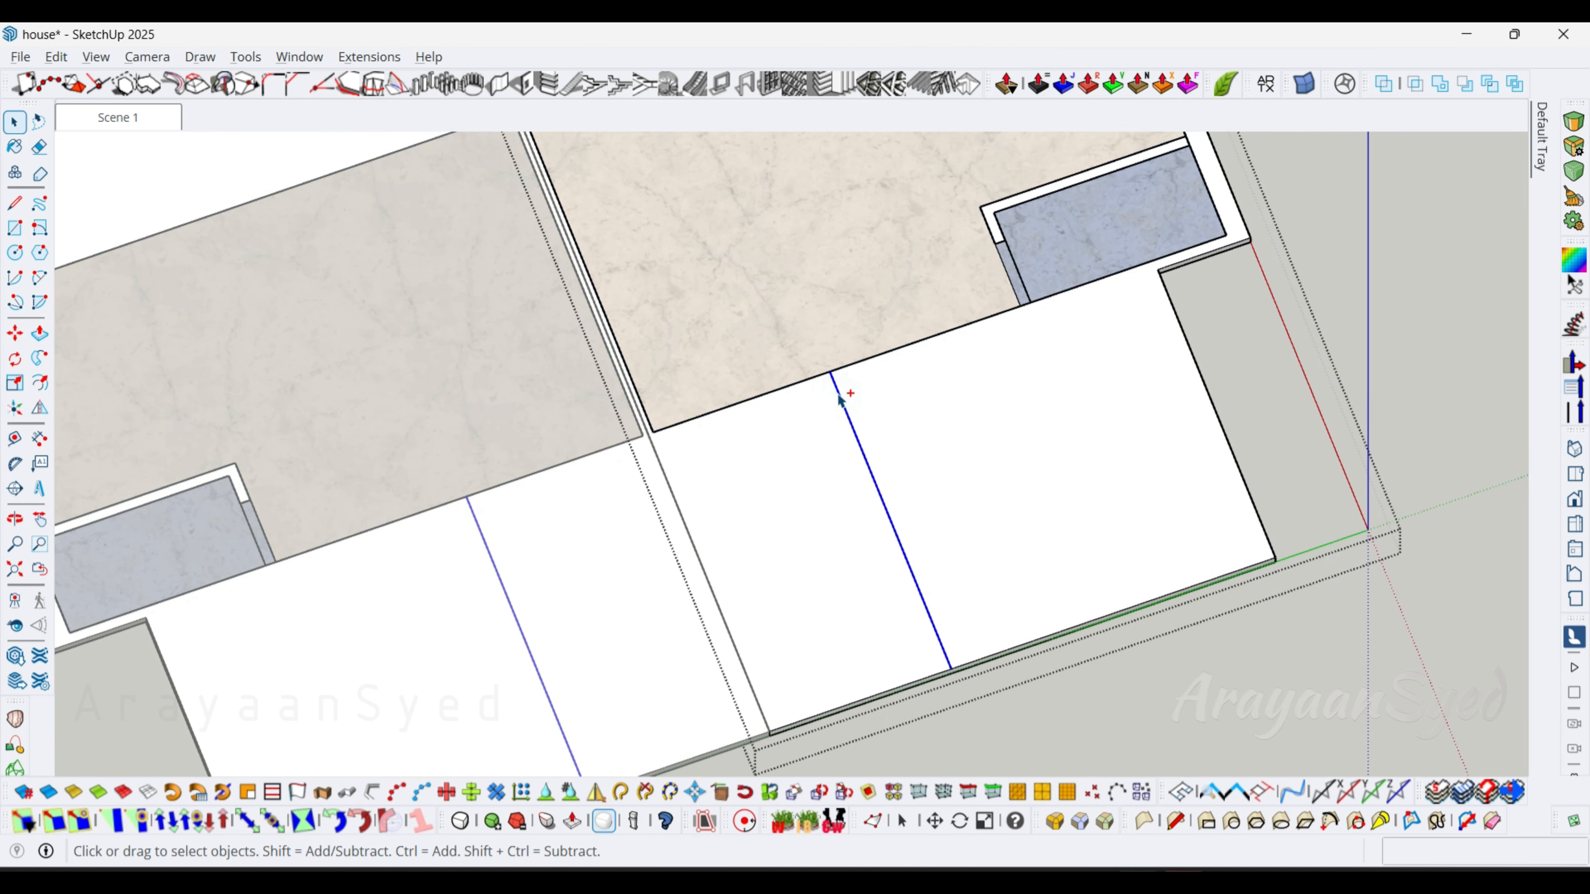
{"action": "key", "text": "Delete"}
Reopen the marble floor group and outline the front bedroom's floor along its walls to form a face joined to the living-dining floor.
{"action": "double_click", "coordinate": [833, 322]}
{"action": "double_click", "coordinate": [823, 306]}
{"action": "middle_click_drag", "start_coordinate": [826, 305], "coordinate": [851, 379]}
{"action": "left_click", "coordinate": [922, 673]}
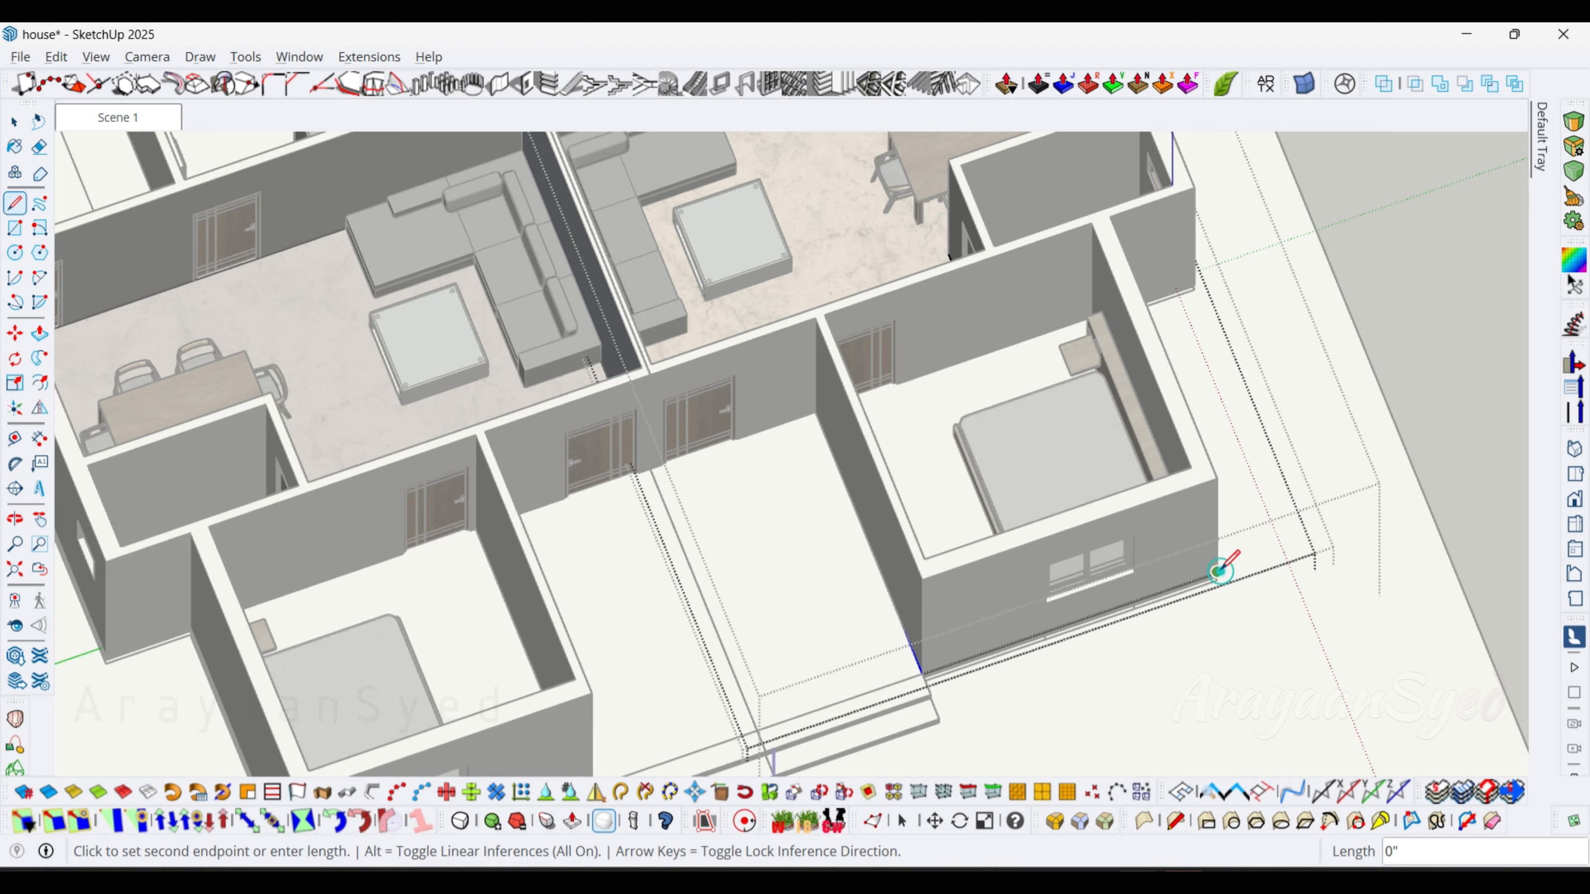
{"action": "left_click", "coordinate": [1217, 571]}
{"action": "left_click", "coordinate": [1110, 300]}
{"action": "key", "text": "space"}
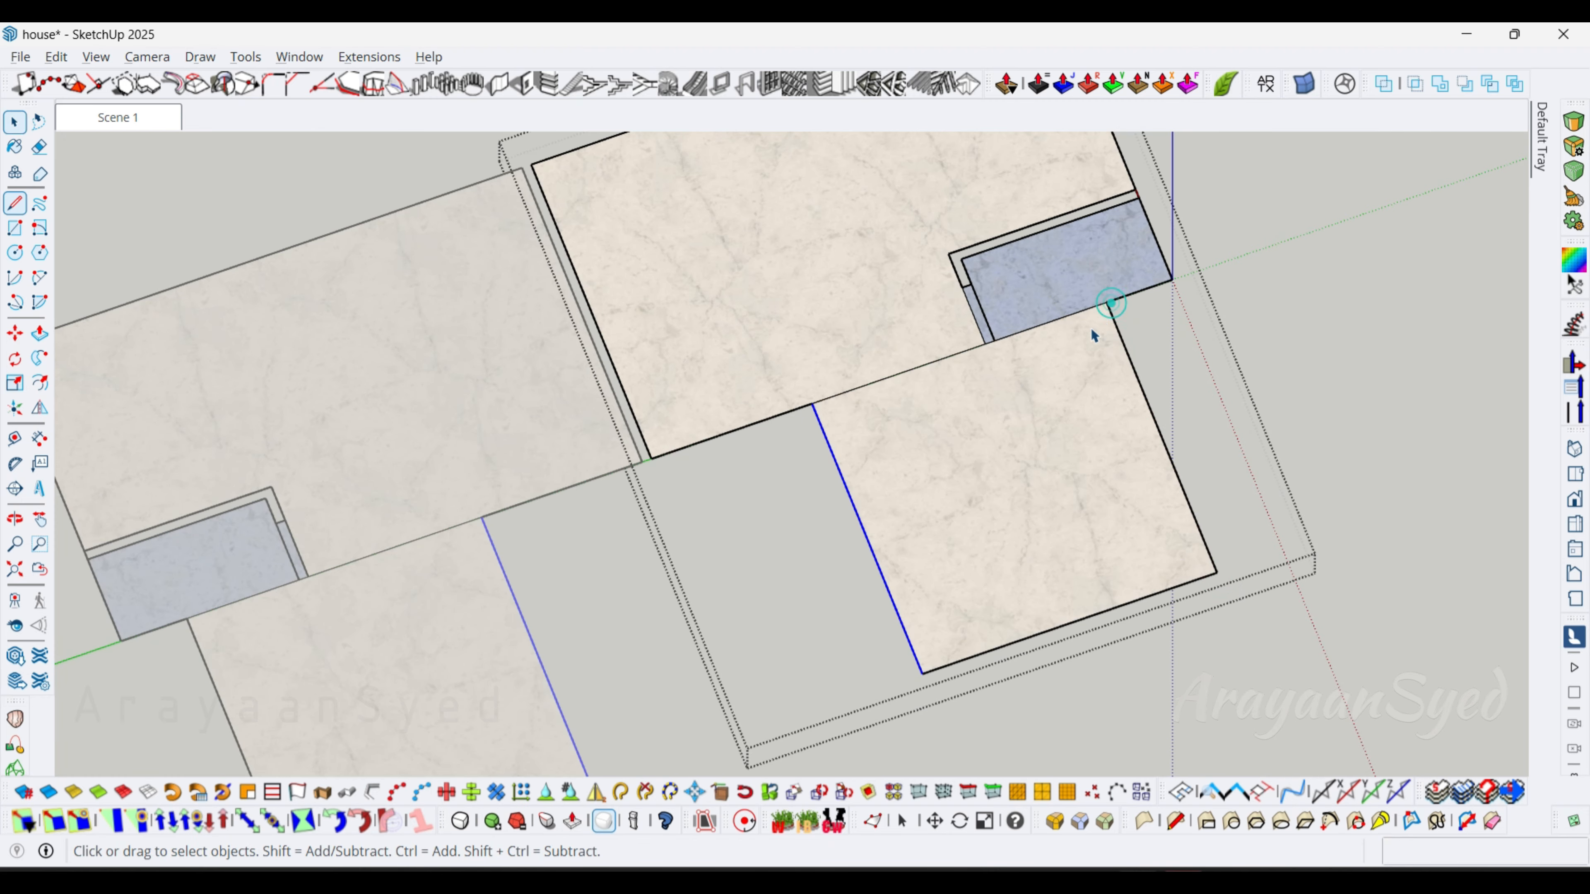
Erase the shared edge between the front bedroom floor and the living-dining floor.
{"action": "middle_click_drag", "start_coordinate": [1100, 319], "coordinate": [1063, 399]}
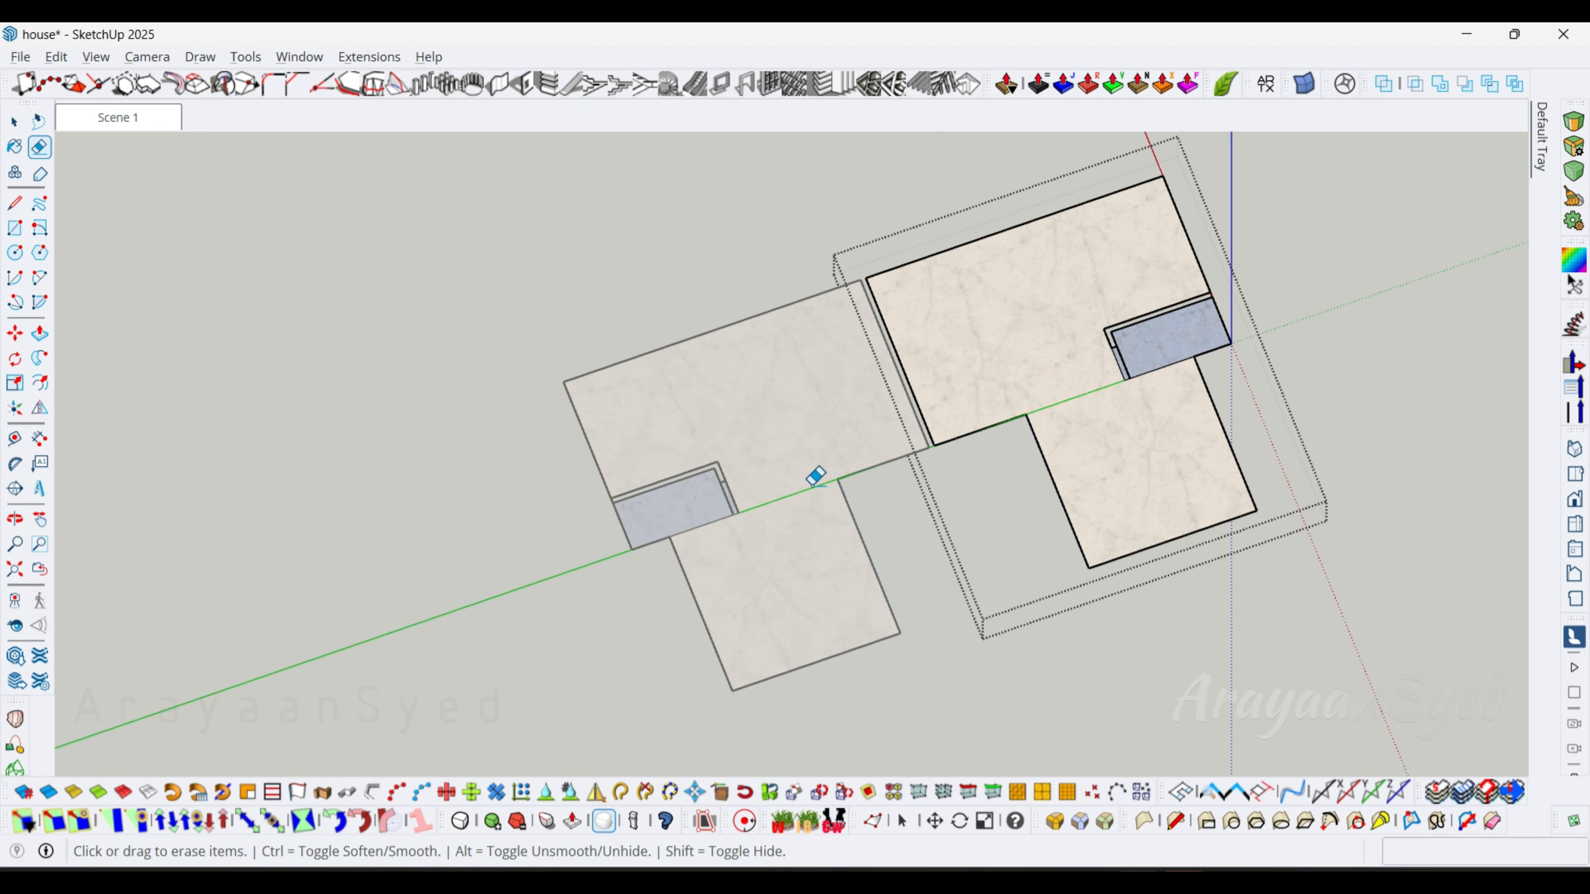
{"action": "key", "text": "space"}
{"action": "mouse_move", "coordinate": [816, 477]}
{"action": "middle_mouse_down"}
{"action": "mouse_move", "coordinate": [578, 451]}
{"action": "mouse_move", "coordinate": [773, 505]}
{"action": "mouse_move", "coordinate": [735, 508]}
{"action": "mouse_move", "coordinate": [836, 534]}
{"action": "mouse_move", "coordinate": [836, 520]}
{"action": "middle_mouse_up"}
{"action": "key", "text": "m"}
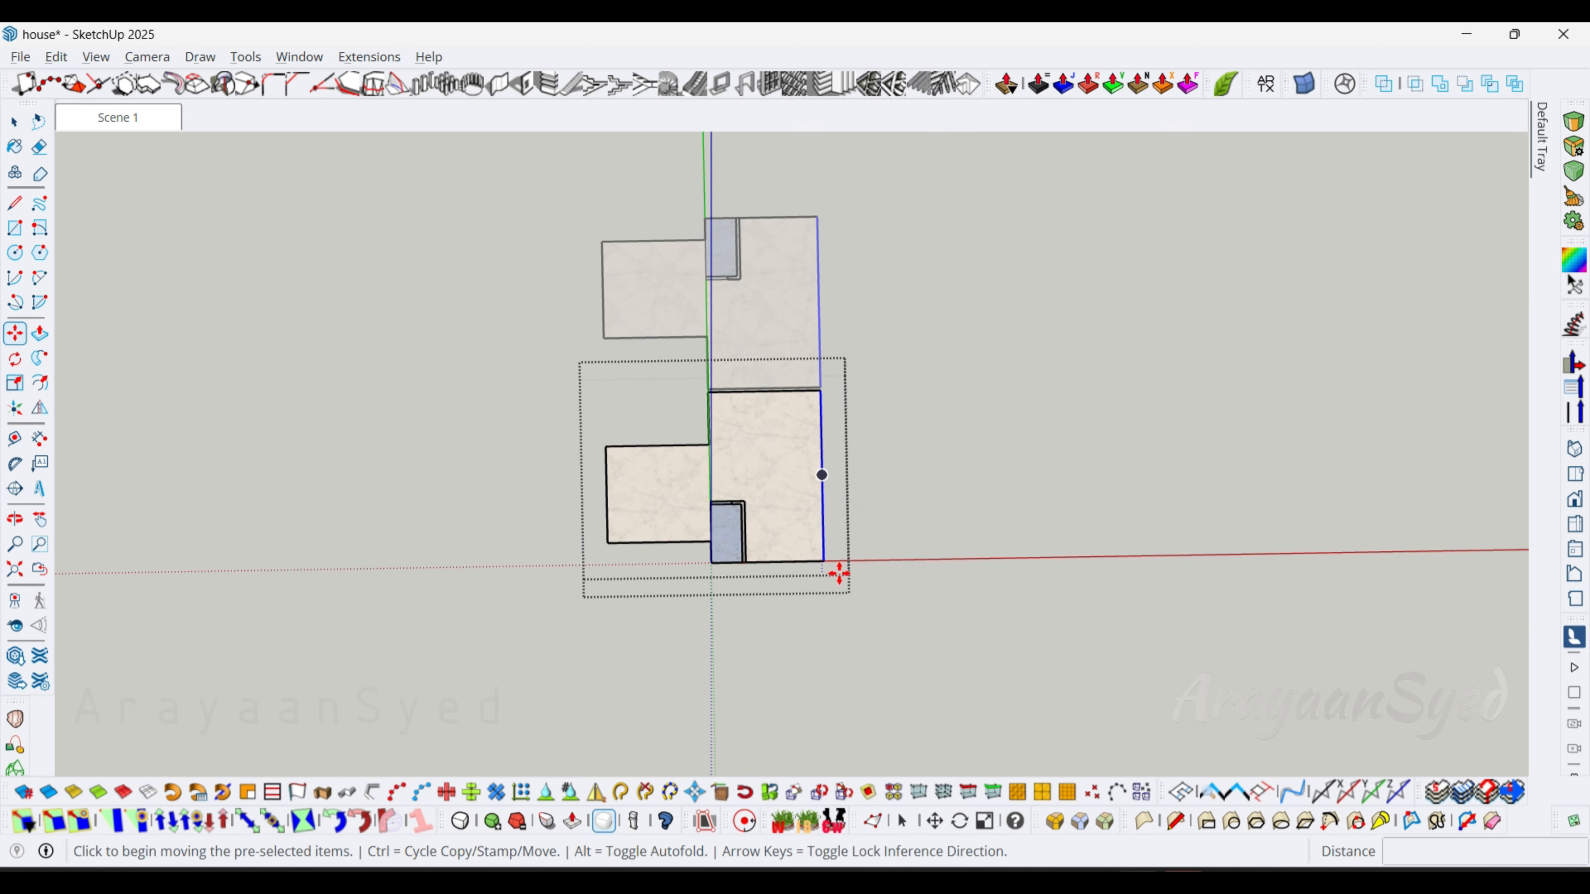
{"action": "key", "text": "ctrl"}
{"action": "left_click", "coordinate": [824, 557]}
{"action": "scroll", "coordinate": [876, 551], "scroll_direction": "up", "scroll_amount": 3}
{"action": "key", "text": "space"}
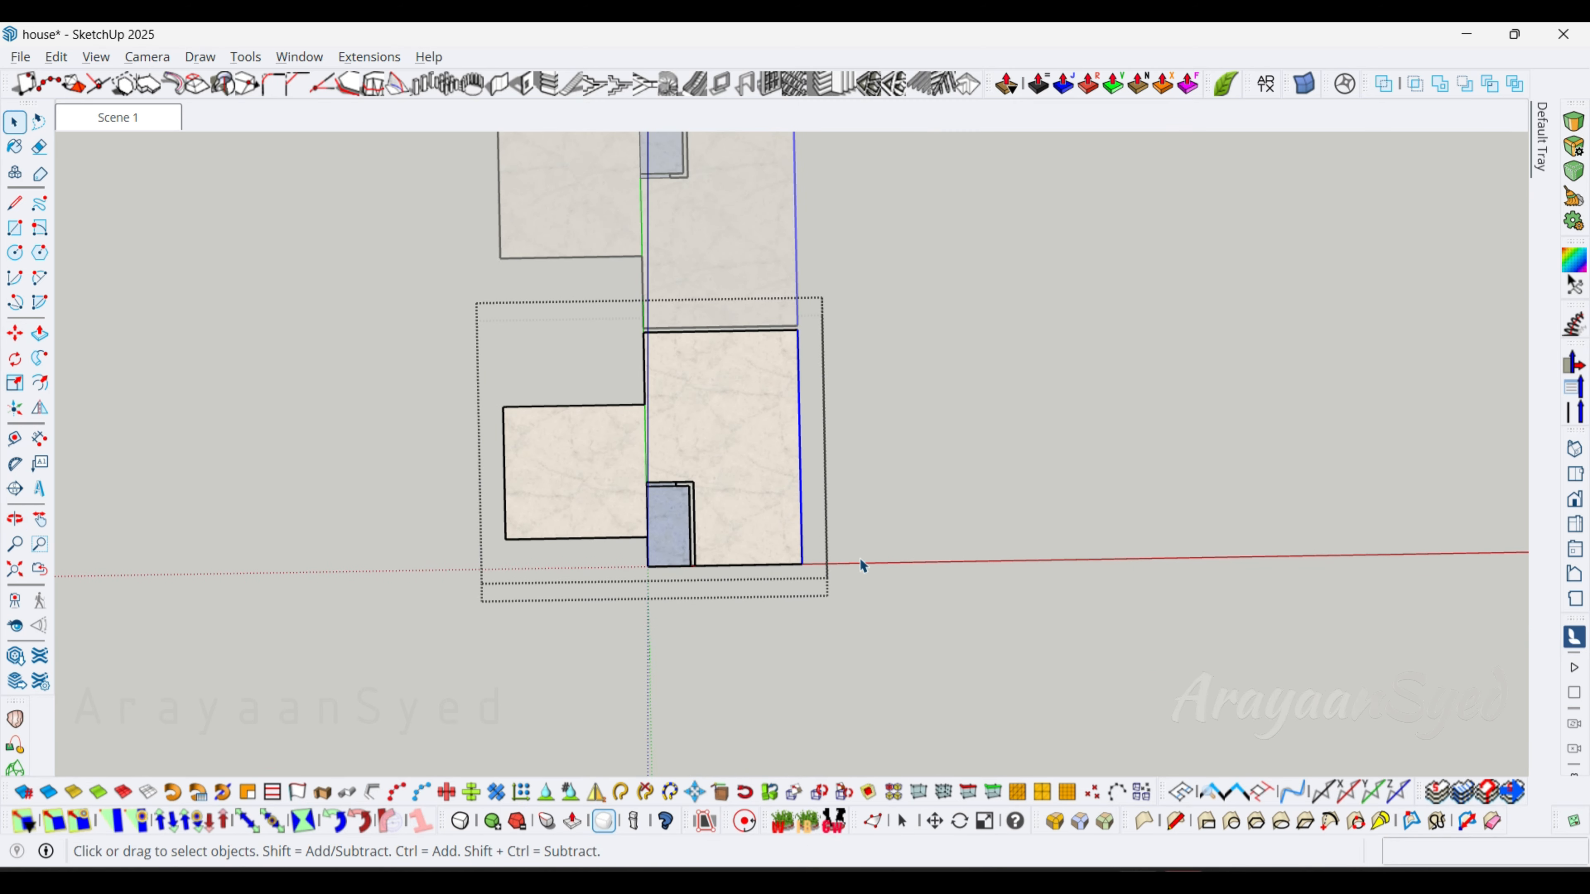
{"action": "middle_click_drag", "start_coordinate": [858, 561], "coordinate": [1217, 341]}
{"action": "scroll", "coordinate": [1157, 276], "scroll_direction": "up", "scroll_amount": 3}
{"action": "scroll", "coordinate": [1217, 341], "scroll_direction": "down", "scroll_amount": 6}
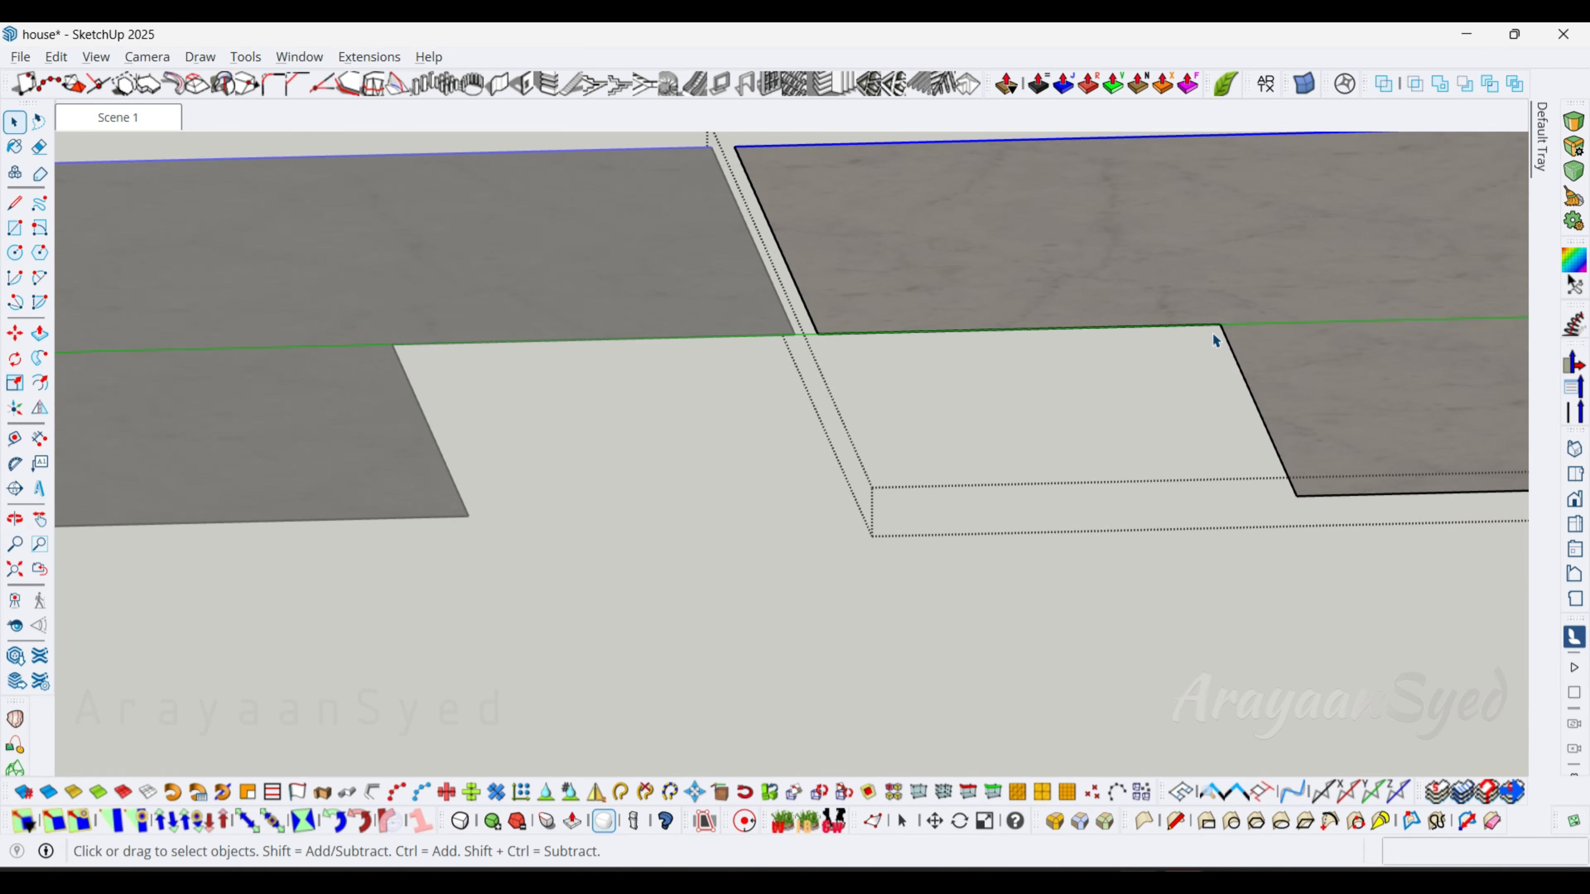
{"action": "middle_click_drag", "start_coordinate": [976, 426], "coordinate": [950, 650]}
{"action": "key", "text": "m"}
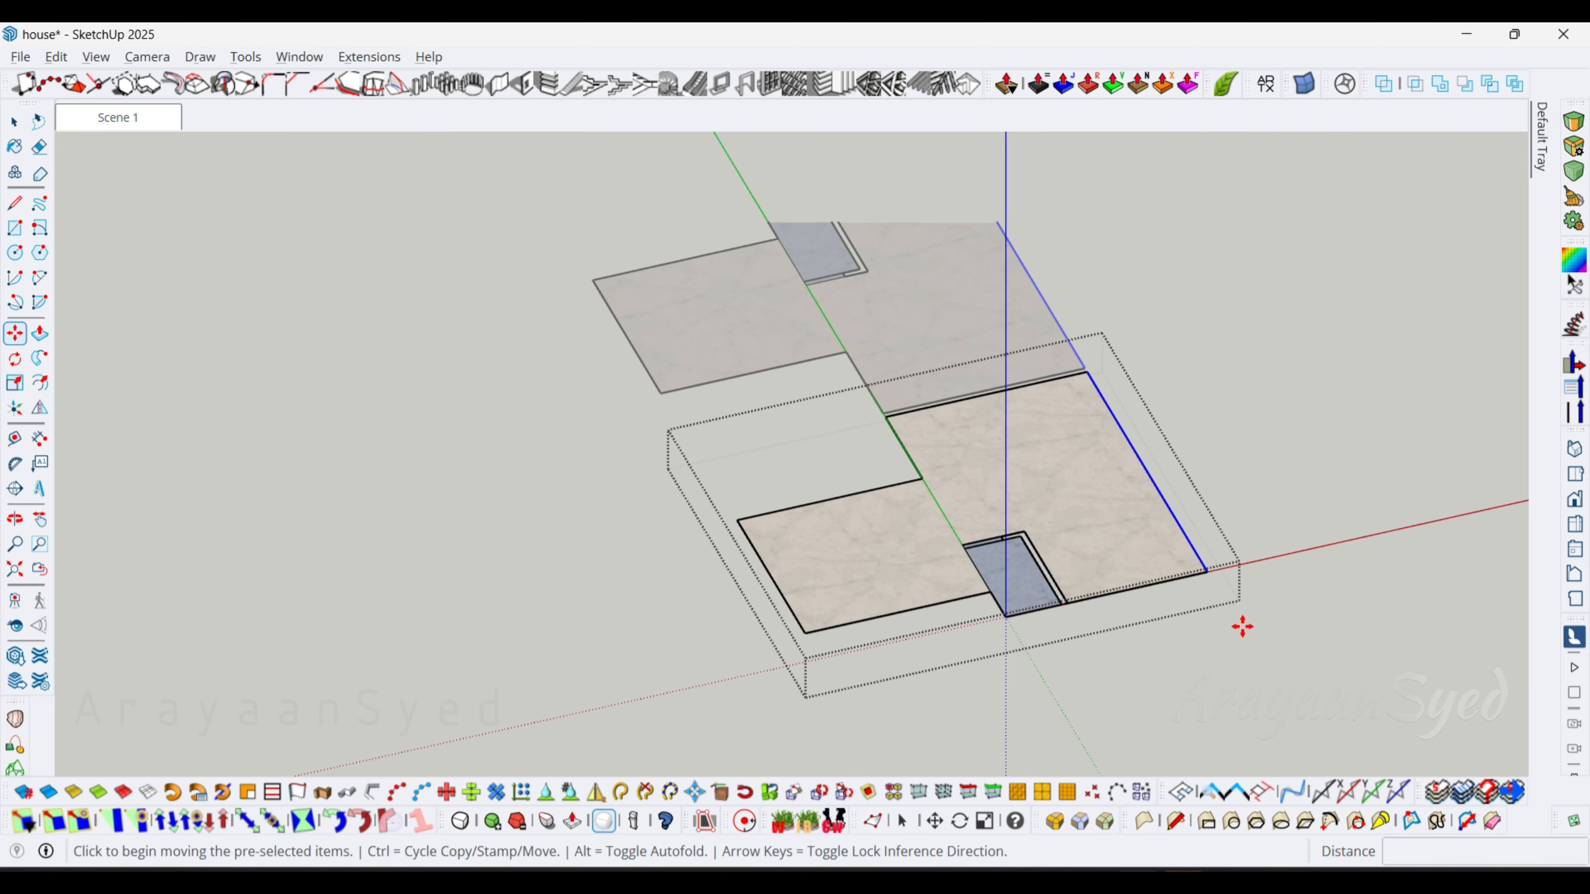
{"action": "left_click", "coordinate": [1210, 573]}
{"action": "middle_click_drag", "start_coordinate": [1250, 554], "coordinate": [948, 583]}
{"action": "left_click", "coordinate": [1205, 606]}
{"action": "key", "text": "space"}
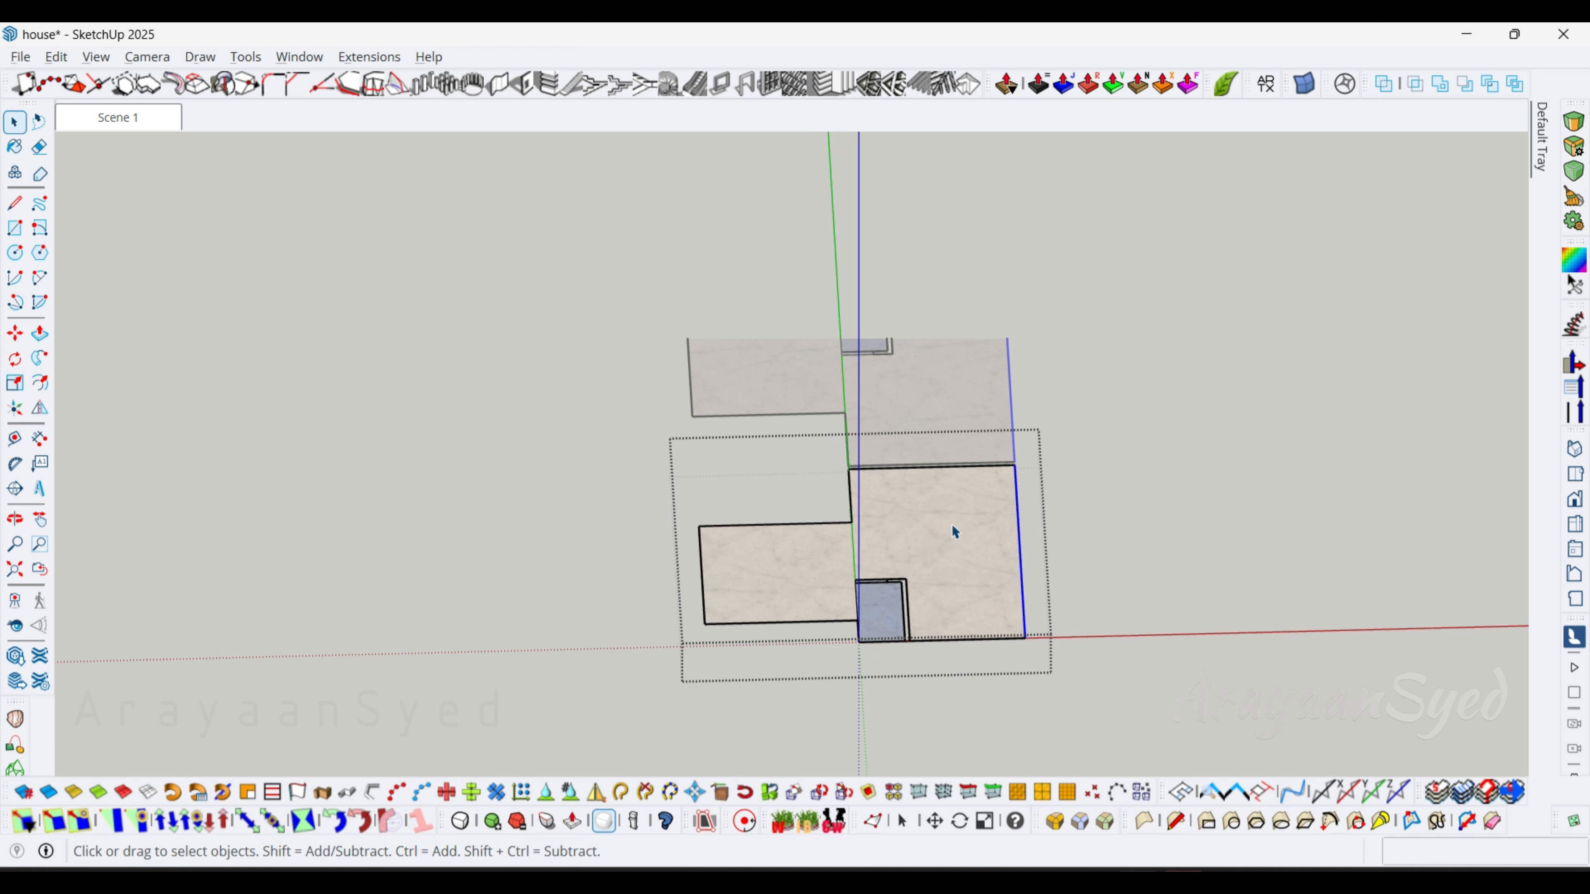
Try deleting the connected marble floor surface, and undo the deletion.
{"action": "middle_click_drag", "start_coordinate": [1005, 503], "coordinate": [950, 529]}
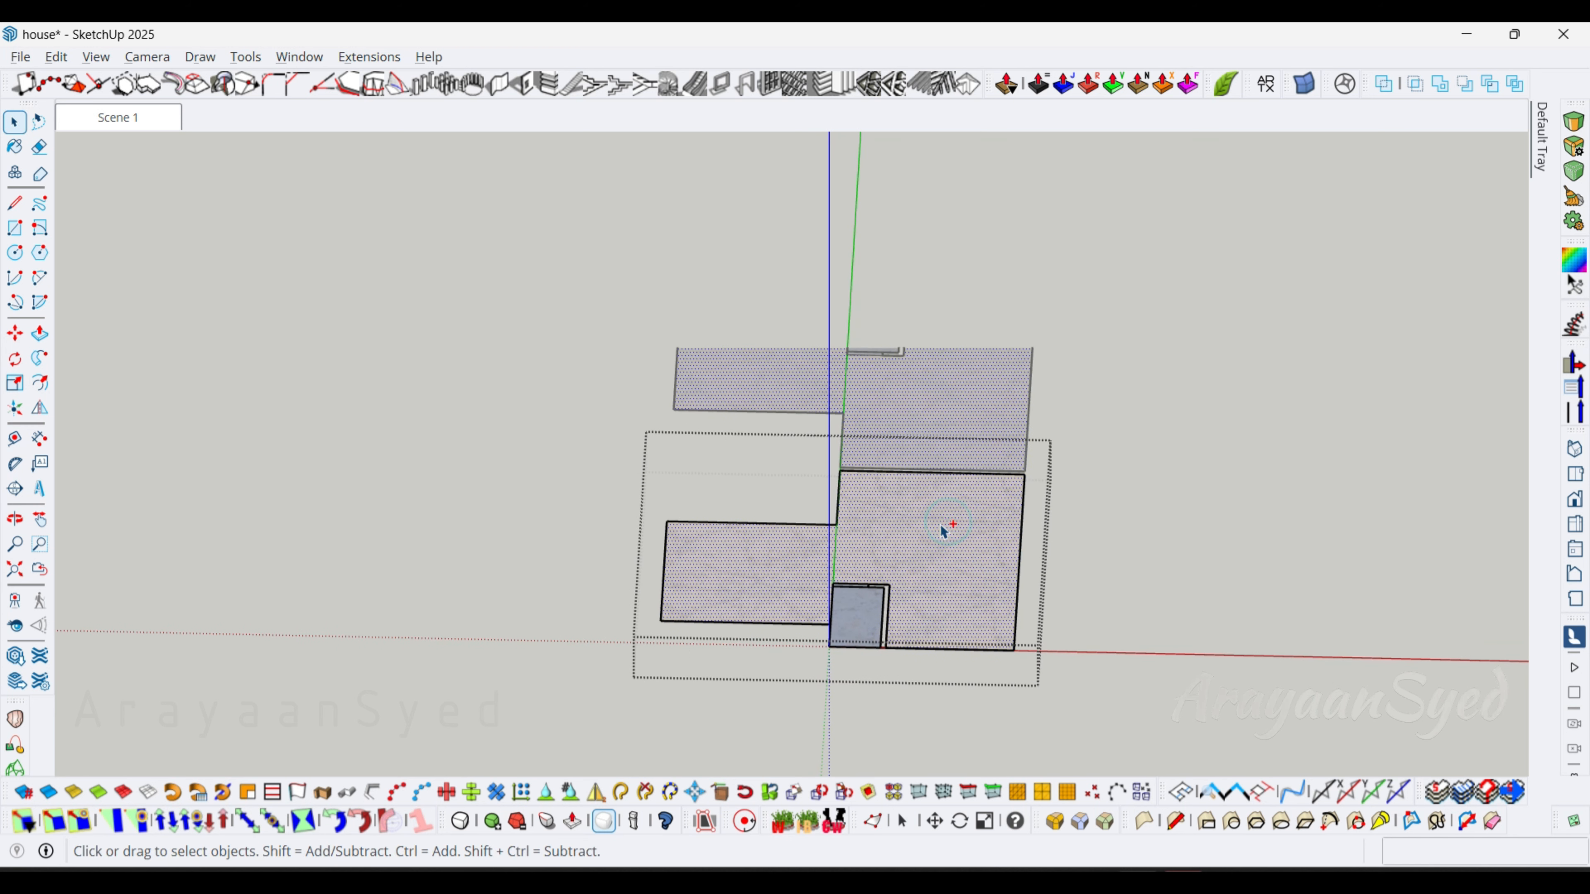
{"action": "left_click", "coordinate": [874, 619]}
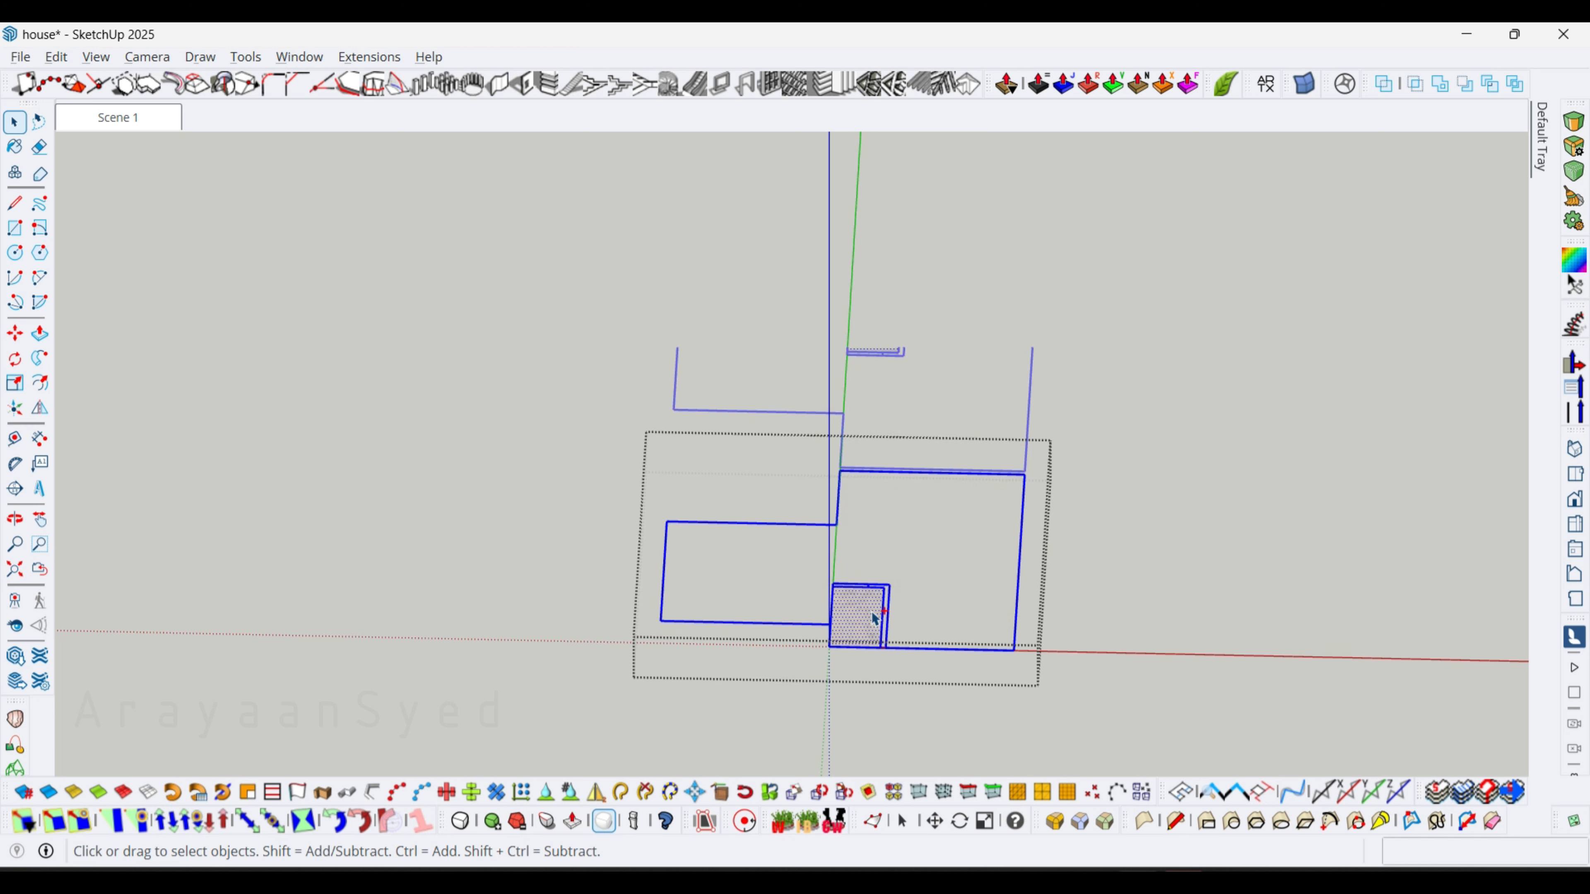
{"action": "key", "text": "Delete"}
{"action": "key", "text": "ctrl+z"}
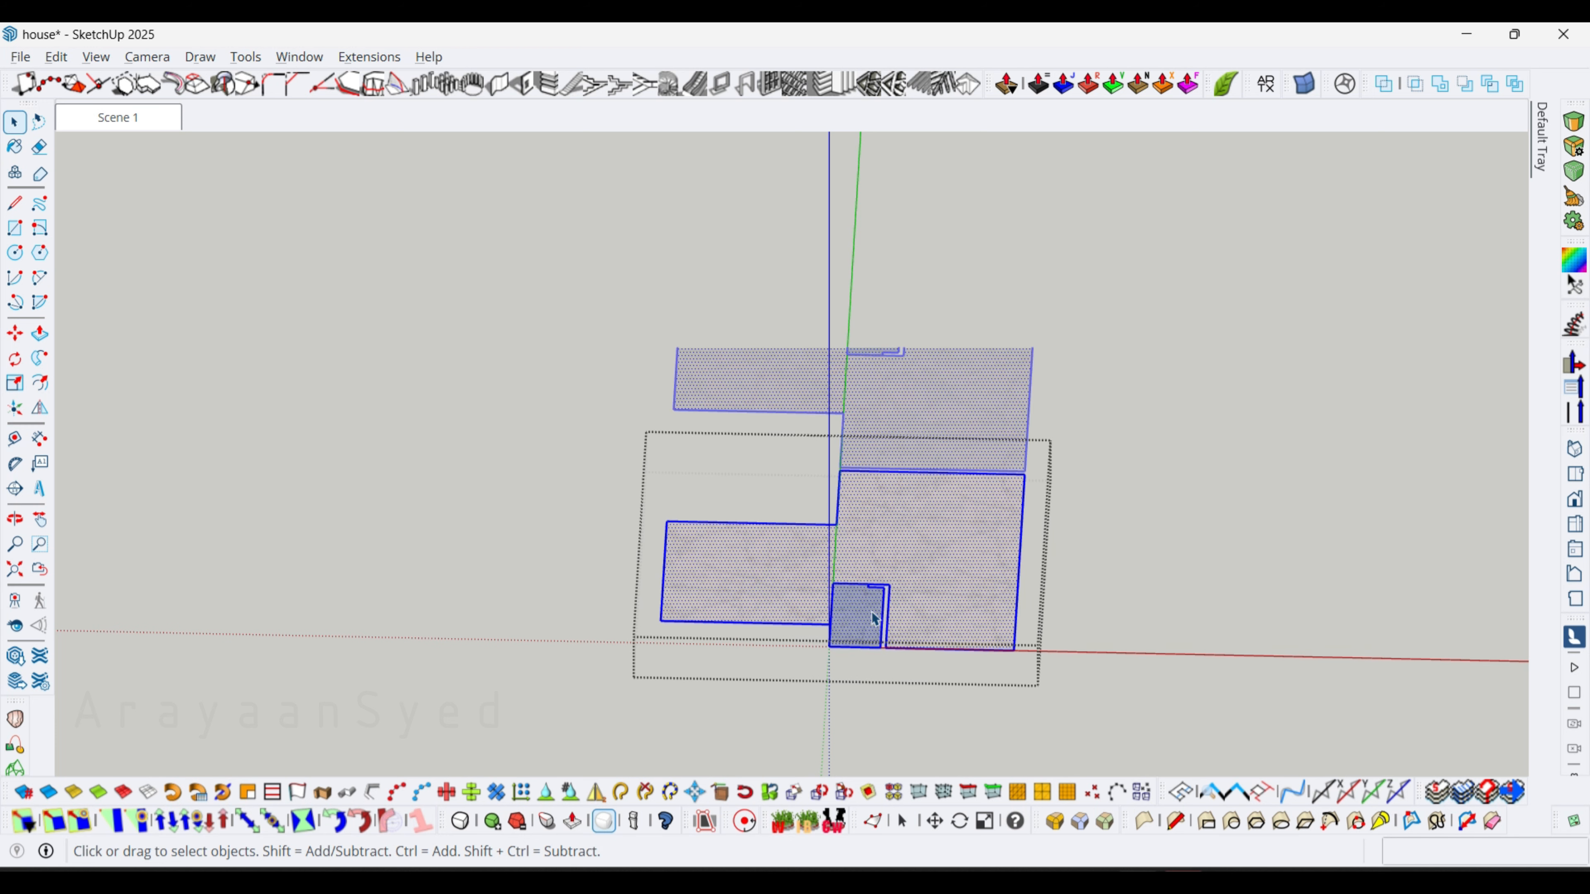
Move the living-dining floor's outer side edge 175" to the house's far outer wall, extending the marble under the adjoining rooms.
{"action": "middle_click_drag", "start_coordinate": [874, 619], "coordinate": [1000, 555]}
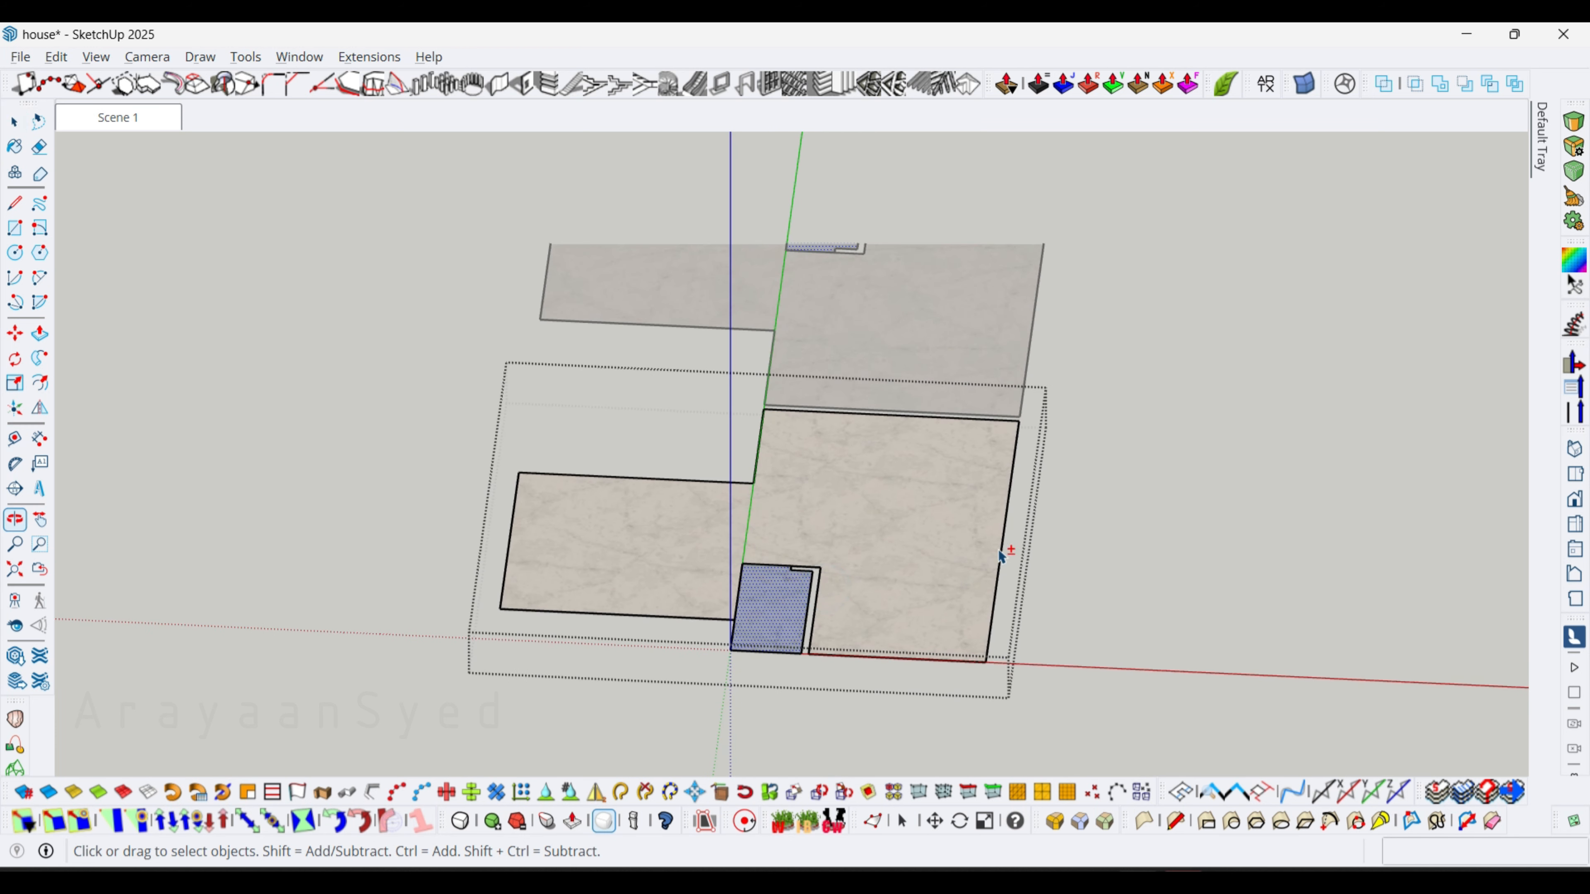
{"action": "key", "text": "m"}
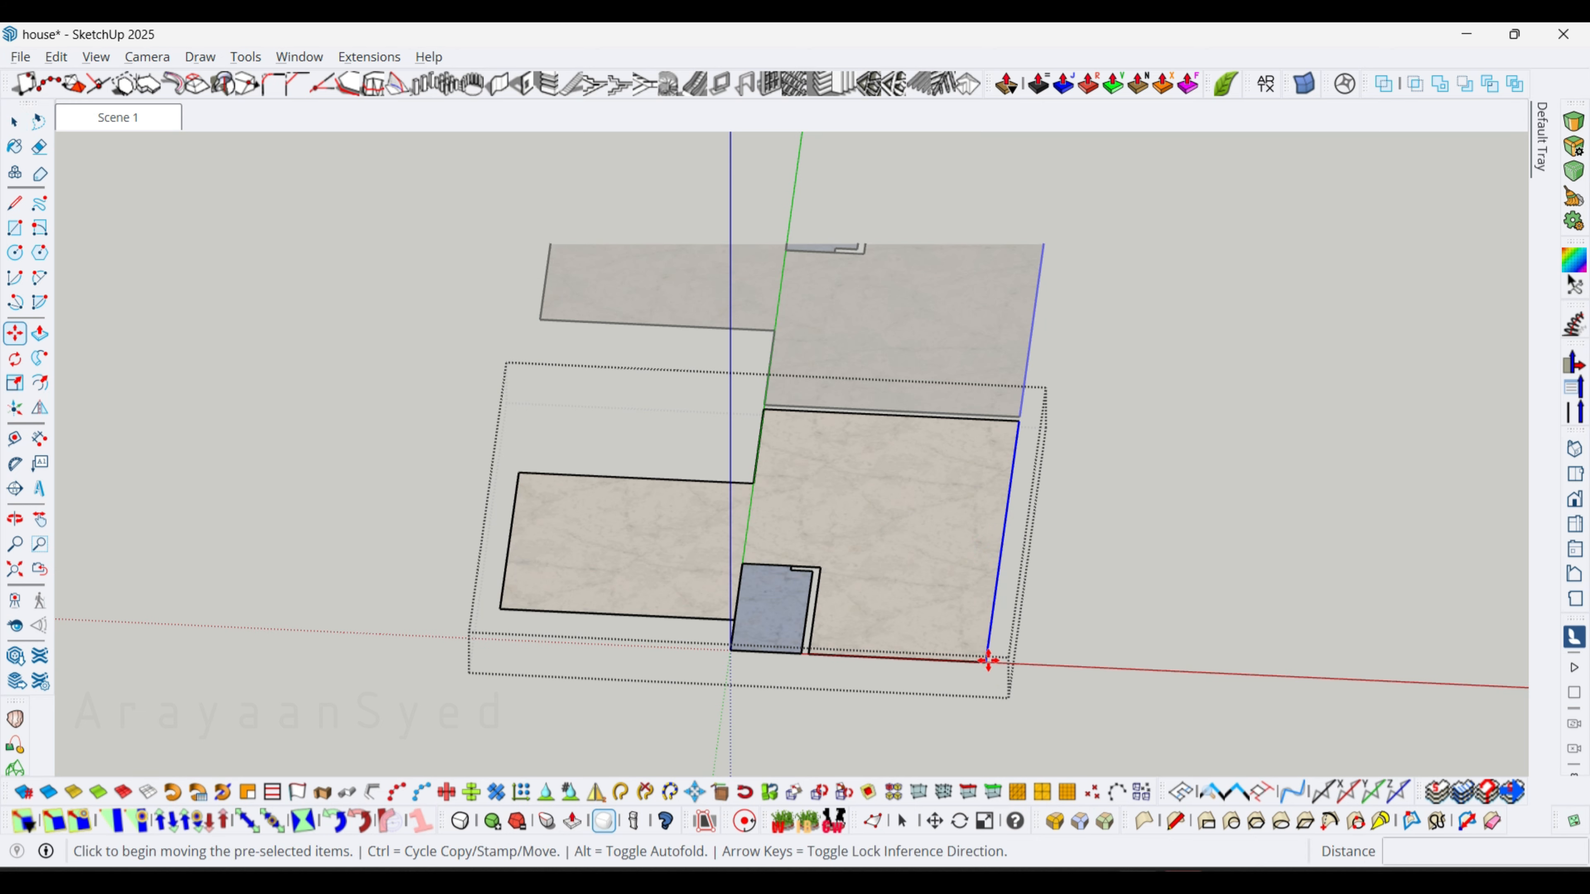
{"action": "left_click", "coordinate": [989, 657]}
{"action": "middle_click_drag", "start_coordinate": [1036, 654], "coordinate": [1012, 651]}
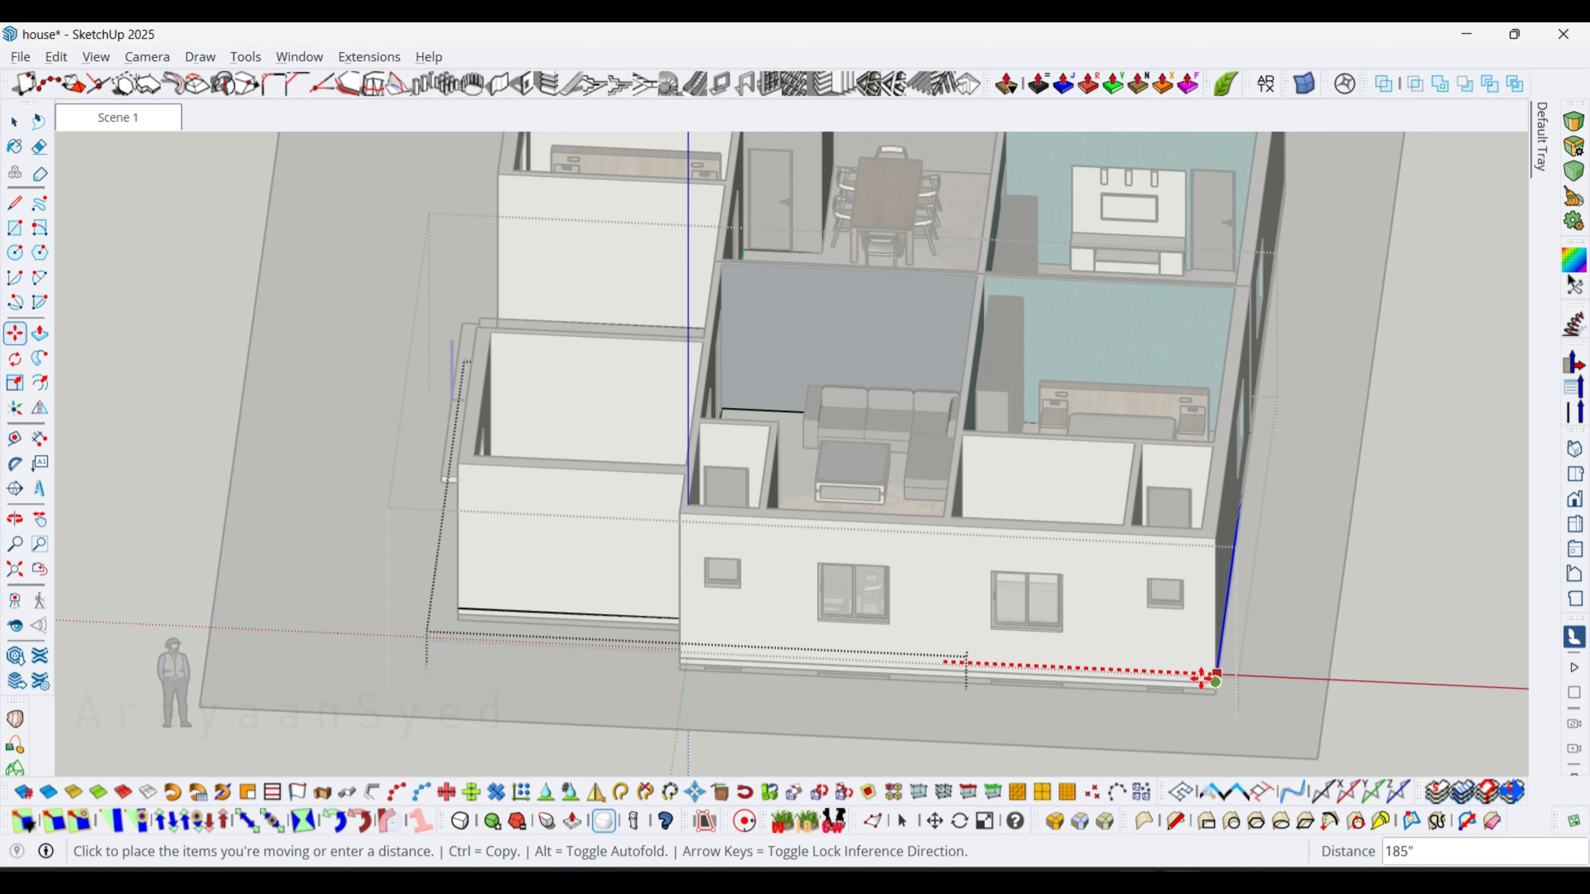
{"action": "scroll", "coordinate": [1204, 670], "scroll_direction": "up", "scroll_amount": 2}
{"action": "left_click", "coordinate": [1206, 468]}
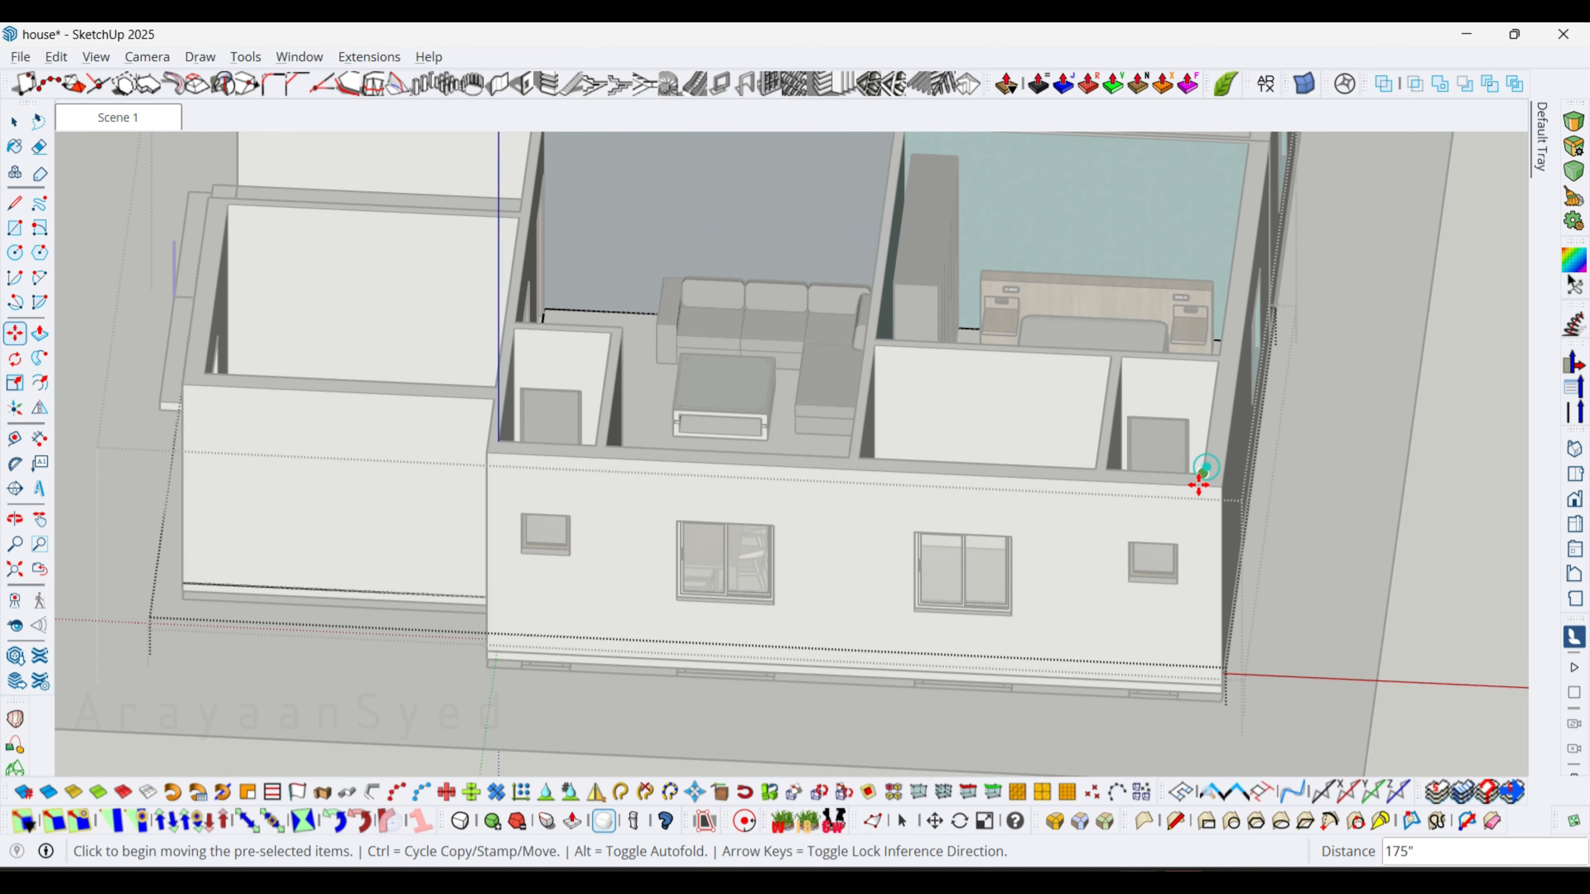
Examine the extended marble floor with the rest of the house hidden, and close the floor group.
{"action": "key", "text": "i"}
{"action": "middle_click_drag", "start_coordinate": [1199, 484], "coordinate": [631, 589]}
{"action": "key", "text": "space"}
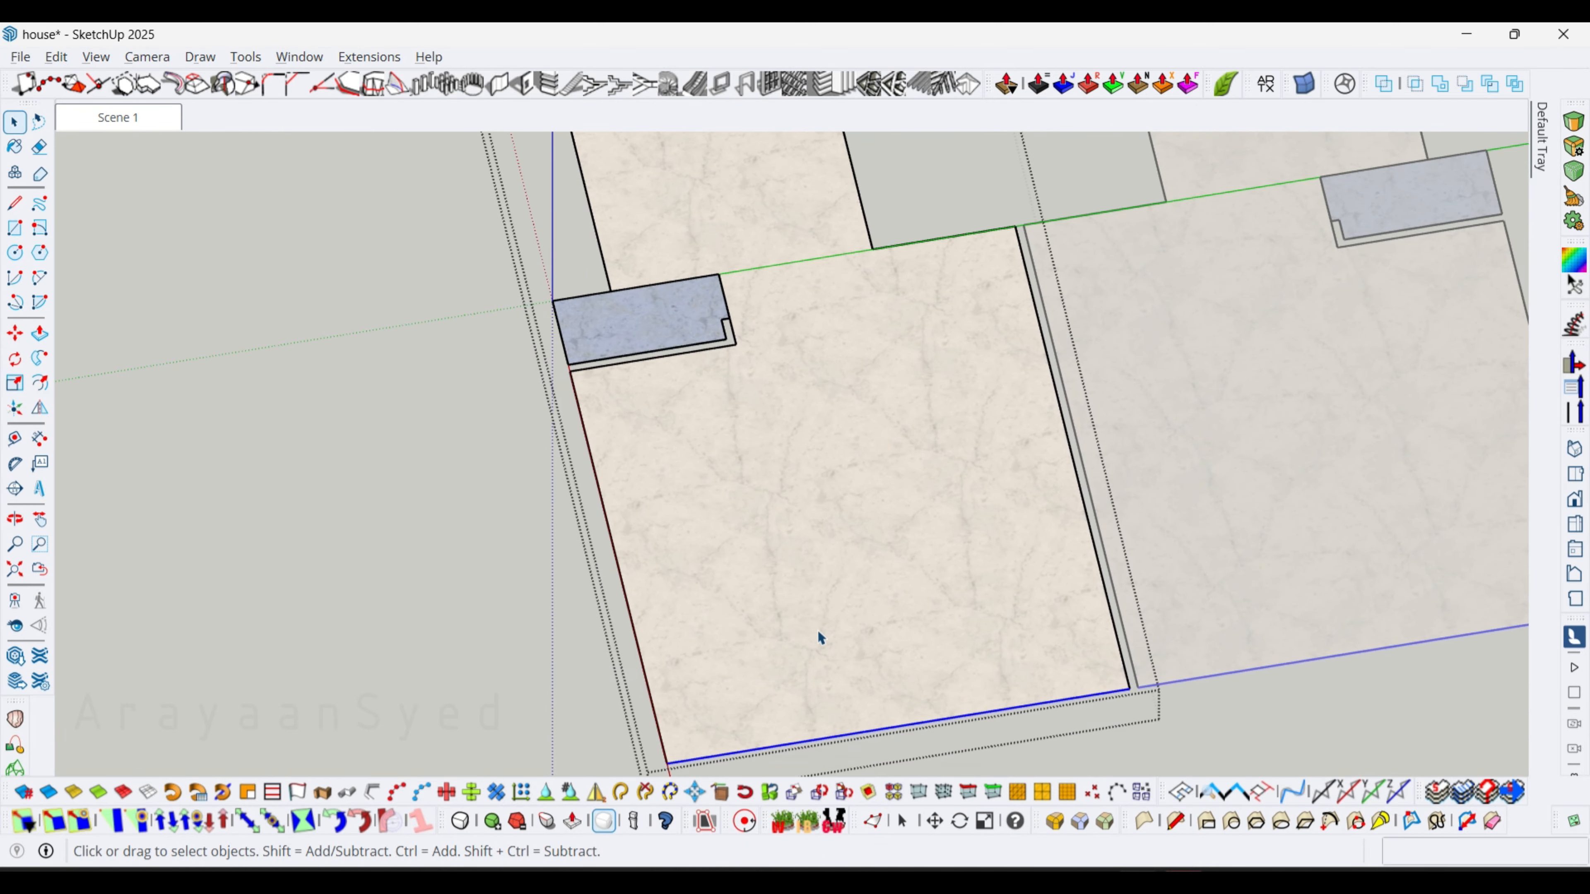
{"action": "scroll", "coordinate": [819, 633], "scroll_direction": "down", "scroll_amount": 2}
{"action": "mouse_move", "coordinate": [863, 605]}
{"action": "middle_mouse_down"}
{"action": "mouse_move", "coordinate": [808, 575]}
{"action": "mouse_move", "coordinate": [863, 601]}
{"action": "middle_mouse_up"}
{"action": "scroll", "coordinate": [690, 376], "scroll_direction": "up", "scroll_amount": 2}
{"action": "scroll", "coordinate": [682, 269], "scroll_direction": "down", "scroll_amount": 1}
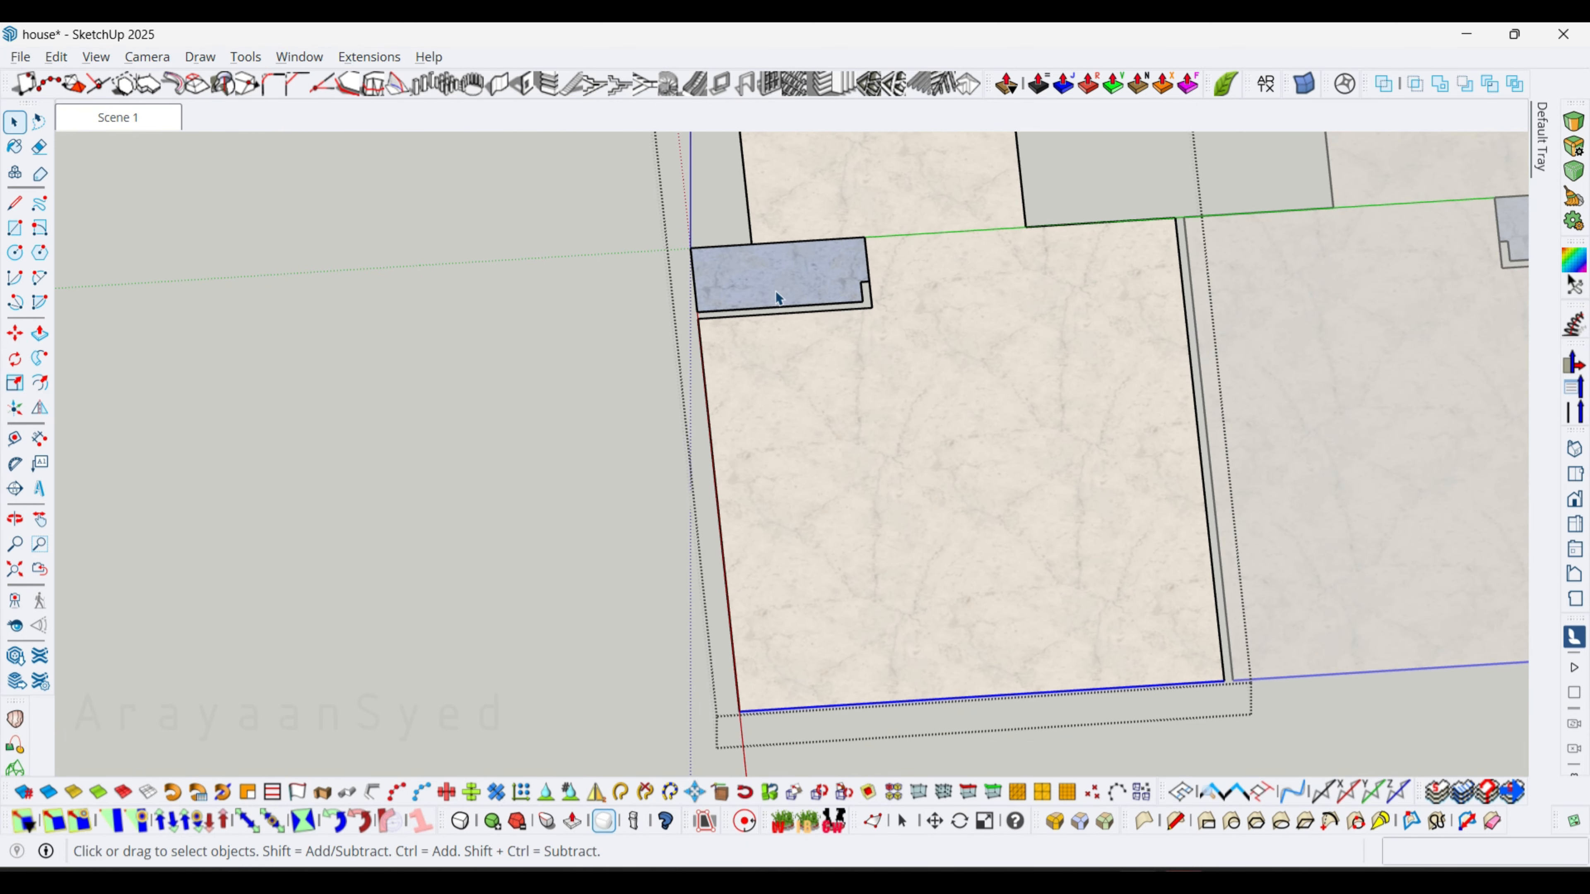
{"action": "scroll", "coordinate": [775, 291], "scroll_direction": "up", "scroll_amount": 3}
{"action": "scroll", "coordinate": [760, 330], "scroll_direction": "down", "scroll_amount": 4}
{"action": "key", "text": "i"}
{"action": "scroll", "coordinate": [757, 329], "scroll_direction": "down", "scroll_amount": 2}
{"action": "key", "text": "i"}
{"action": "scroll", "coordinate": [737, 410], "scroll_direction": "down", "scroll_amount": 3}
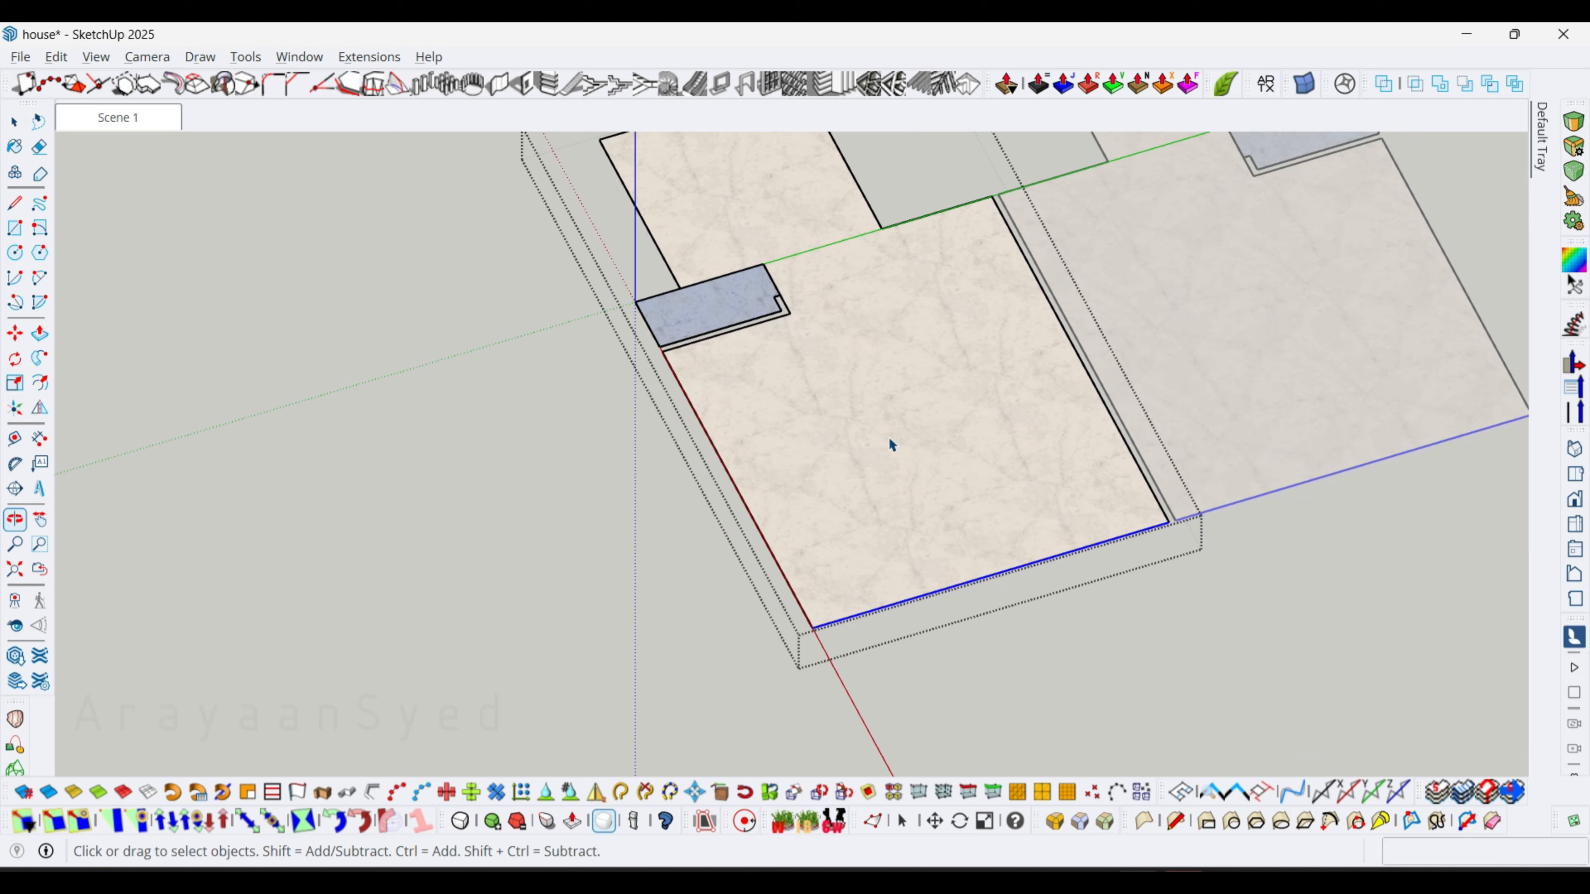
{"action": "middle_click_drag", "start_coordinate": [890, 440], "coordinate": [987, 448]}
{"action": "key", "text": "Escape"}
{"action": "key", "text": "Escape"}
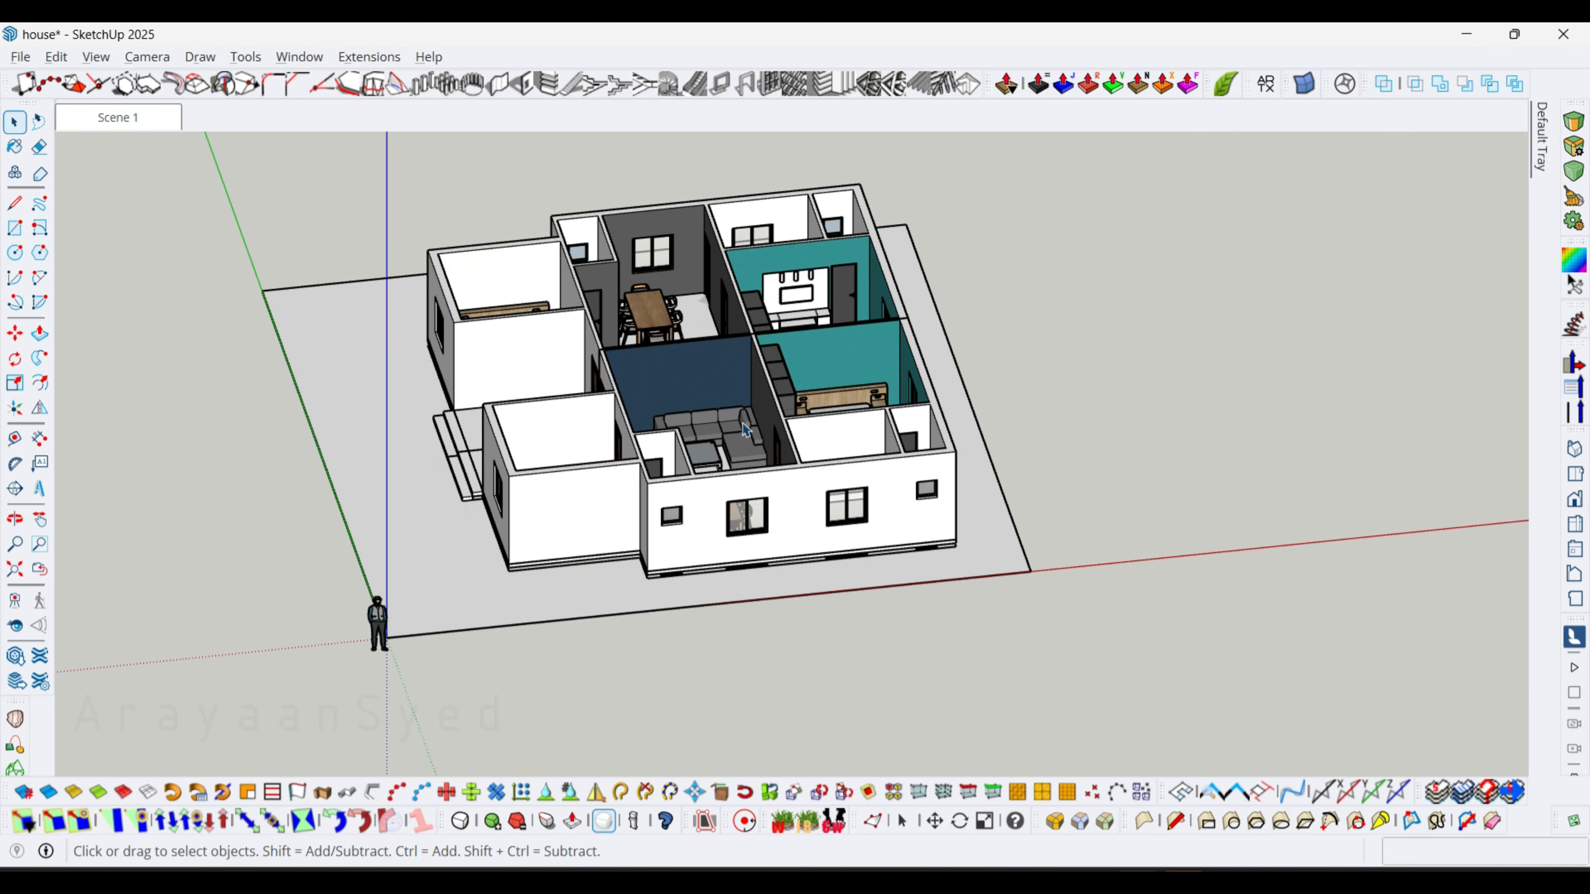
Reopen the marble floor group inside the house and select the large marble floor surface.
{"action": "middle_click_drag", "start_coordinate": [763, 446], "coordinate": [694, 479]}
{"action": "scroll", "coordinate": [694, 478], "scroll_direction": "up", "scroll_amount": 1}
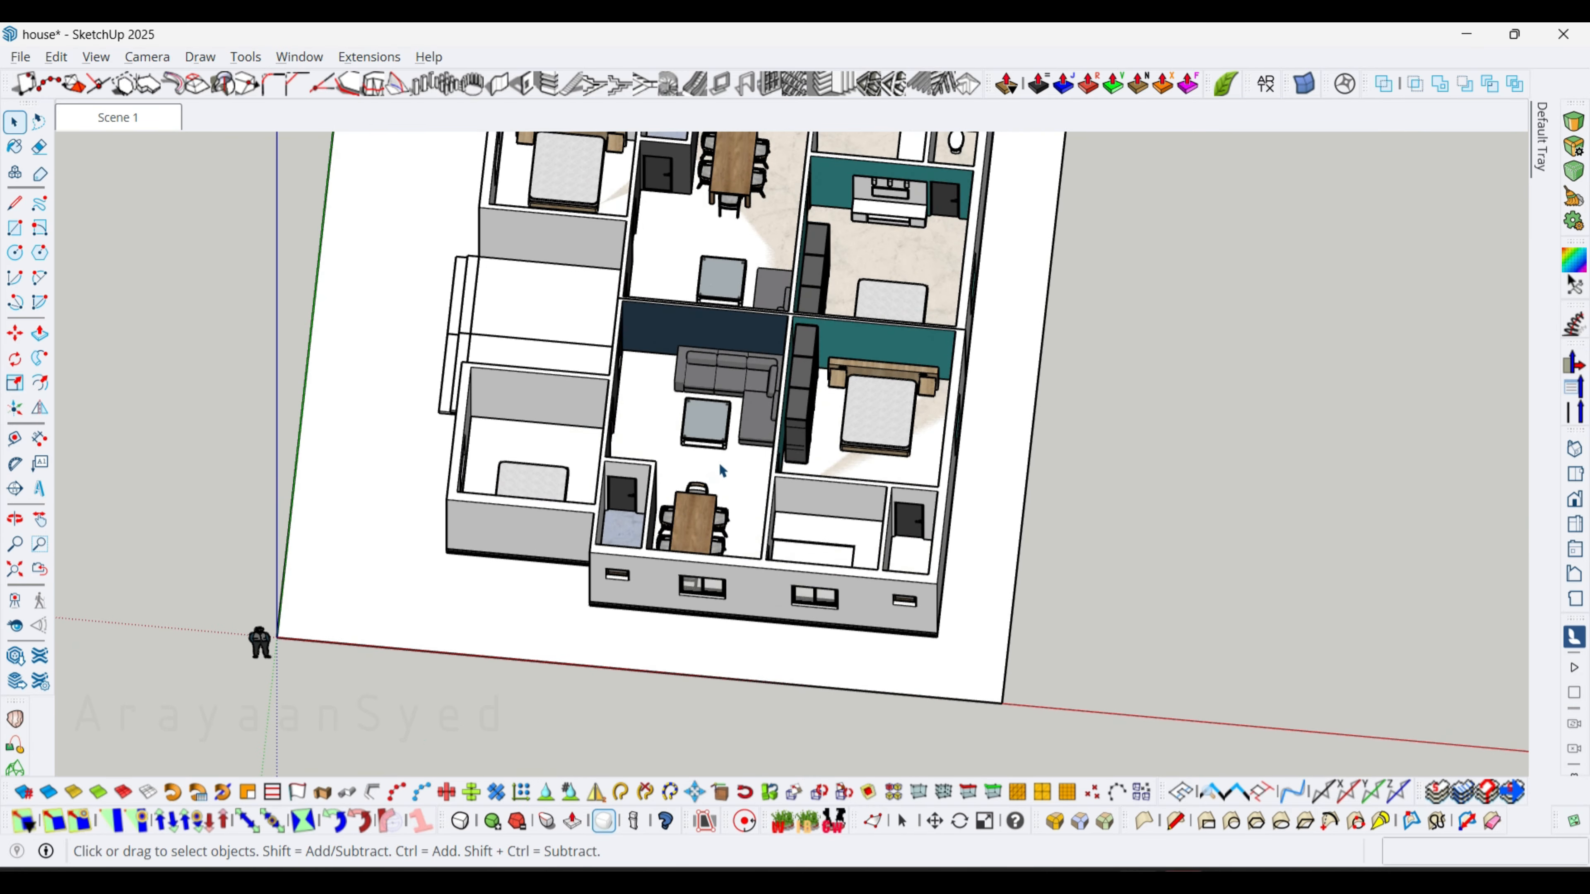
{"action": "double_click", "coordinate": [720, 467]}
{"action": "double_click", "coordinate": [719, 464]}
{"action": "left_click", "coordinate": [719, 464]}
{"action": "middle_click_drag", "start_coordinate": [719, 464], "coordinate": [570, 357]}
{"action": "triple_click", "coordinate": [772, 481]}
{"action": "middle_click_drag", "start_coordinate": [777, 489], "coordinate": [914, 497]}
{"action": "key", "text": "m"}
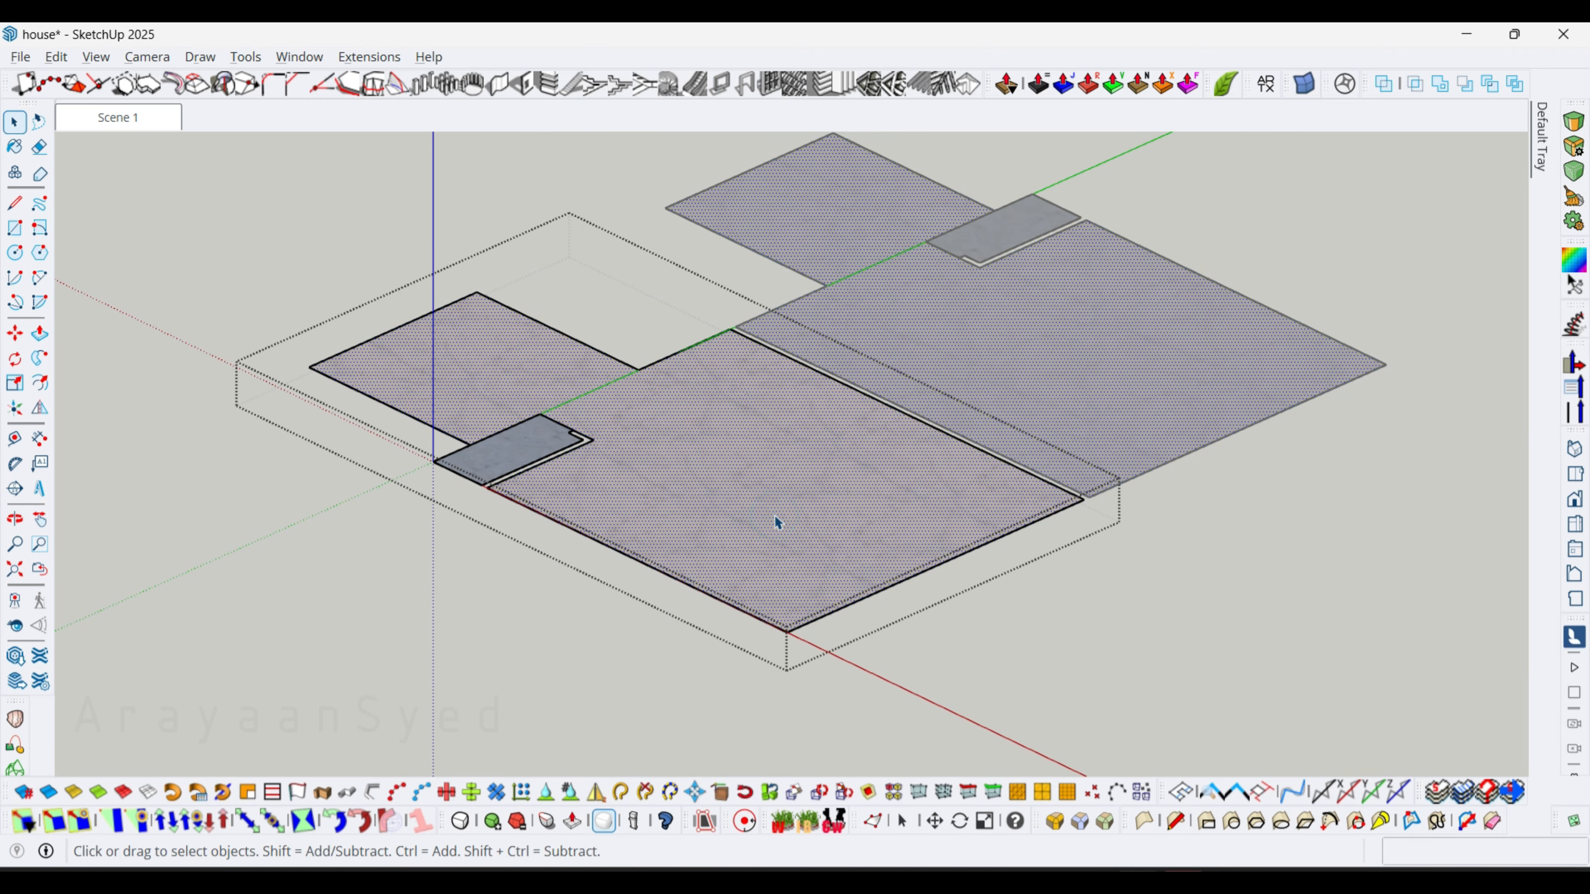
Try to push/pull the large marble floor surface, and undo it.
{"action": "key", "text": "p"}
{"action": "double_click", "coordinate": [775, 515]}
{"action": "key", "text": "ctrl+z"}
Select the large marble floor with its edges and raise it slightly above the white slab.
{"action": "key", "text": "space"}
{"action": "triple_click", "coordinate": [774, 546]}
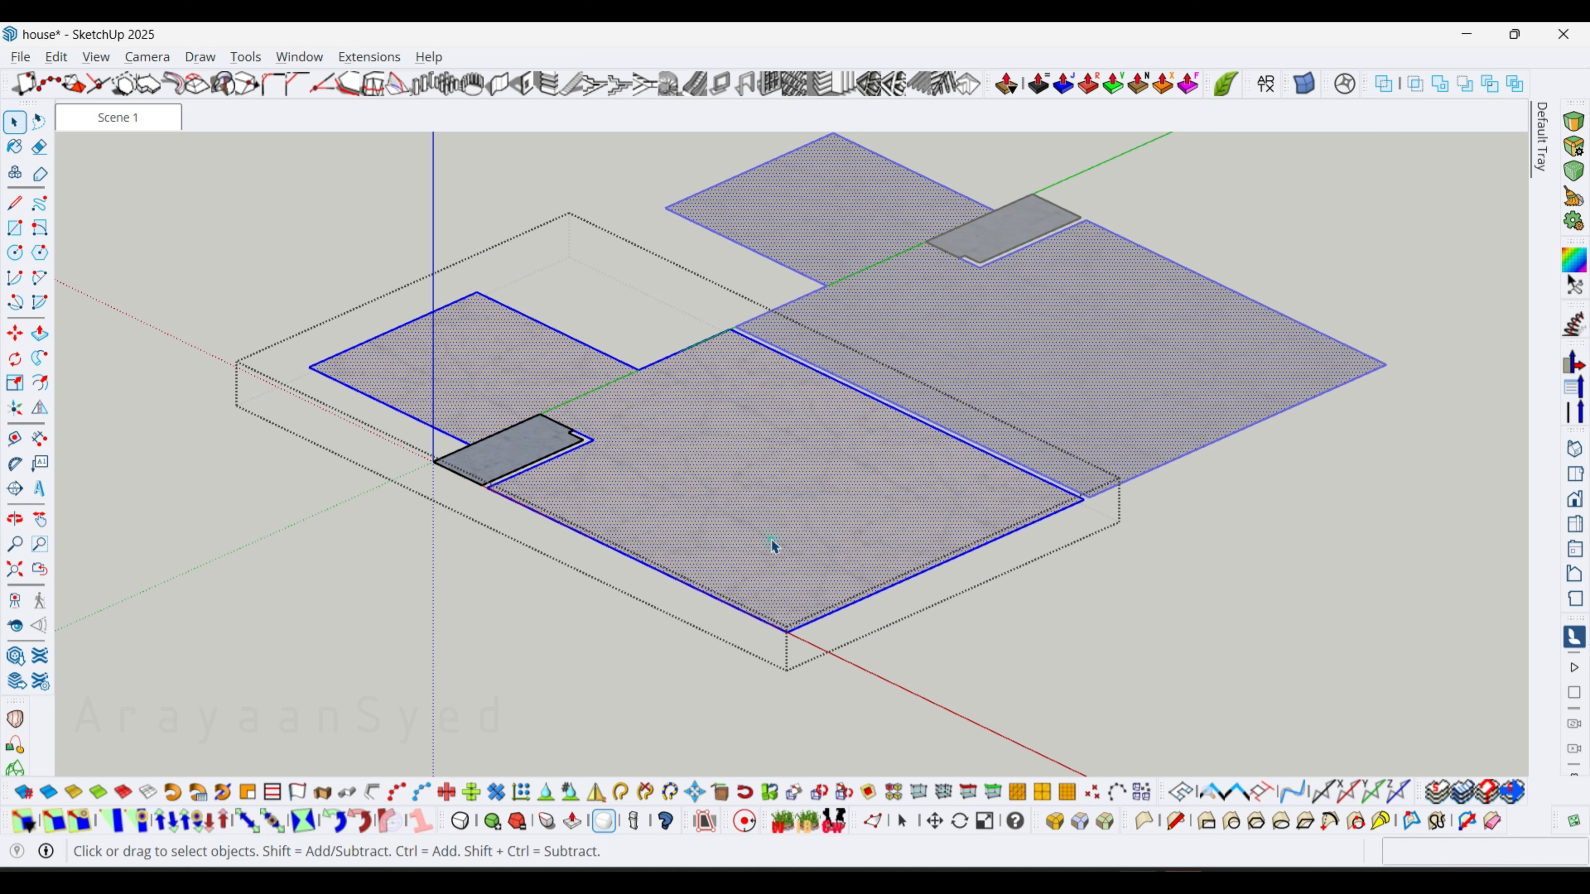
{"action": "key", "text": "m"}
{"action": "scroll", "coordinate": [1059, 518], "scroll_direction": "up", "scroll_amount": 2}
{"action": "left_click", "coordinate": [1089, 495]}
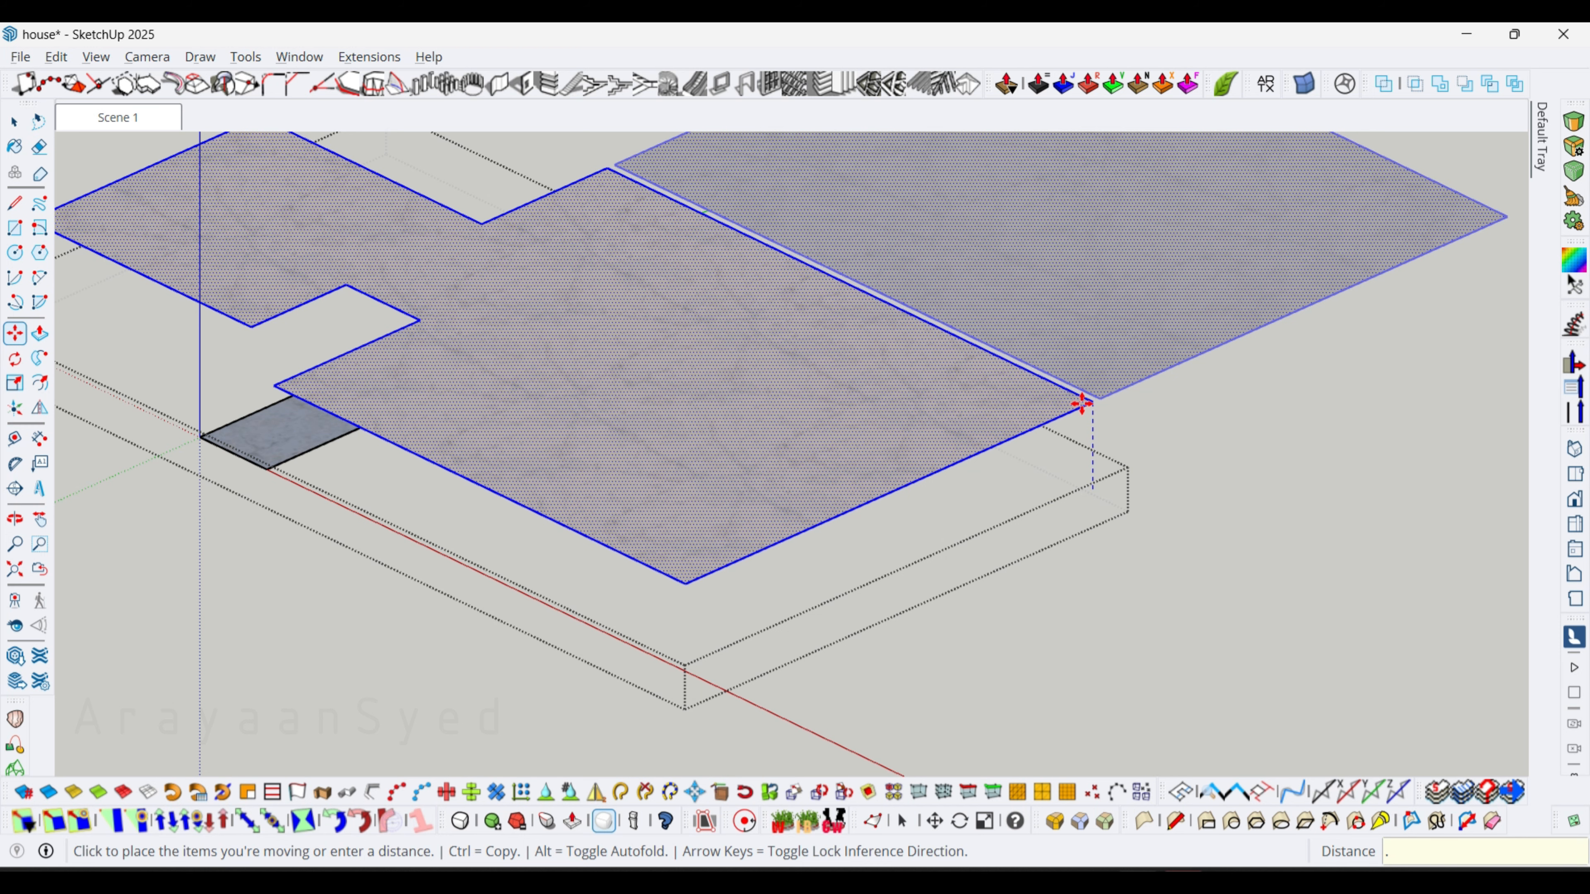
{"action": "key", "text": "Return"}
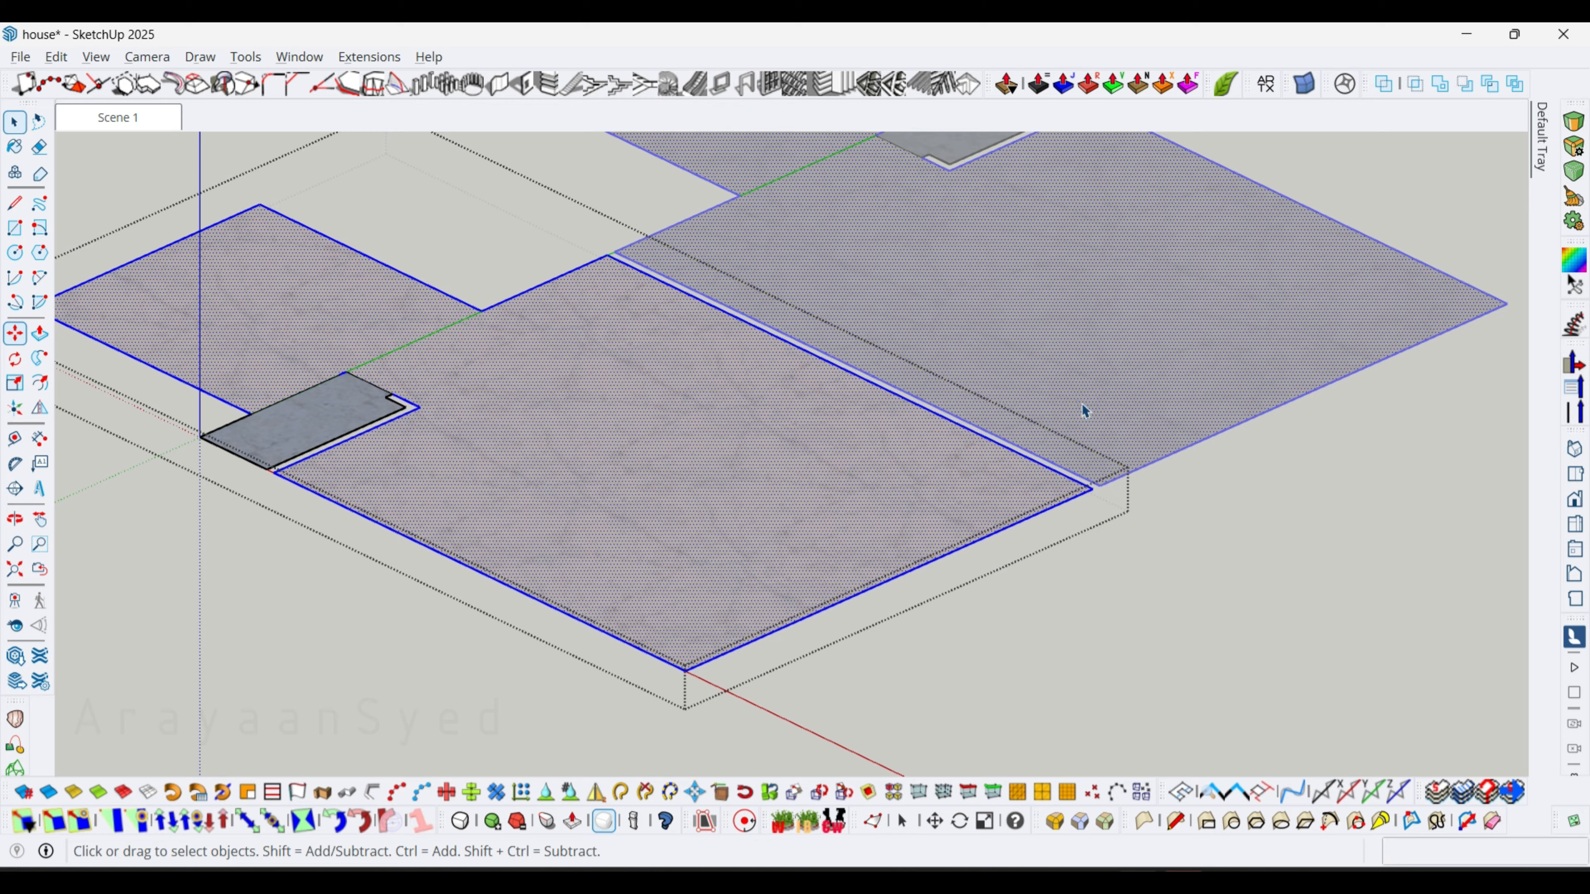
Examine the raised marble floor around the bathroom and the neighbouring rooms.
{"action": "scroll", "coordinate": [1084, 410], "scroll_direction": "down", "scroll_amount": 10}
{"action": "middle_click_drag", "start_coordinate": [616, 519], "coordinate": [588, 745]}
{"action": "scroll", "coordinate": [335, 431], "scroll_direction": "up", "scroll_amount": 4}
{"action": "middle_click_drag", "start_coordinate": [375, 464], "coordinate": [438, 533]}
{"action": "double_click", "coordinate": [583, 254]}
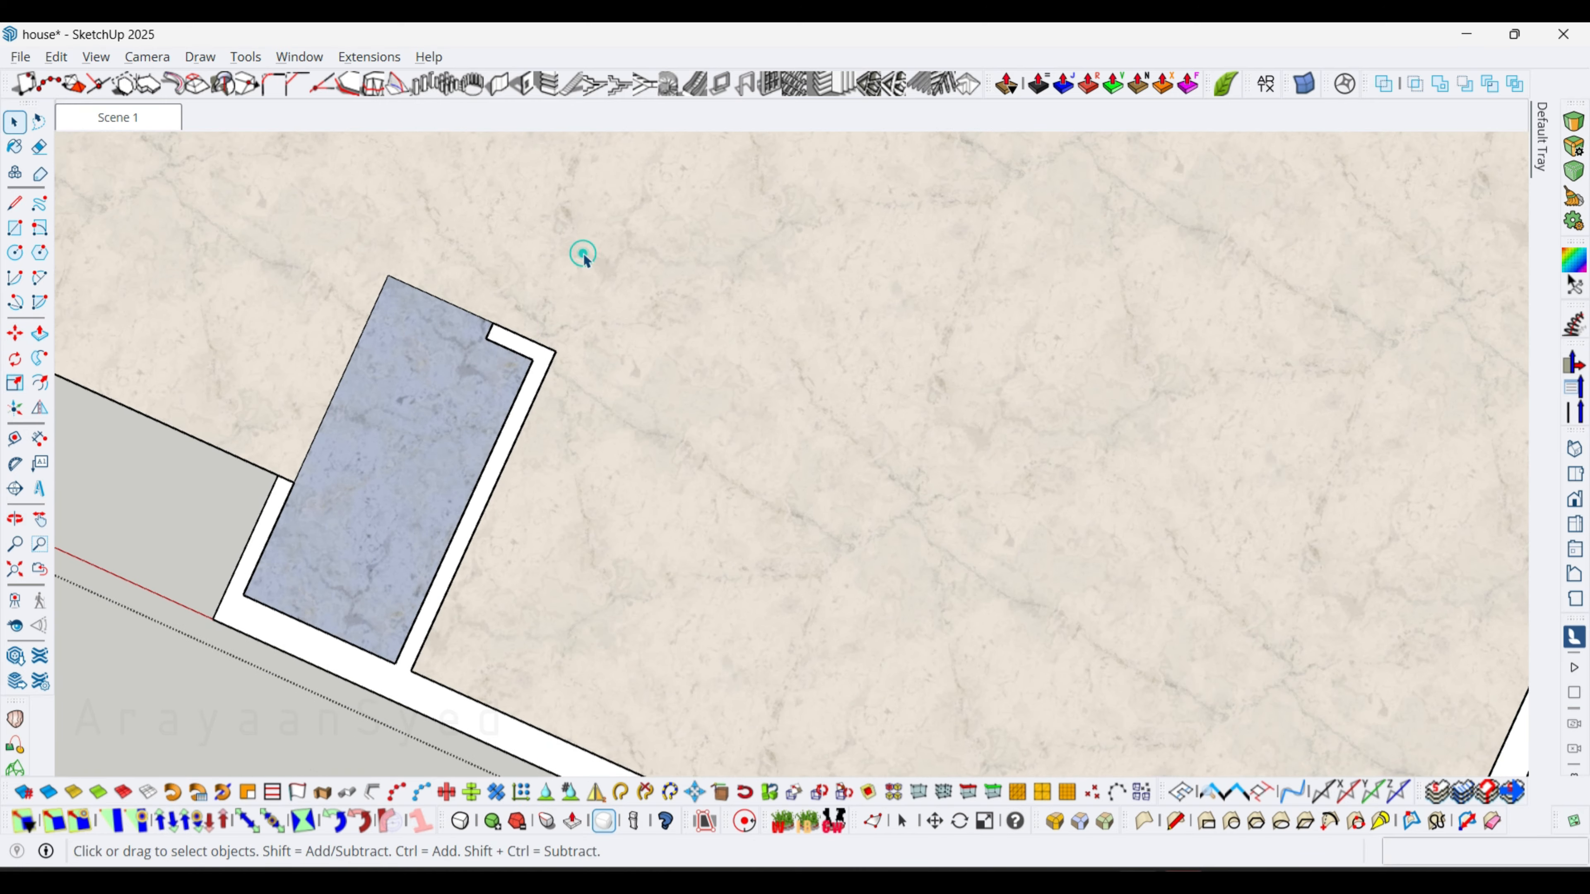
{"action": "scroll", "coordinate": [397, 447], "scroll_direction": "down", "scroll_amount": 2}
{"action": "middle_click_drag", "start_coordinate": [384, 454], "coordinate": [565, 539]}
{"action": "scroll", "coordinate": [535, 335], "scroll_direction": "down", "scroll_amount": 5}
Open the L-shaped kitchen countertop group and finish its top surface with the black marble stone material.
{"action": "left_click", "coordinate": [540, 386]}
{"action": "scroll", "coordinate": [795, 519], "scroll_direction": "up", "scroll_amount": 5}
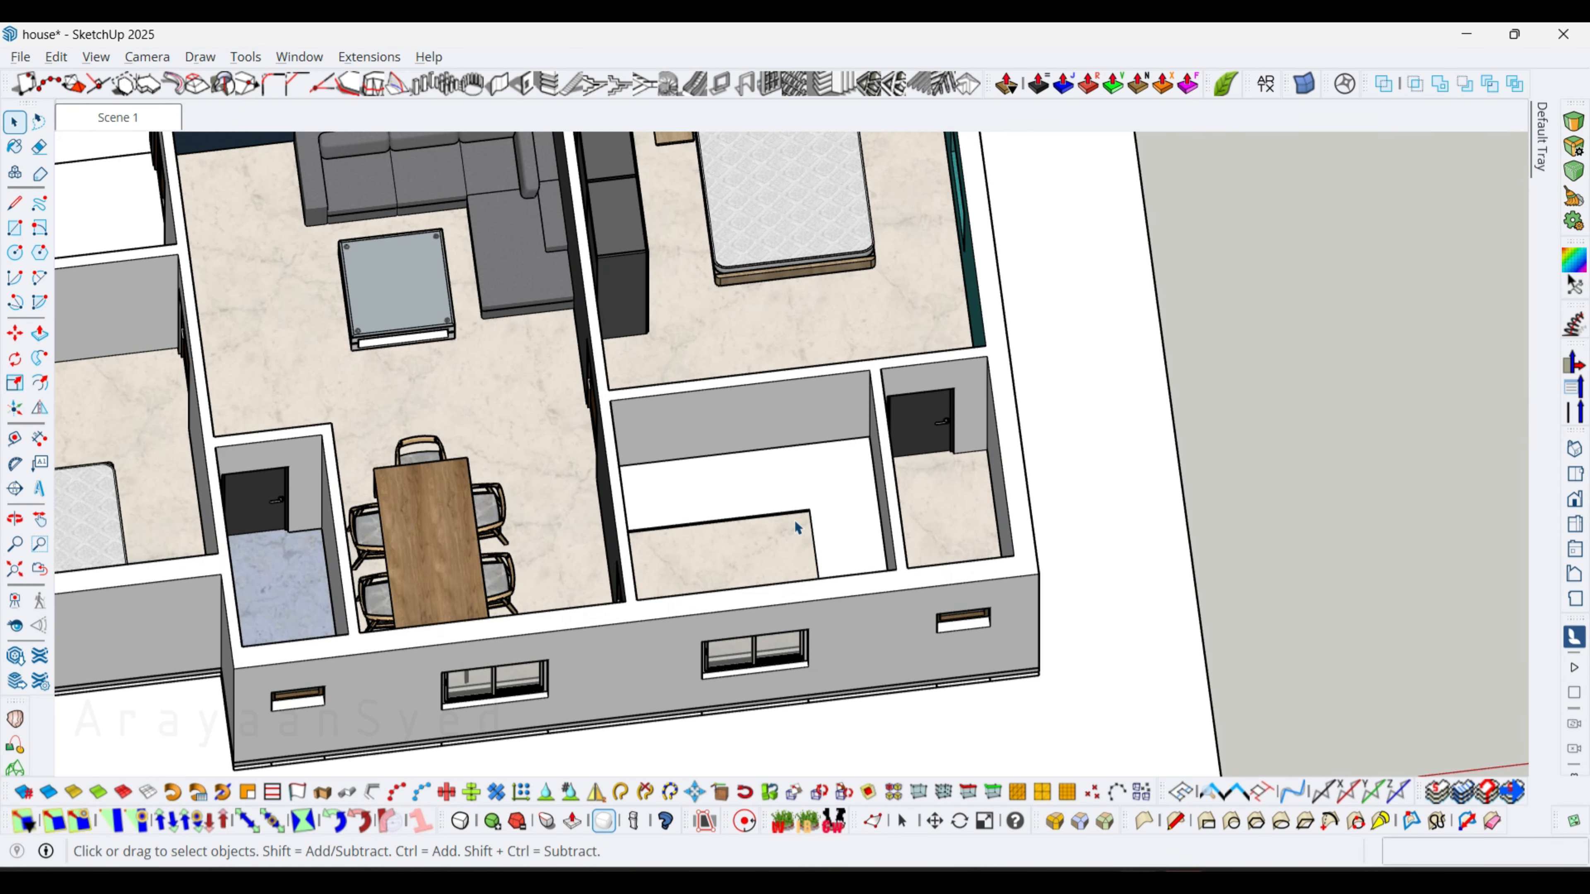
{"action": "double_click", "coordinate": [790, 491]}
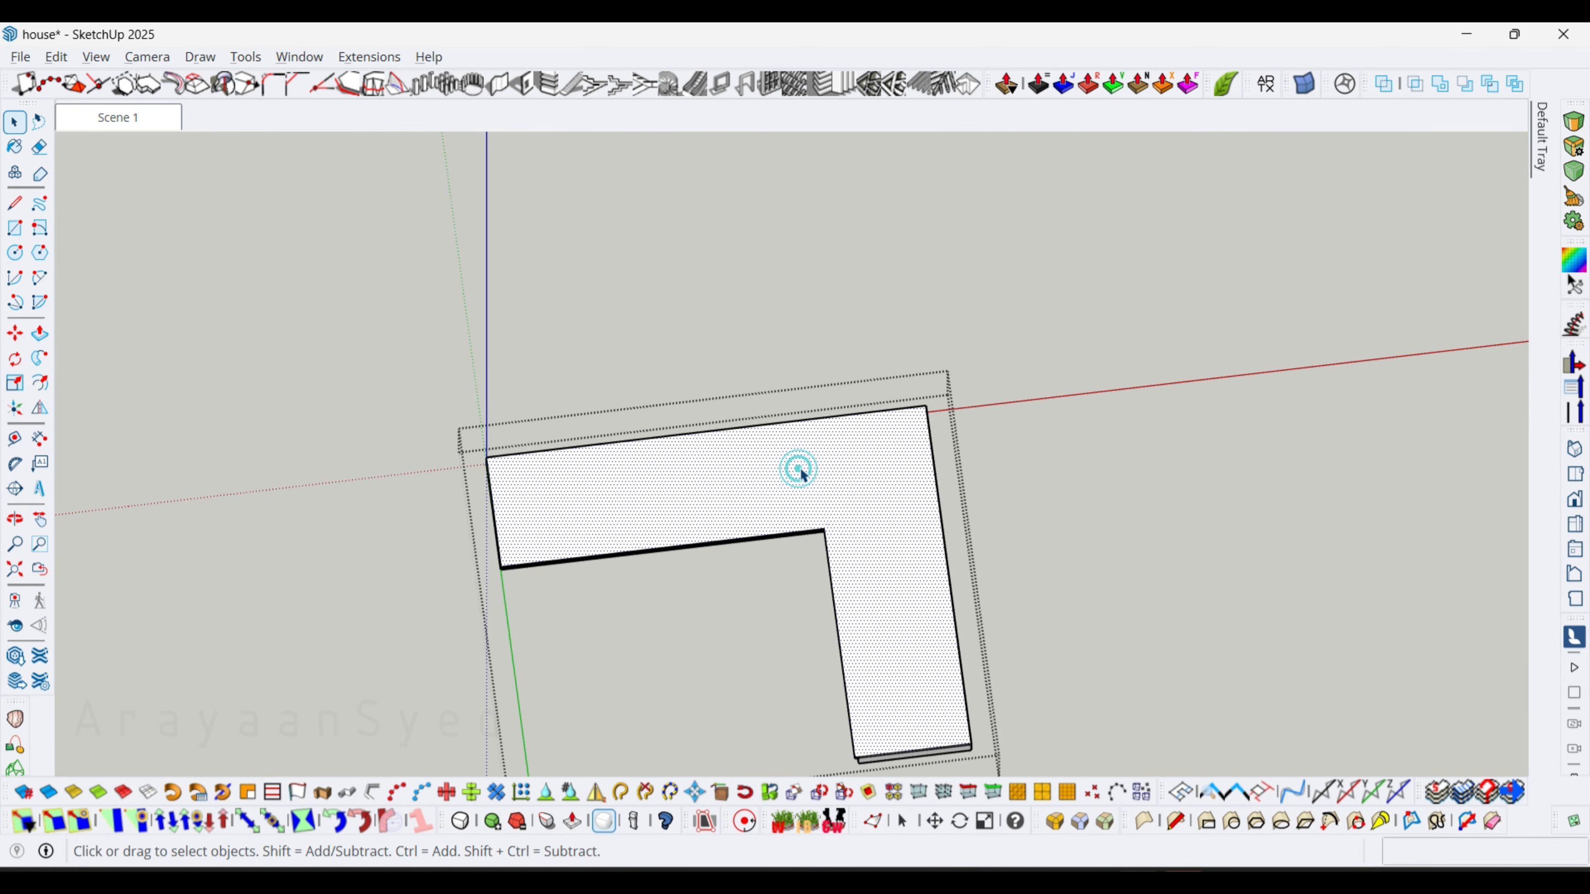
{"action": "mouse_move", "coordinate": [1540, 156]}
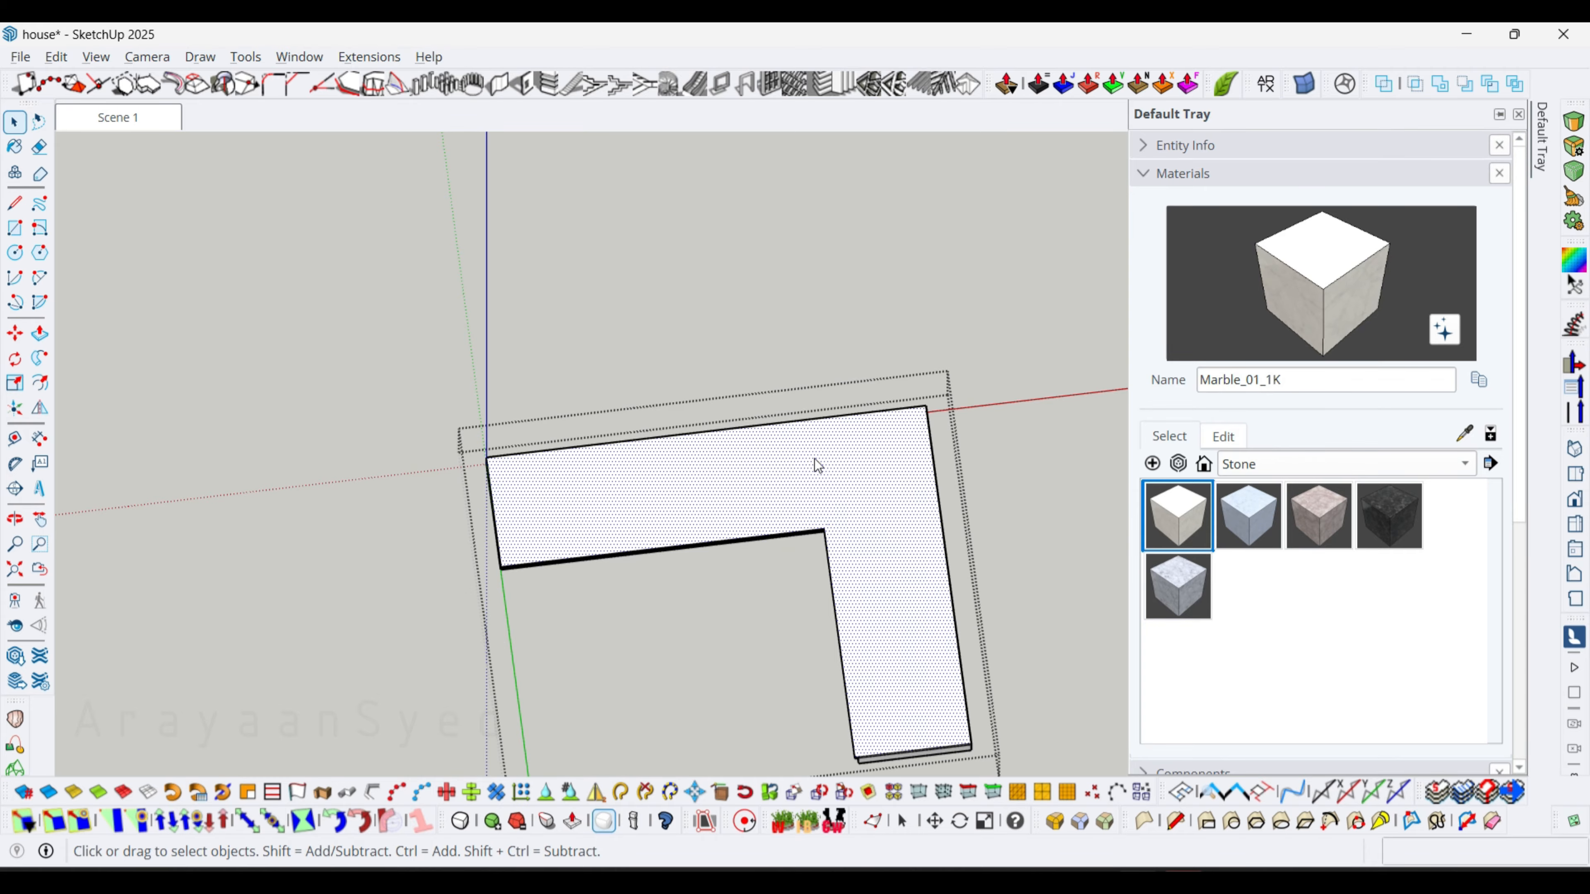
{"action": "left_click", "coordinate": [1388, 515]}
{"action": "left_click", "coordinate": [880, 451]}
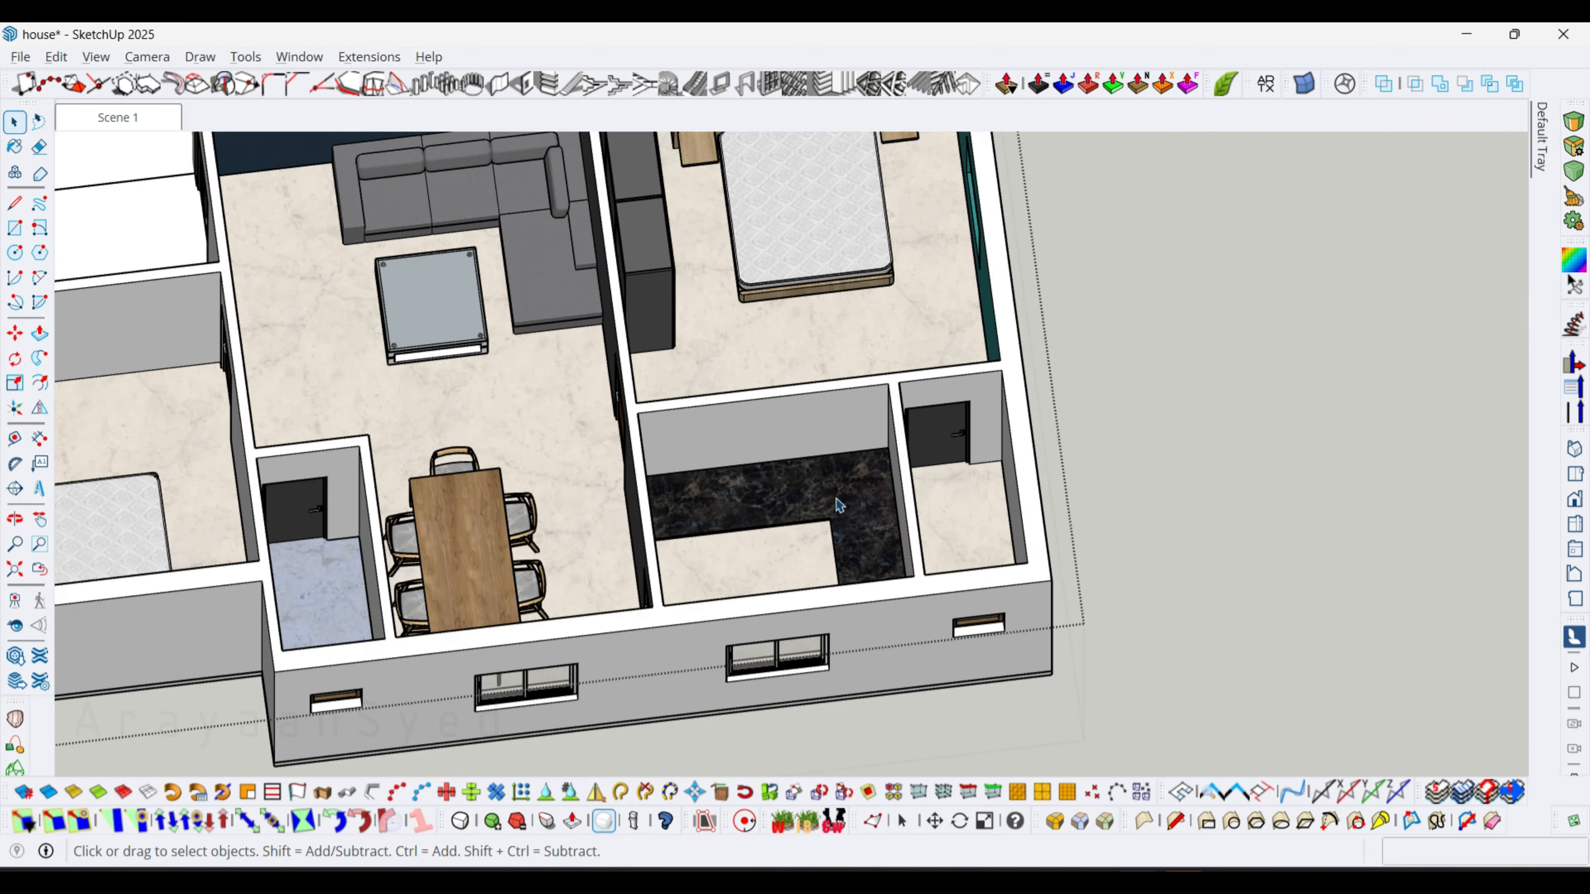
{"action": "middle_click_drag", "start_coordinate": [751, 595], "coordinate": [848, 597]}
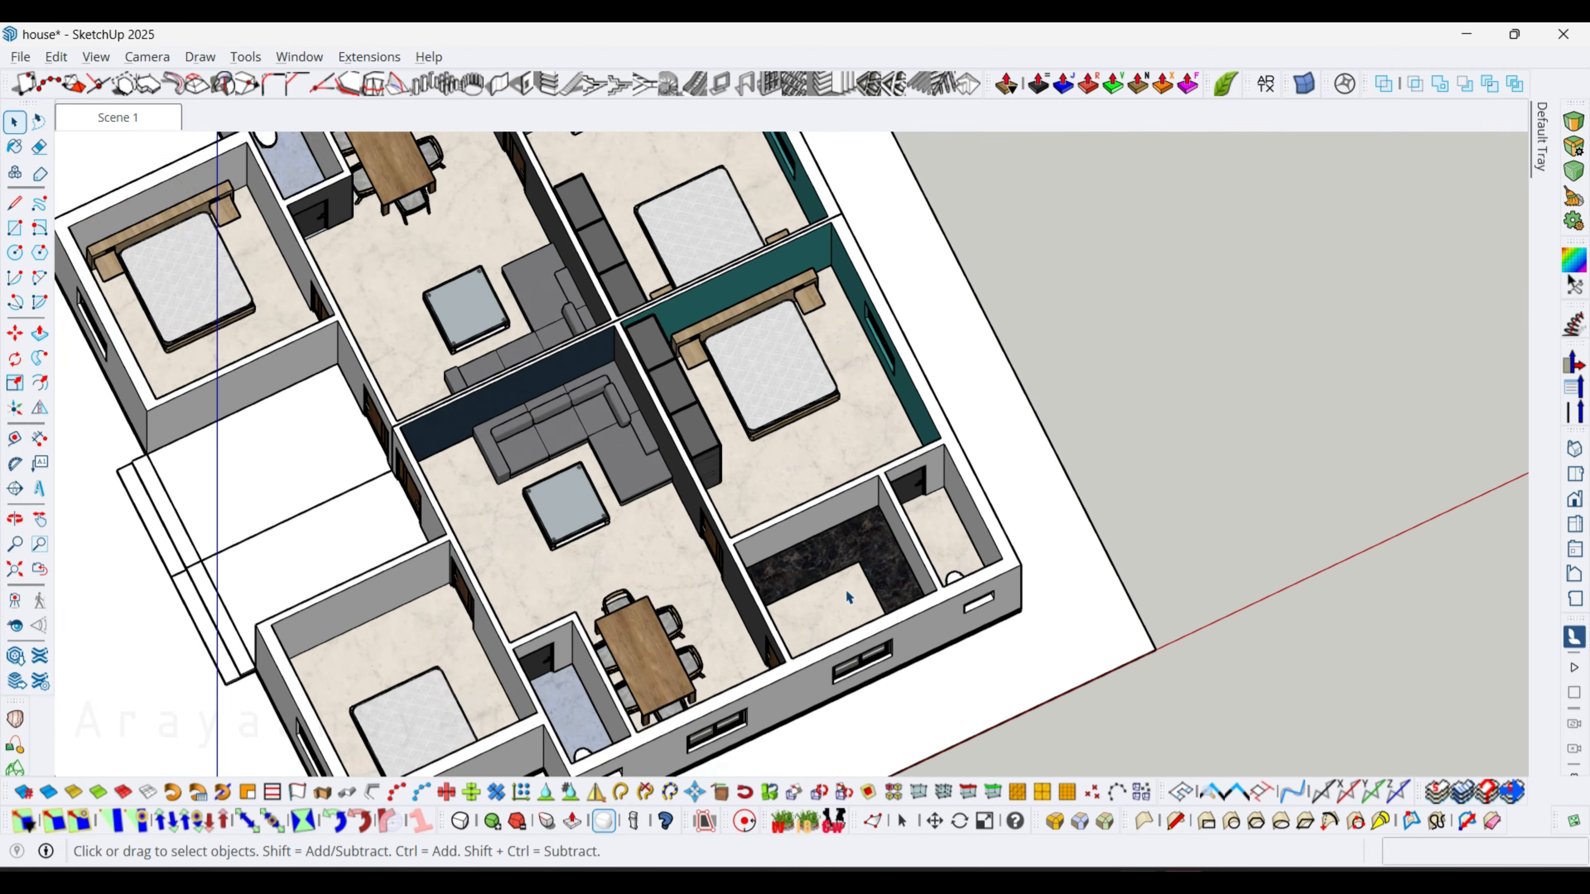
{"action": "scroll", "coordinate": [848, 598], "scroll_direction": "up", "scroll_amount": 2}
{"action": "scroll", "coordinate": [876, 563], "scroll_direction": "down", "scroll_amount": 3}
{"action": "scroll", "coordinate": [926, 526], "scroll_direction": "up", "scroll_amount": 5}
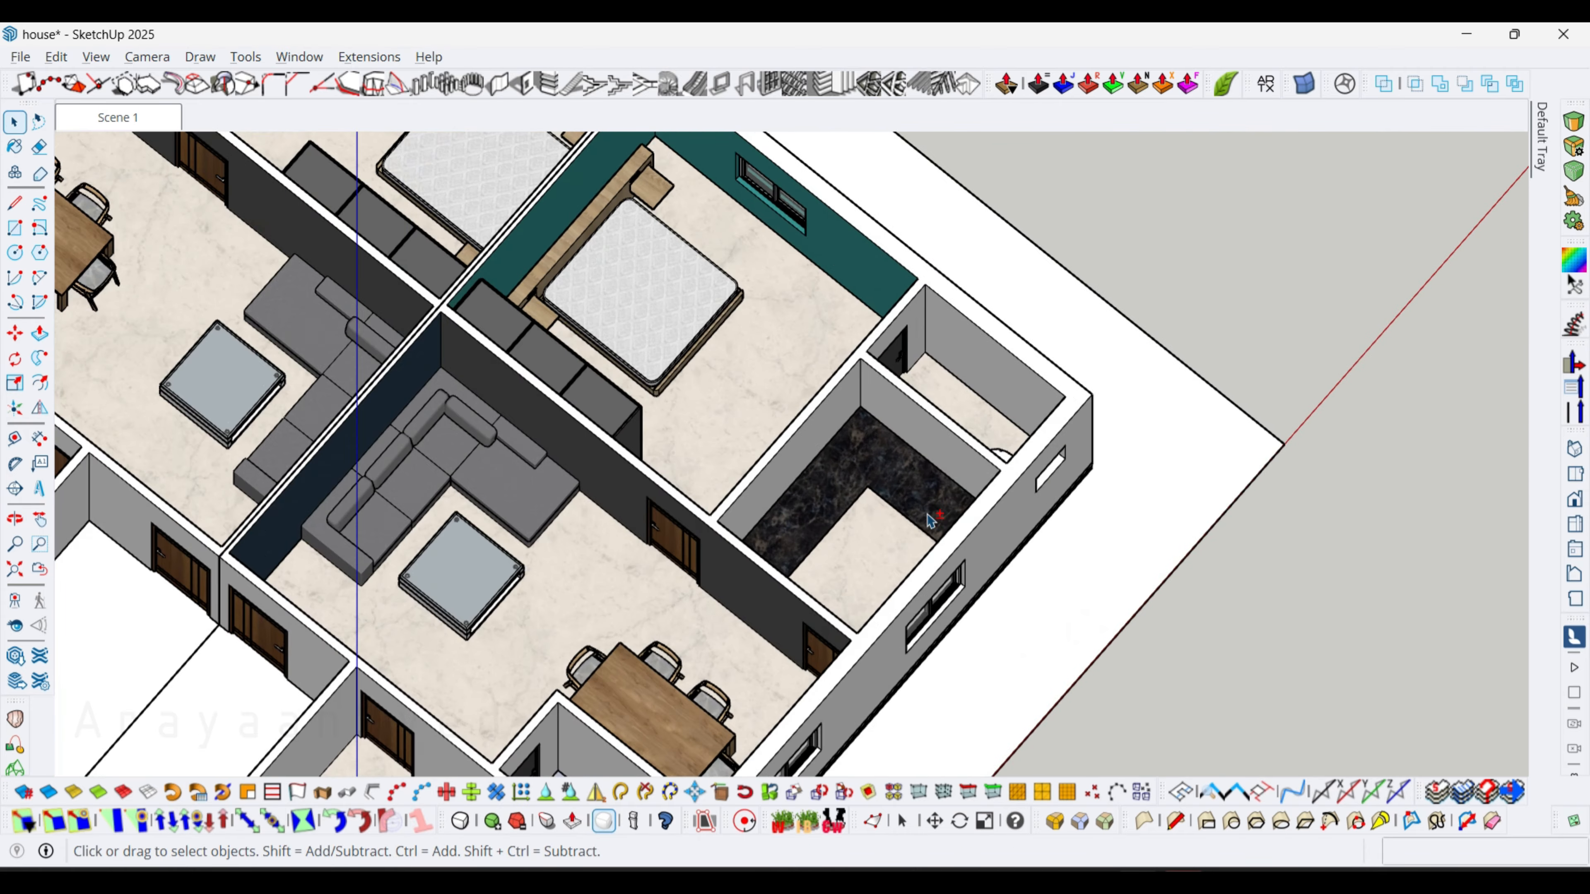
{"action": "scroll", "coordinate": [929, 520], "scroll_direction": "down", "scroll_amount": 6}
{"action": "middle_click_drag", "start_coordinate": [926, 523], "coordinate": [729, 534]}
{"action": "left_click", "coordinate": [744, 585]}
{"action": "double_click", "coordinate": [719, 590]}
{"action": "left_click", "coordinate": [690, 599]}
{"action": "scroll", "coordinate": [690, 605], "scroll_direction": "up", "scroll_amount": 2}
{"action": "double_click", "coordinate": [729, 534]}
{"action": "triple_click", "coordinate": [728, 534]}
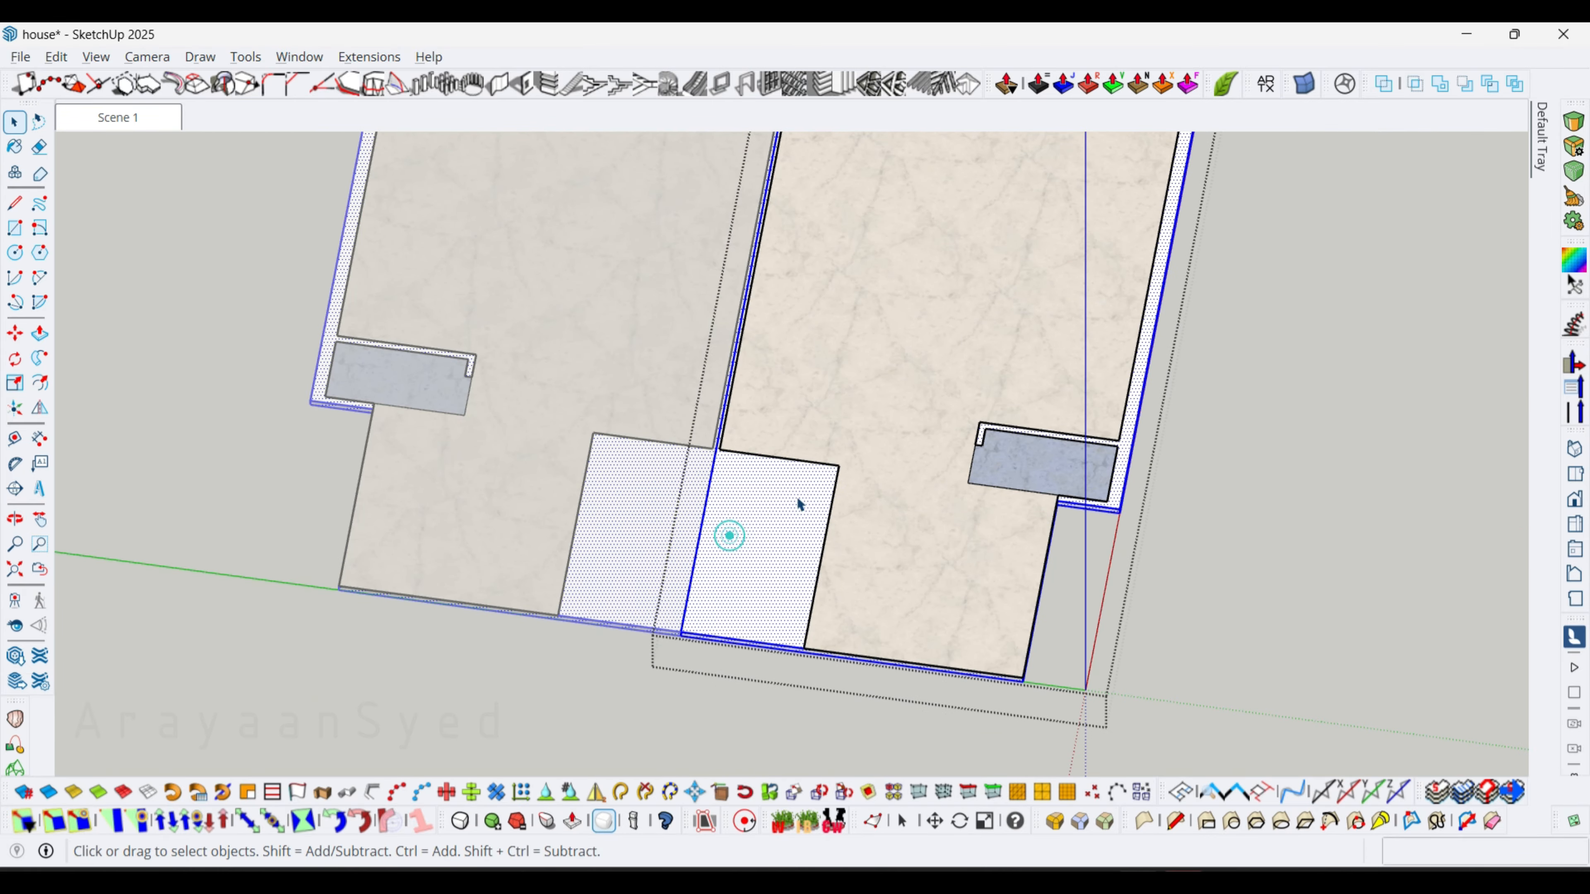
{"action": "left_click", "coordinate": [825, 474]}
{"action": "middle_click_drag", "start_coordinate": [827, 472], "coordinate": [923, 438]}
{"action": "middle_click_drag", "start_coordinate": [785, 568], "coordinate": [735, 573]}
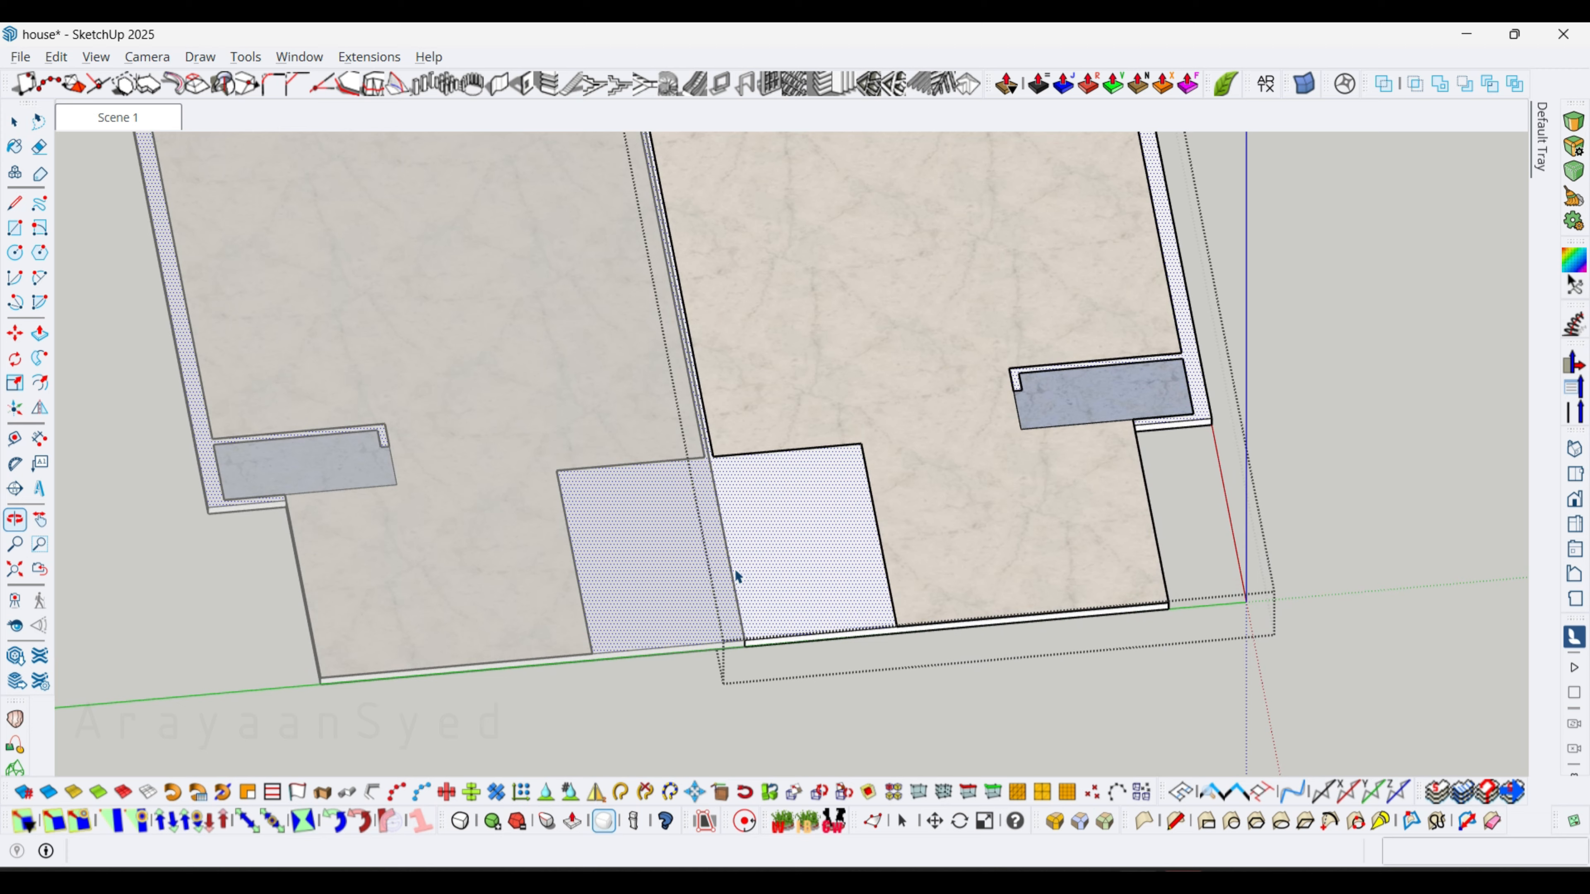
{"action": "left_click", "coordinate": [928, 498]}
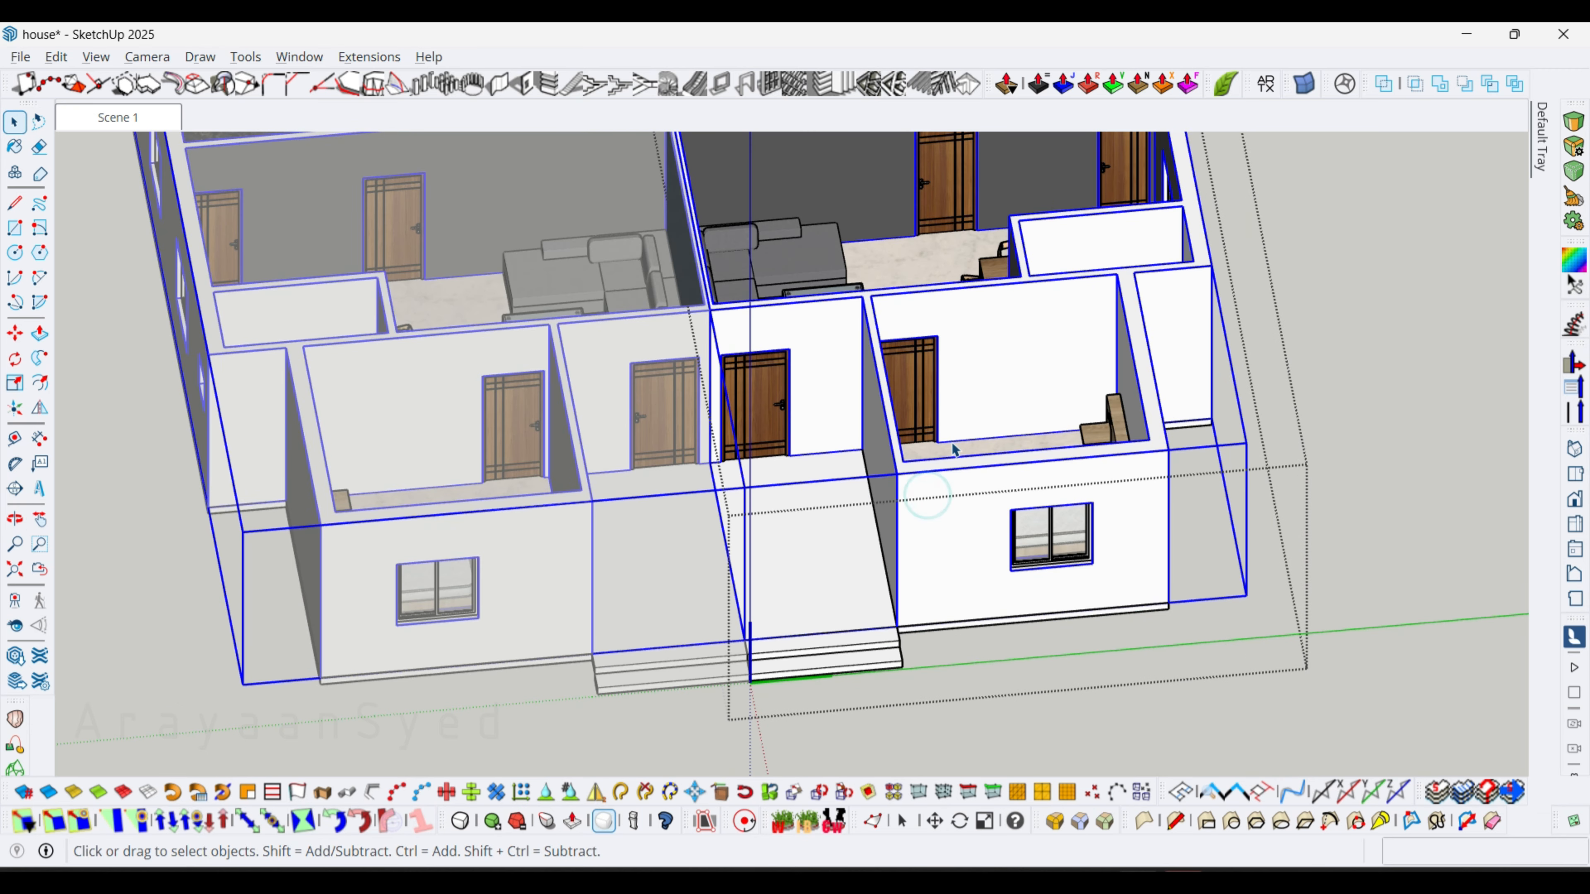
Open the marble floor group inside the house and draw a rectangular floor surface filling the entrance porch beside the front bedroom.
{"action": "double_click", "coordinate": [952, 442]}
{"action": "left_click", "coordinate": [951, 442]}
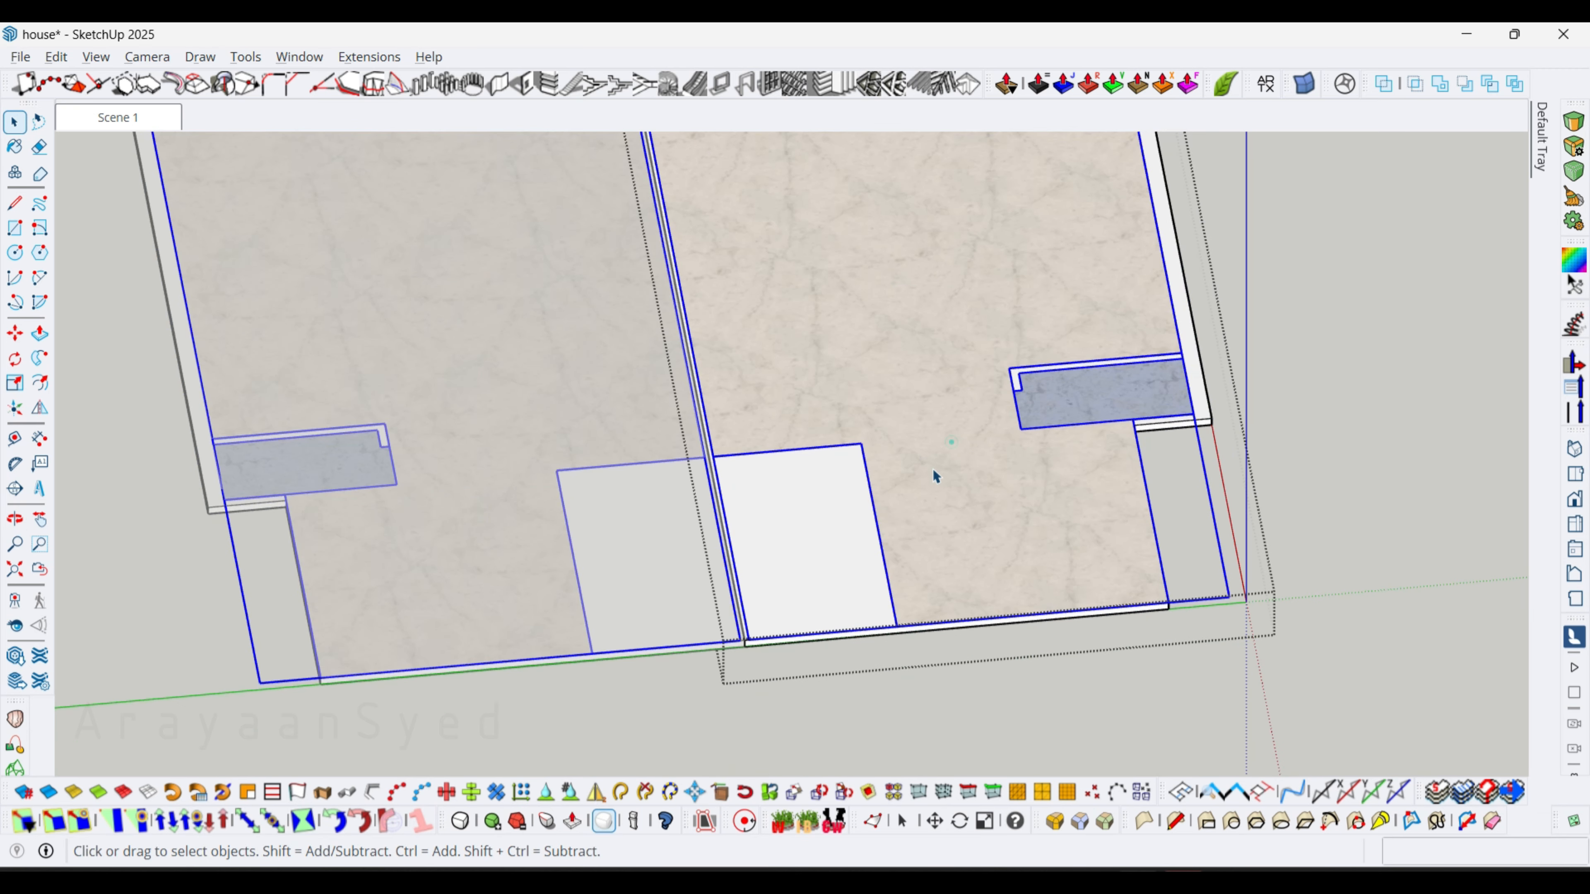
{"action": "double_click", "coordinate": [904, 462]}
{"action": "left_click", "coordinate": [904, 462]}
{"action": "scroll", "coordinate": [841, 476], "scroll_direction": "up", "scroll_amount": 2}
{"action": "key", "text": "r"}
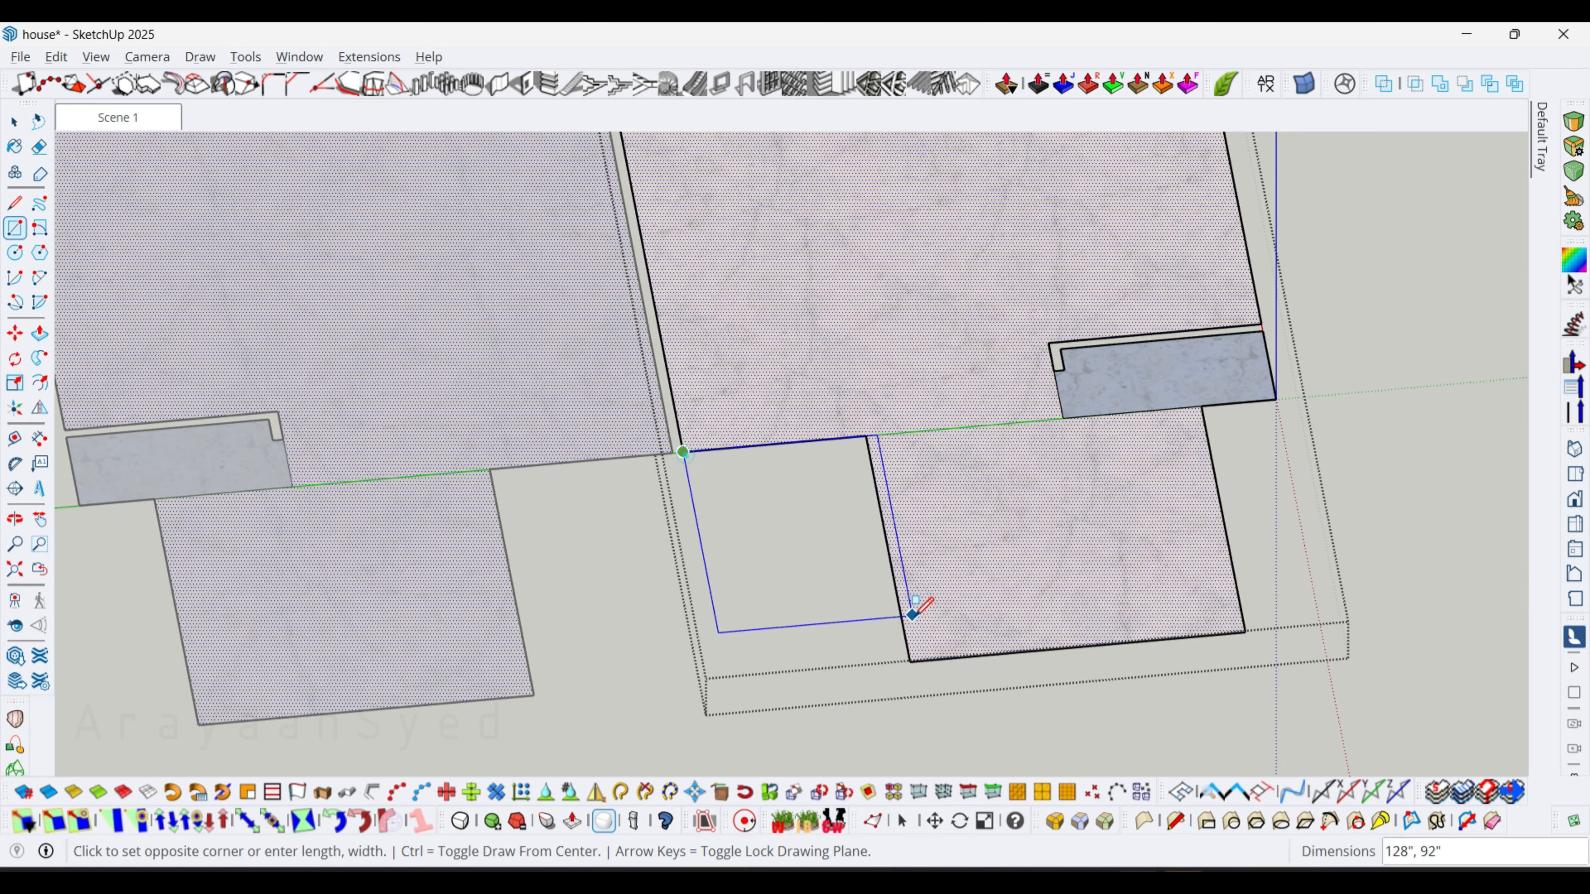
{"action": "left_click", "coordinate": [836, 584]}
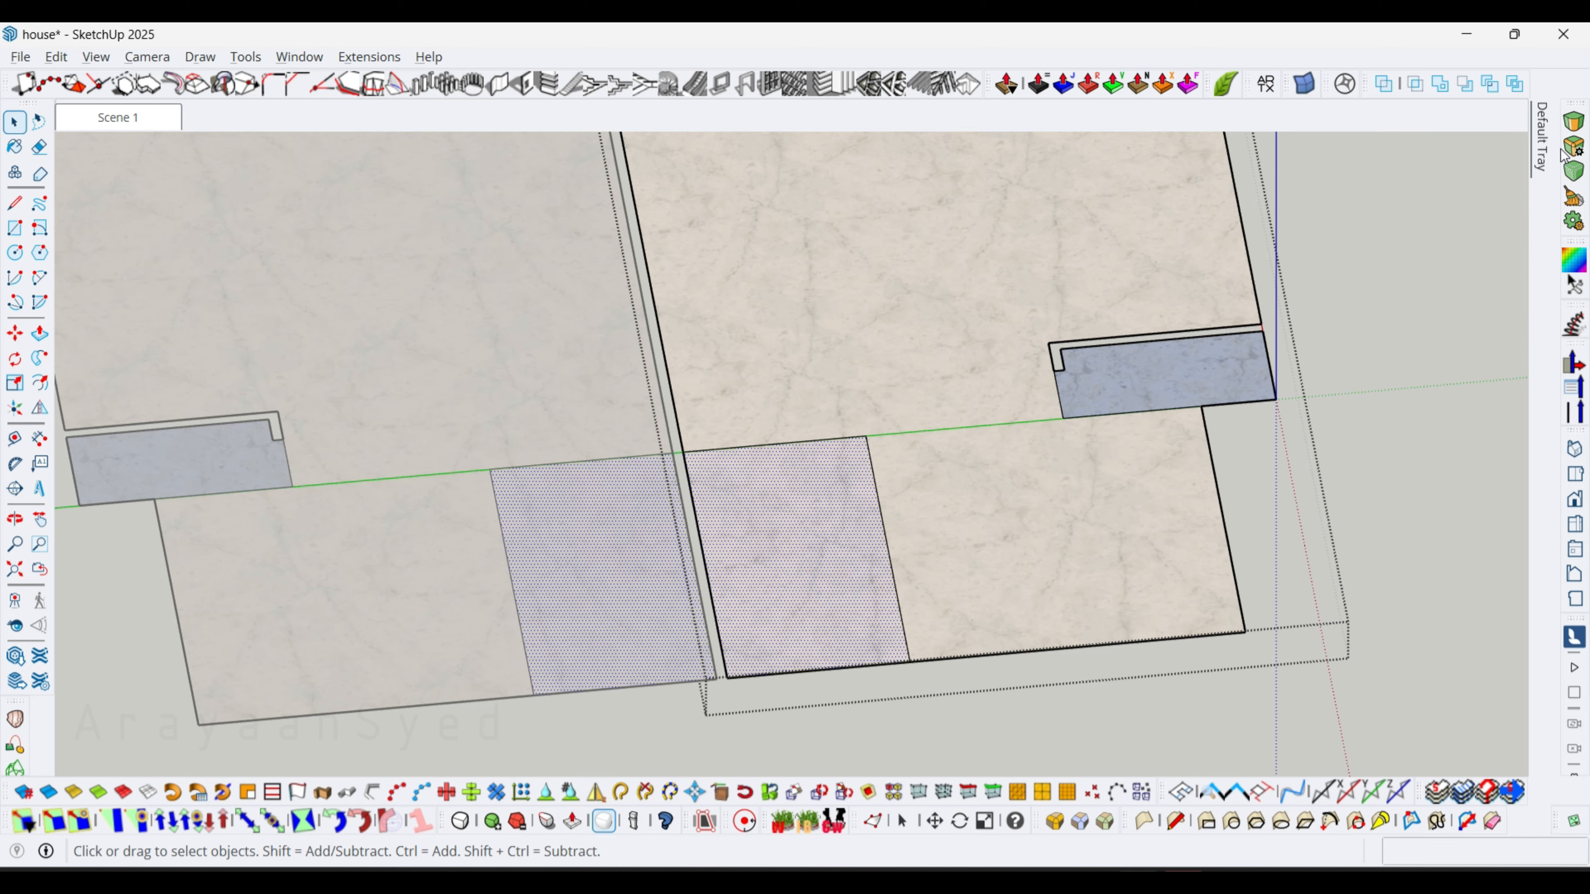
Paint the new entrance porch floor surface with the grey veined marble from the Stone materials.
{"action": "left_click", "coordinate": [1542, 149]}
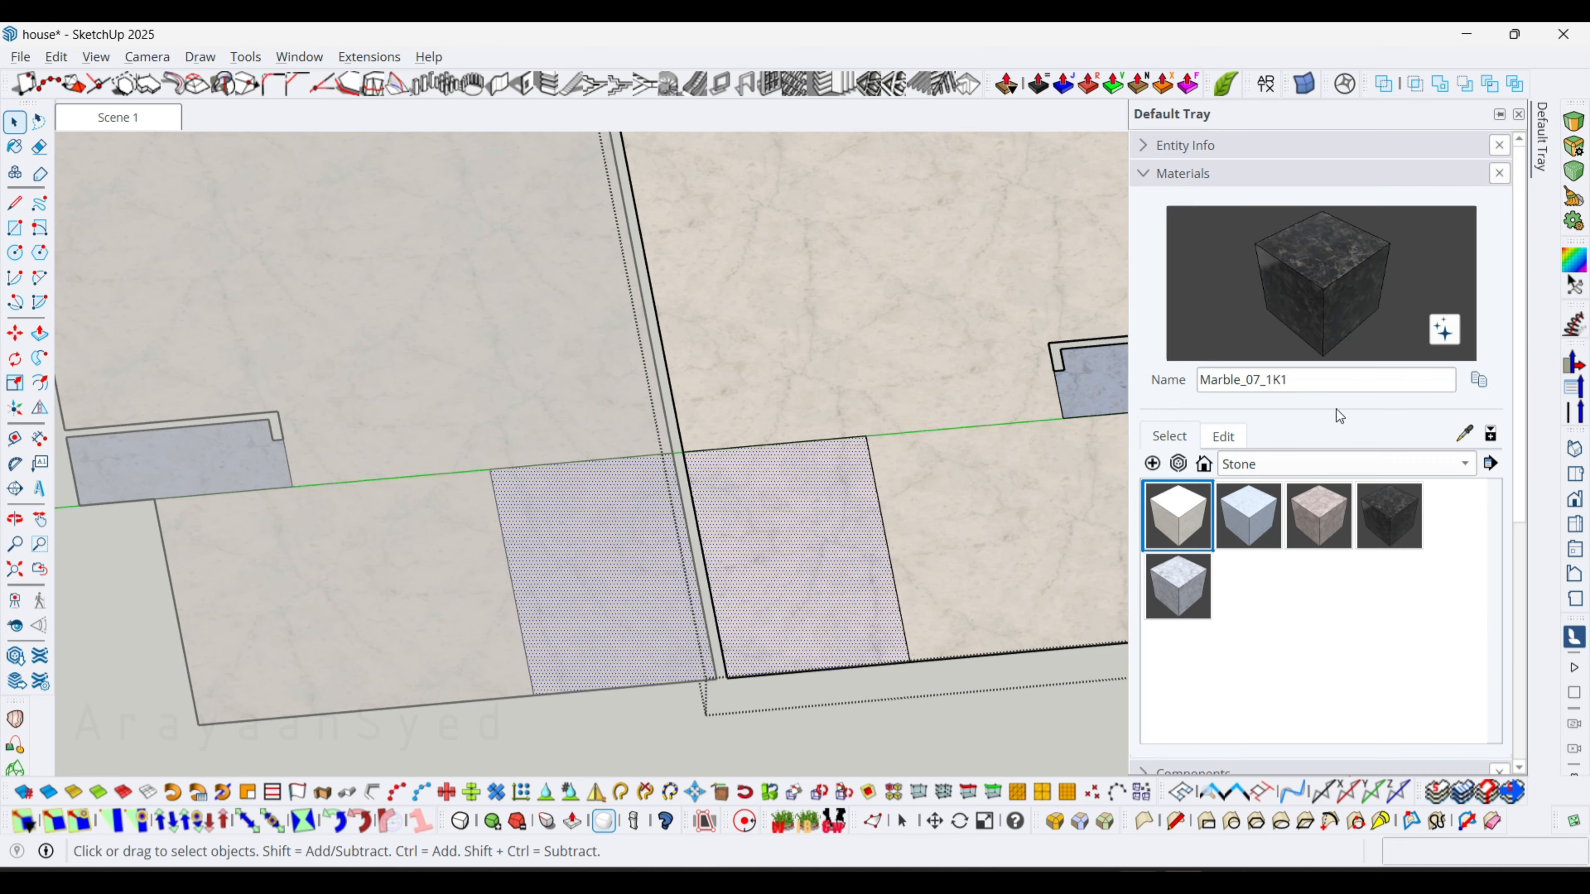
{"action": "left_click", "coordinate": [1167, 598]}
{"action": "left_click", "coordinate": [786, 554]}
{"action": "key", "text": "space"}
{"action": "scroll", "coordinate": [780, 561], "scroll_direction": "down", "scroll_amount": 5}
{"action": "scroll", "coordinate": [683, 597], "scroll_direction": "up", "scroll_amount": 6}
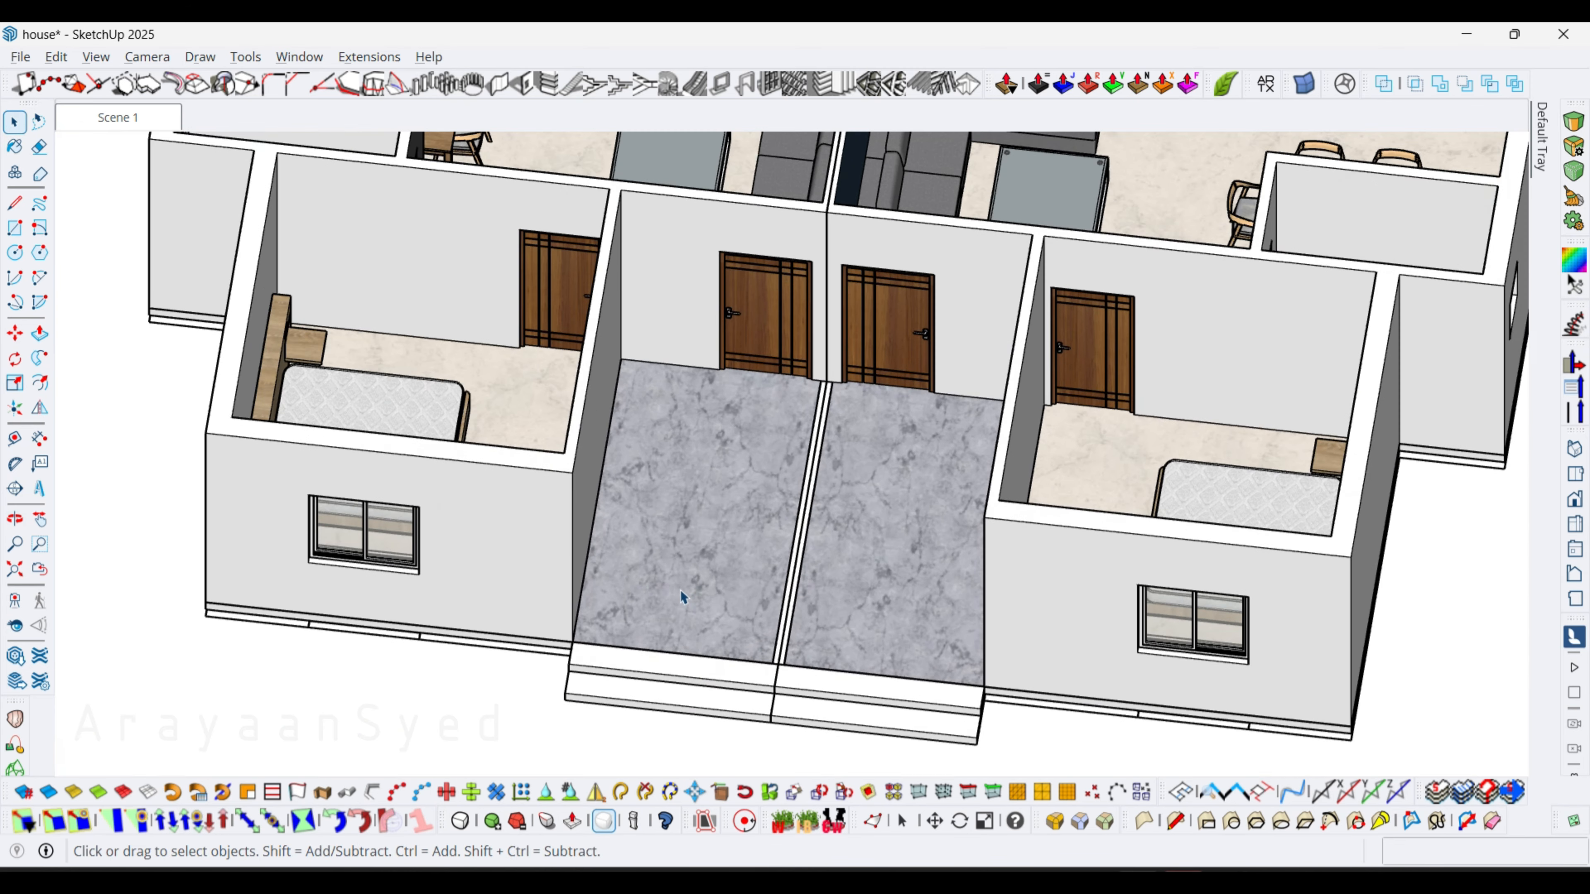
Reopen the marble floor group and draw a line about 5" long bridging the gap between the two porch floors at the door end.
{"action": "scroll", "coordinate": [843, 595], "scroll_direction": "down", "scroll_amount": 1}
{"action": "left_click", "coordinate": [842, 595]}
{"action": "key", "text": "i"}
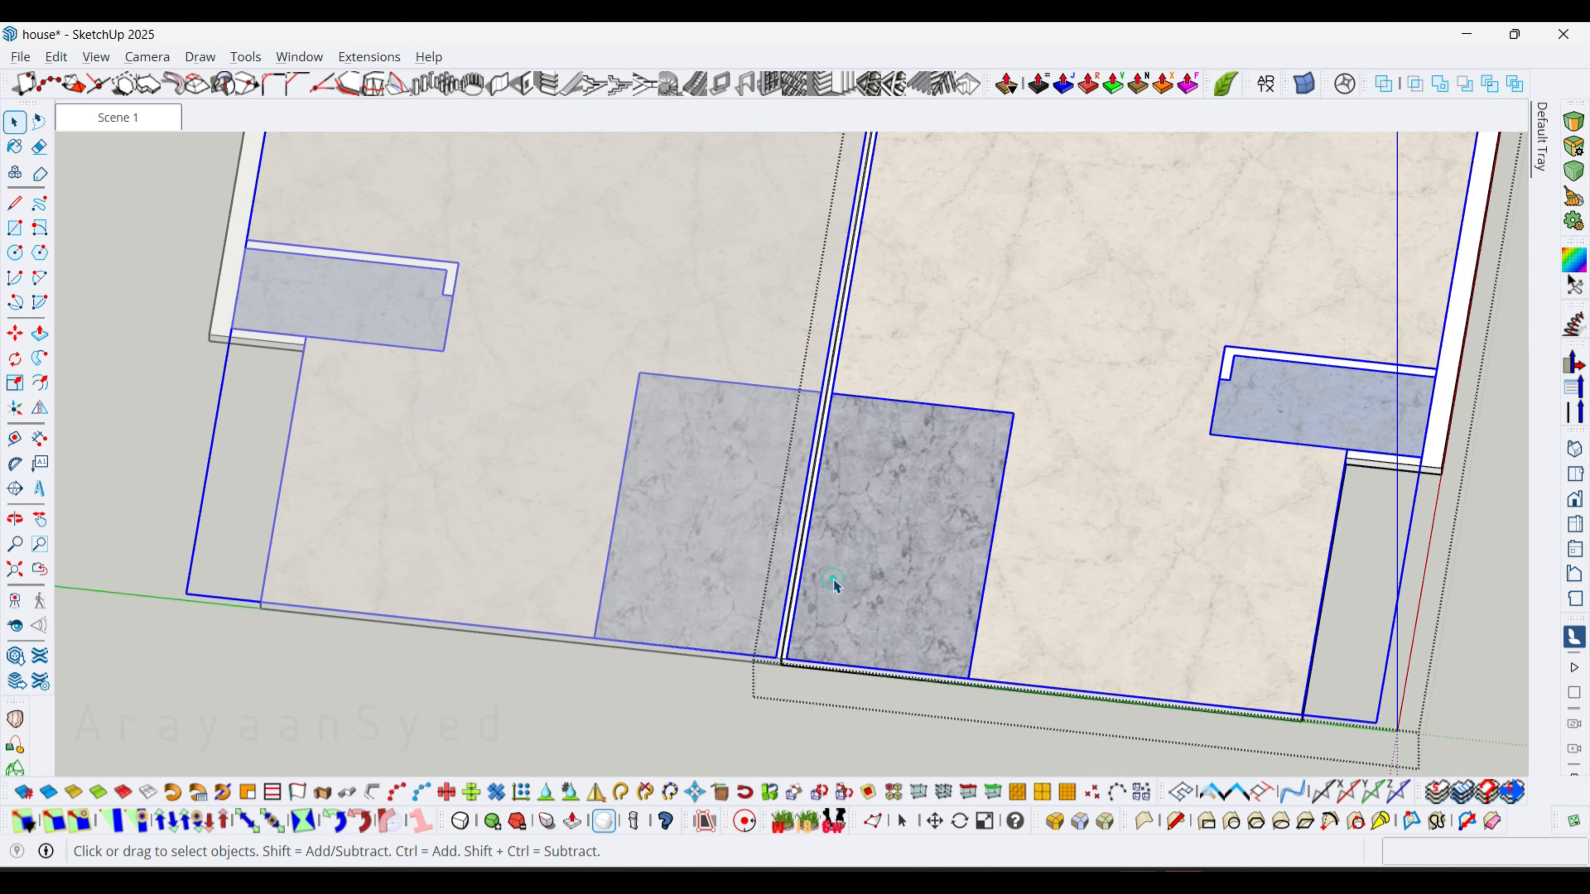
{"action": "double_click", "coordinate": [834, 582]}
{"action": "scroll", "coordinate": [834, 581], "scroll_direction": "up", "scroll_amount": 3}
{"action": "left_click", "coordinate": [809, 579]}
{"action": "scroll", "coordinate": [809, 580], "scroll_direction": "up", "scroll_amount": 2}
{"action": "middle_click_drag", "start_coordinate": [809, 582], "coordinate": [802, 617], "text": "shift"}
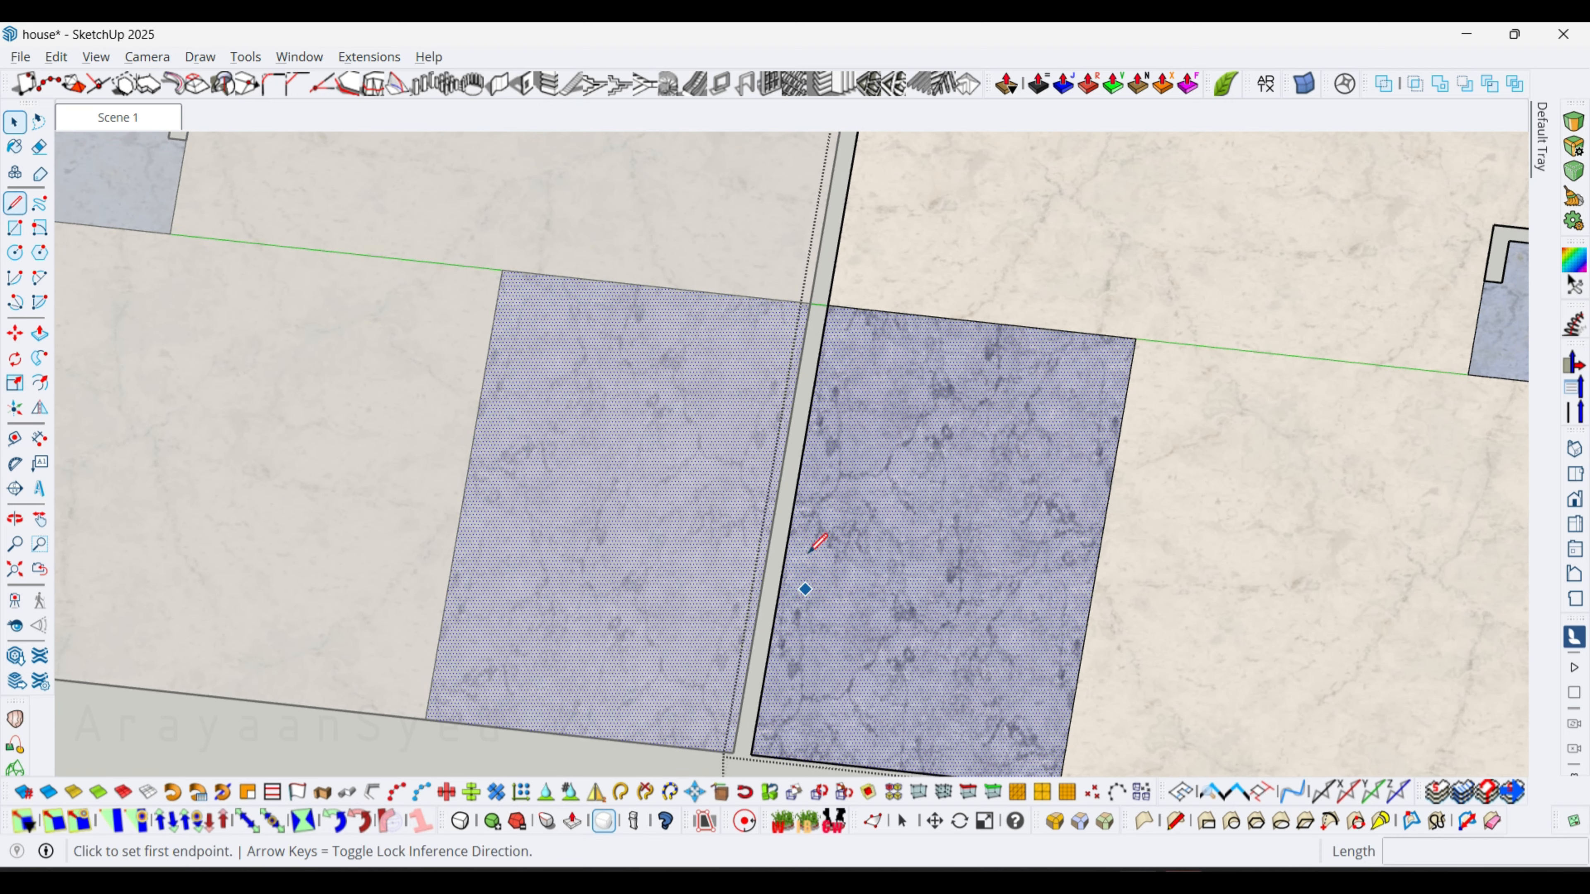
{"action": "scroll", "coordinate": [813, 348], "scroll_direction": "up", "scroll_amount": 2}
{"action": "scroll", "coordinate": [840, 348], "scroll_direction": "down", "scroll_amount": 7}
{"action": "middle_click_drag", "start_coordinate": [841, 348], "coordinate": [806, 645], "text": "shift"}
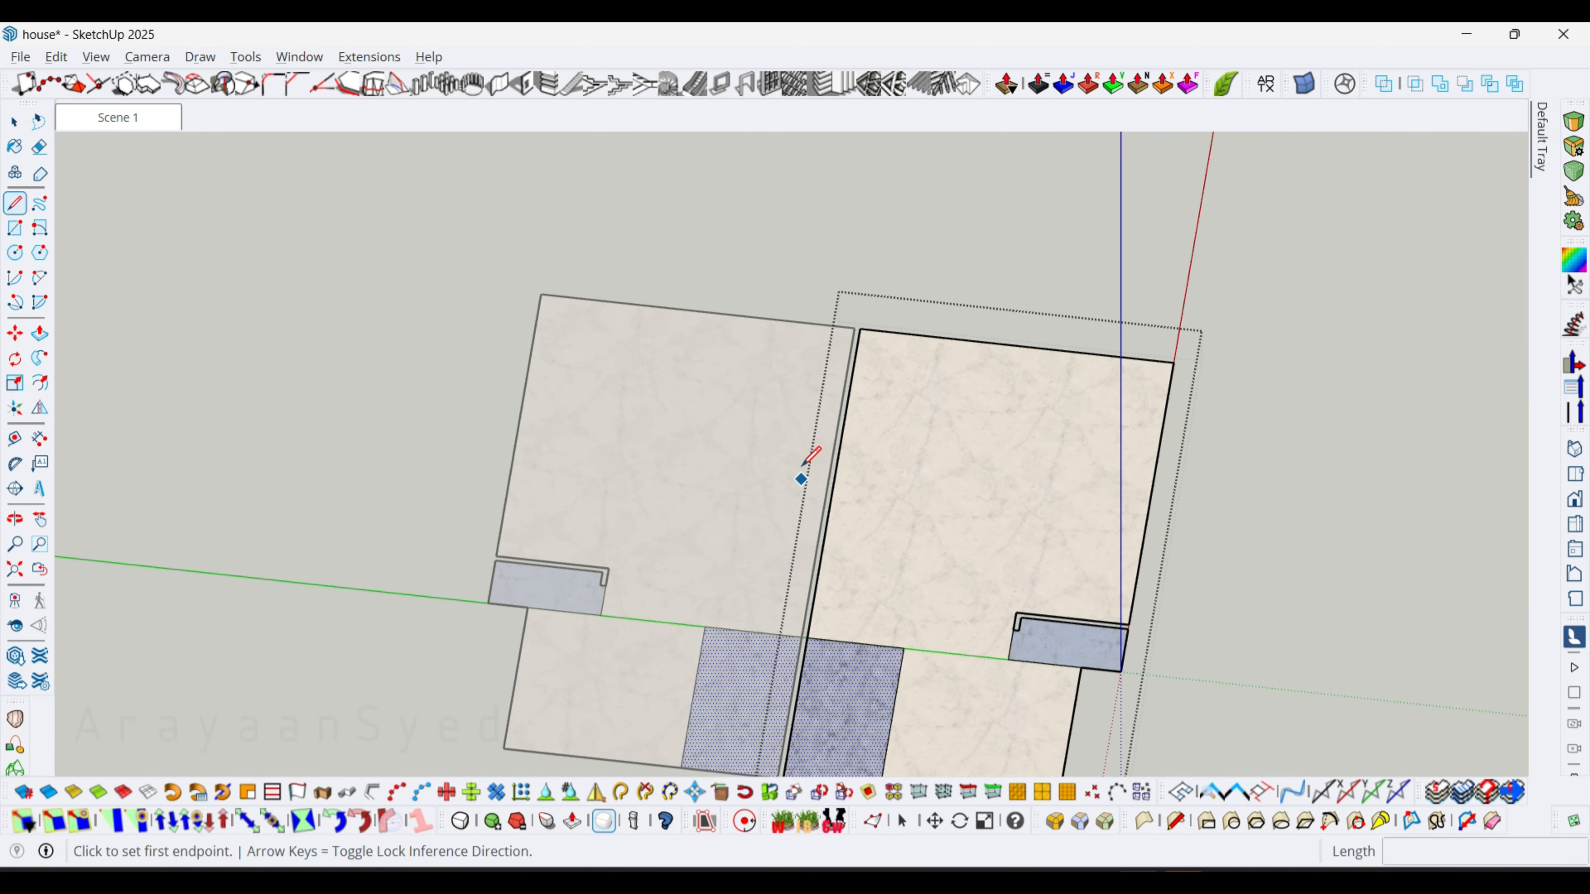
{"action": "scroll", "coordinate": [817, 457], "scroll_direction": "up", "scroll_amount": 2}
{"action": "middle_click_drag", "start_coordinate": [834, 445], "coordinate": [879, 176], "text": "shift"}
{"action": "scroll", "coordinate": [822, 433], "scroll_direction": "up", "scroll_amount": 3}
{"action": "scroll", "coordinate": [839, 435], "scroll_direction": "up", "scroll_amount": 3}
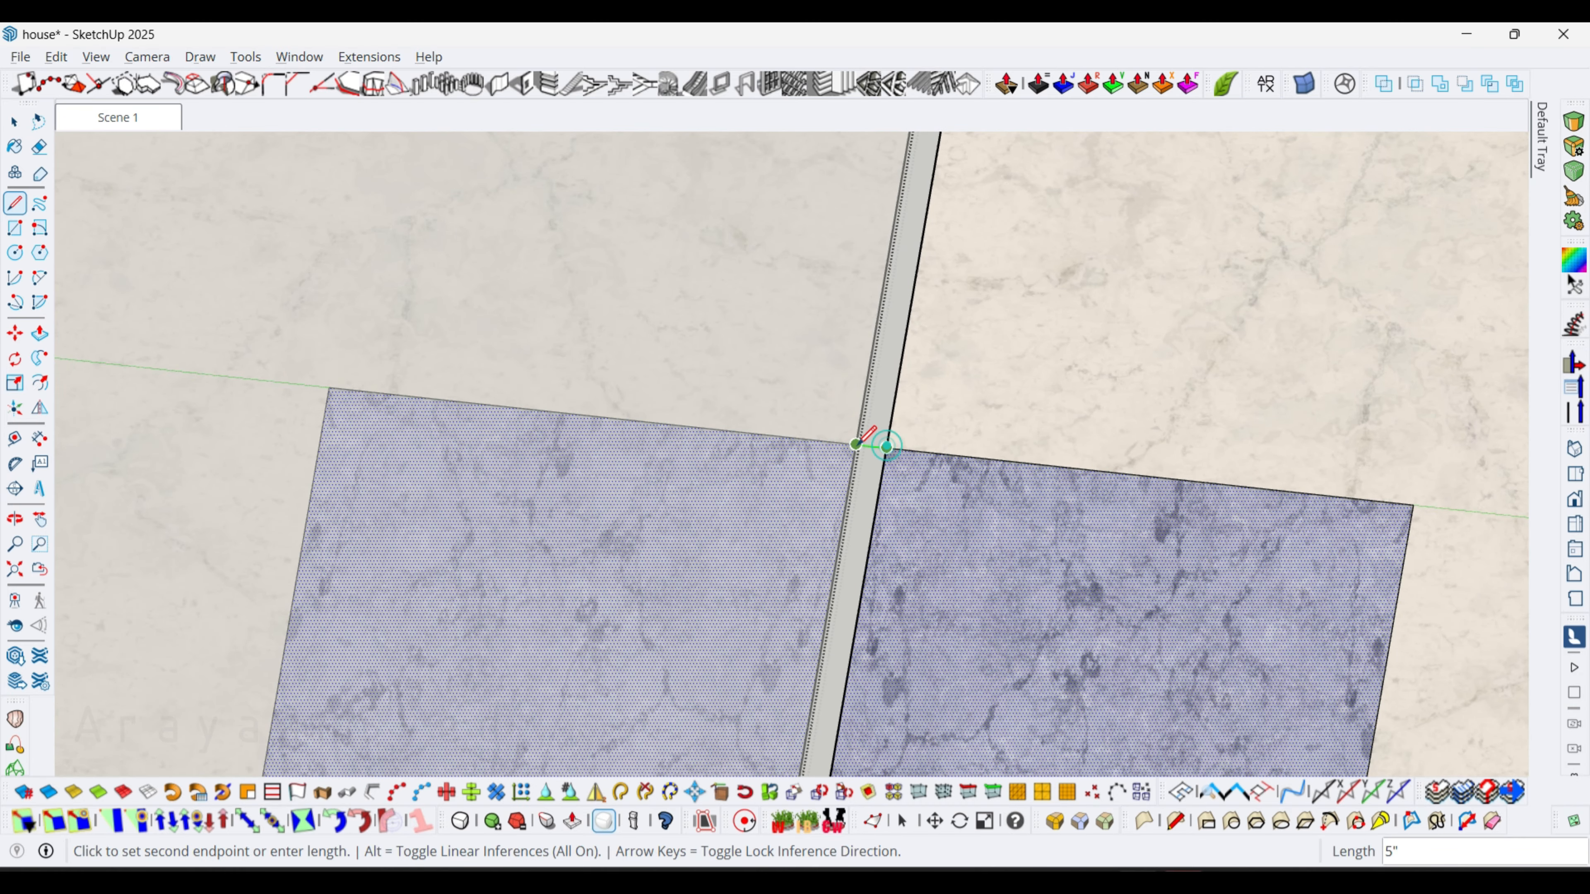
Draw a line from the bridging line's midpoint along the gap's centre to the front edge, and close it to the porch floor's corner.
{"action": "scroll", "coordinate": [832, 539], "scroll_direction": "down", "scroll_amount": 4}
{"action": "scroll", "coordinate": [813, 604], "scroll_direction": "up", "scroll_amount": 3}
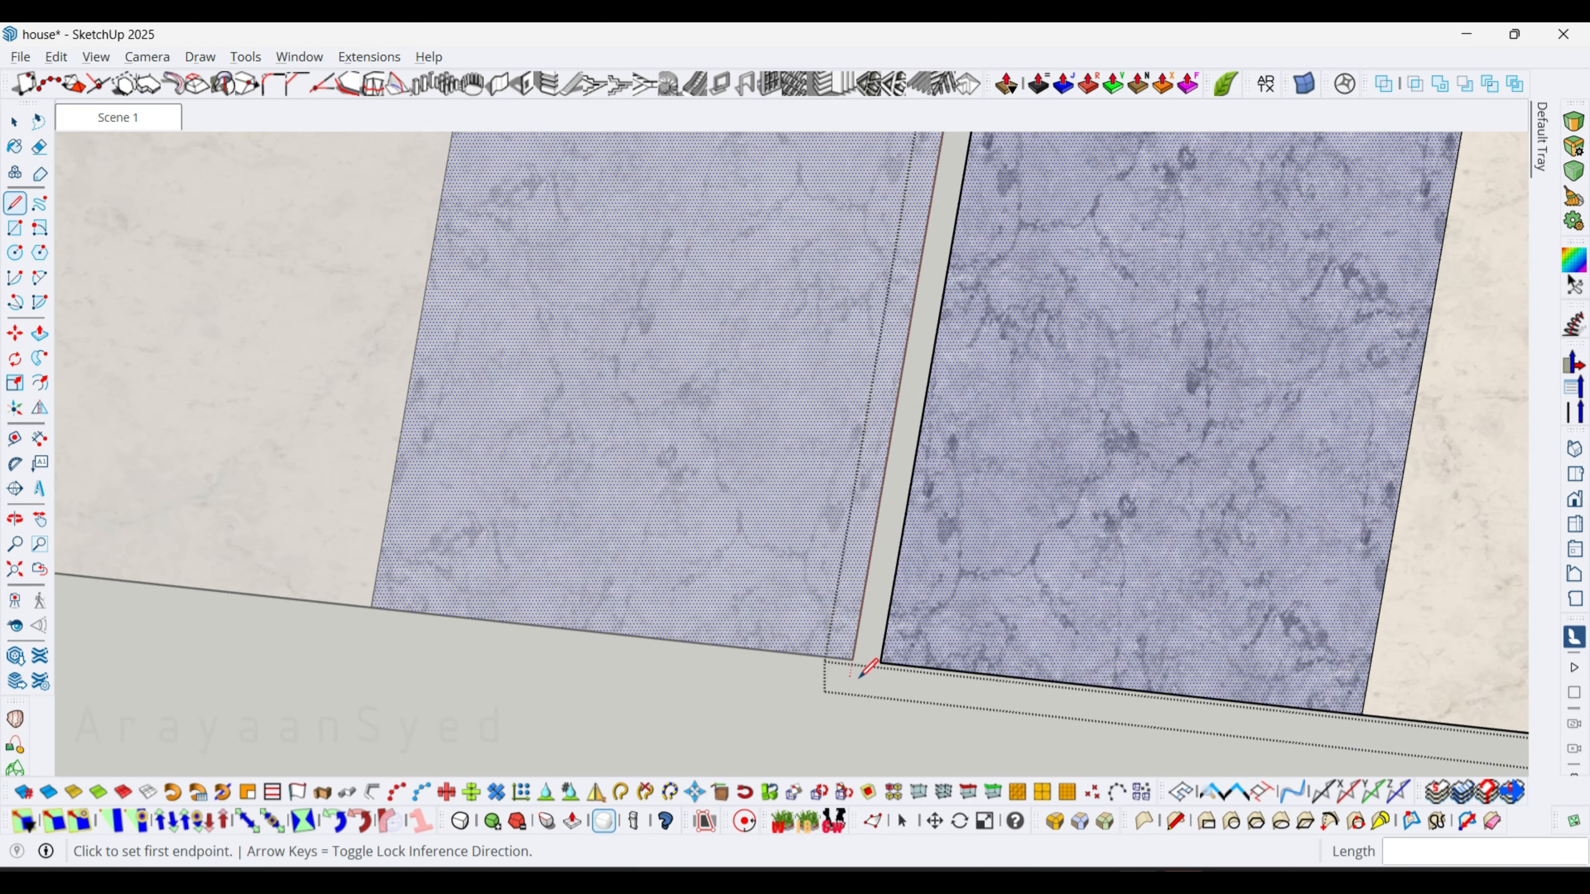
{"action": "scroll", "coordinate": [867, 654], "scroll_direction": "down", "scroll_amount": 1}
{"action": "scroll", "coordinate": [873, 627], "scroll_direction": "up", "scroll_amount": 2}
{"action": "scroll", "coordinate": [883, 567], "scroll_direction": "down", "scroll_amount": 3}
{"action": "scroll", "coordinate": [951, 332], "scroll_direction": "up", "scroll_amount": 2}
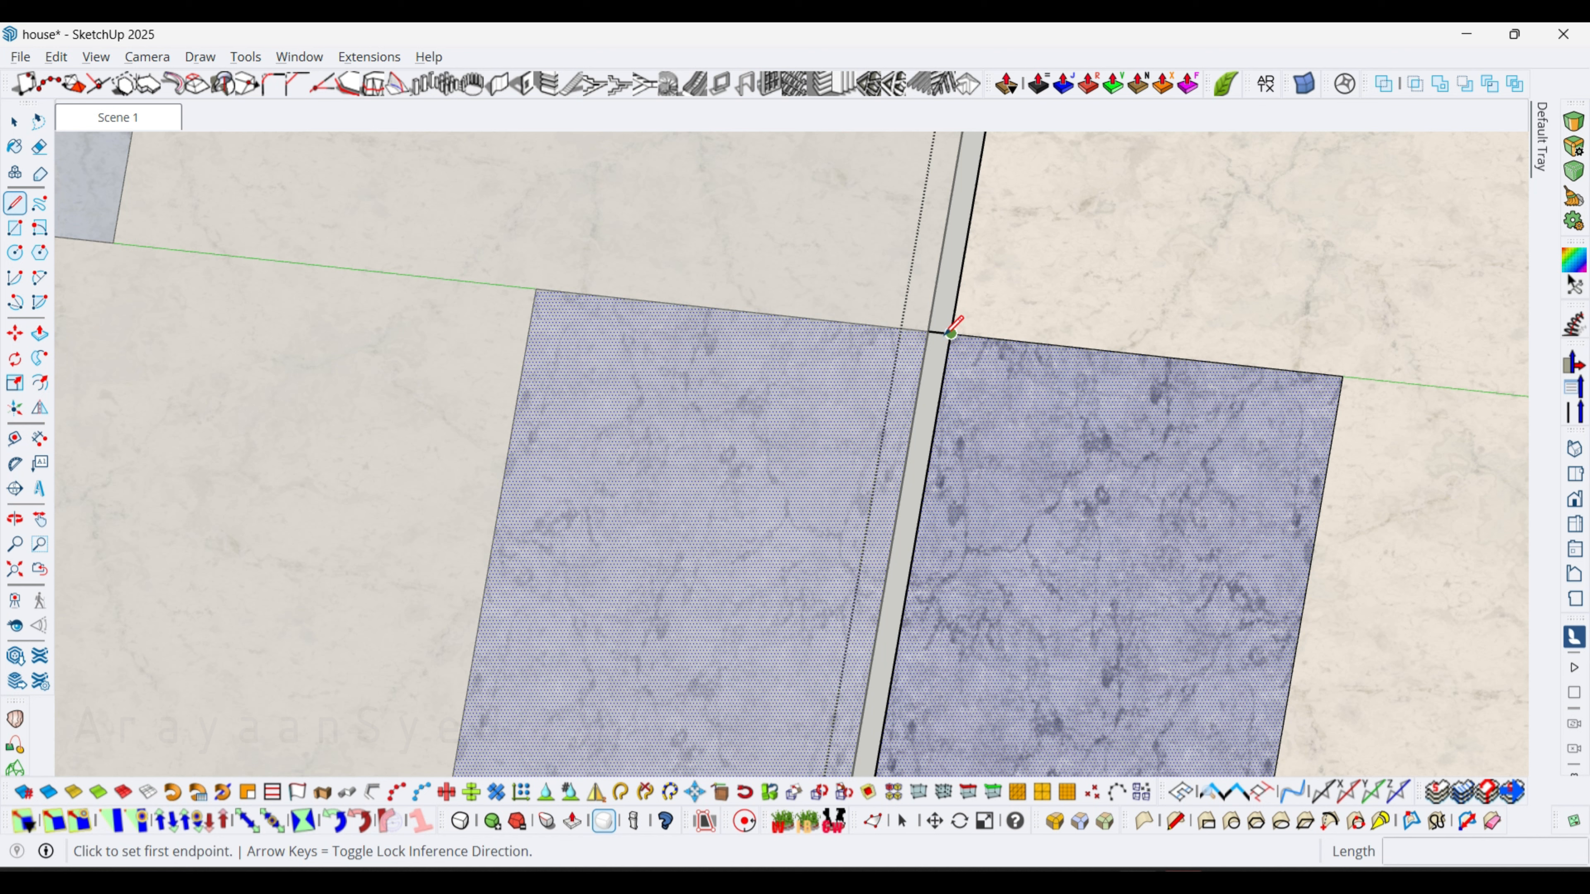
{"action": "scroll", "coordinate": [950, 334], "scroll_direction": "up", "scroll_amount": 2}
{"action": "left_click", "coordinate": [950, 334]}
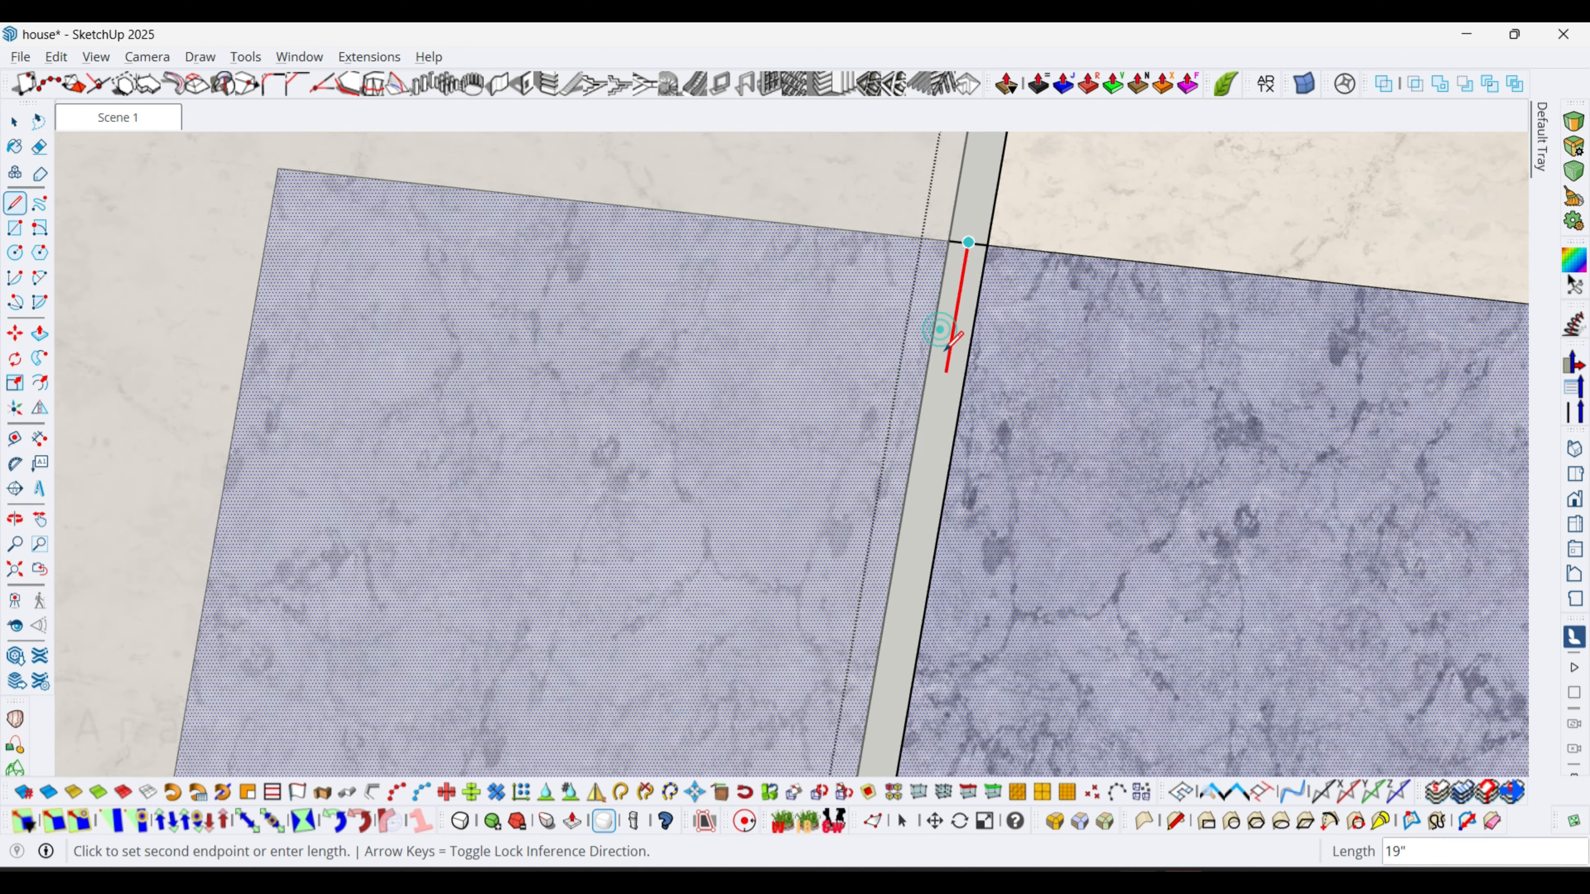
{"action": "scroll", "coordinate": [939, 439], "scroll_direction": "down", "scroll_amount": 3}
{"action": "scroll", "coordinate": [1013, 457], "scroll_direction": "up", "scroll_amount": 3}
{"action": "scroll", "coordinate": [964, 486], "scroll_direction": "up", "scroll_amount": 1}
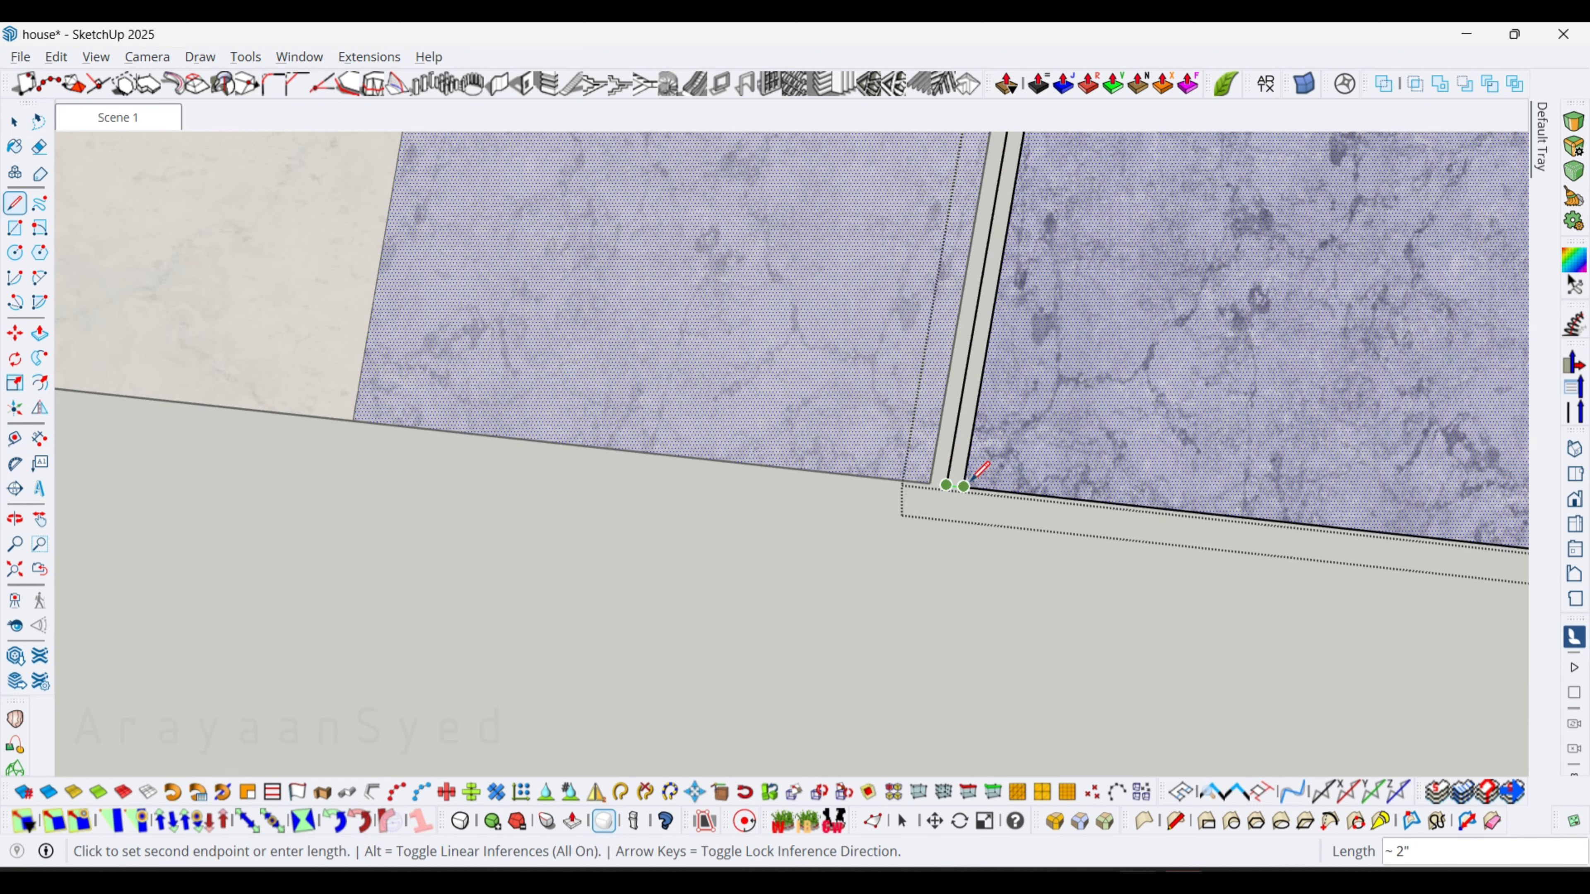
Erase the old edge beside the gap to extend the grey marble to the centre line, and leave the floor group.
{"action": "scroll", "coordinate": [981, 442], "scroll_direction": "down", "scroll_amount": 5}
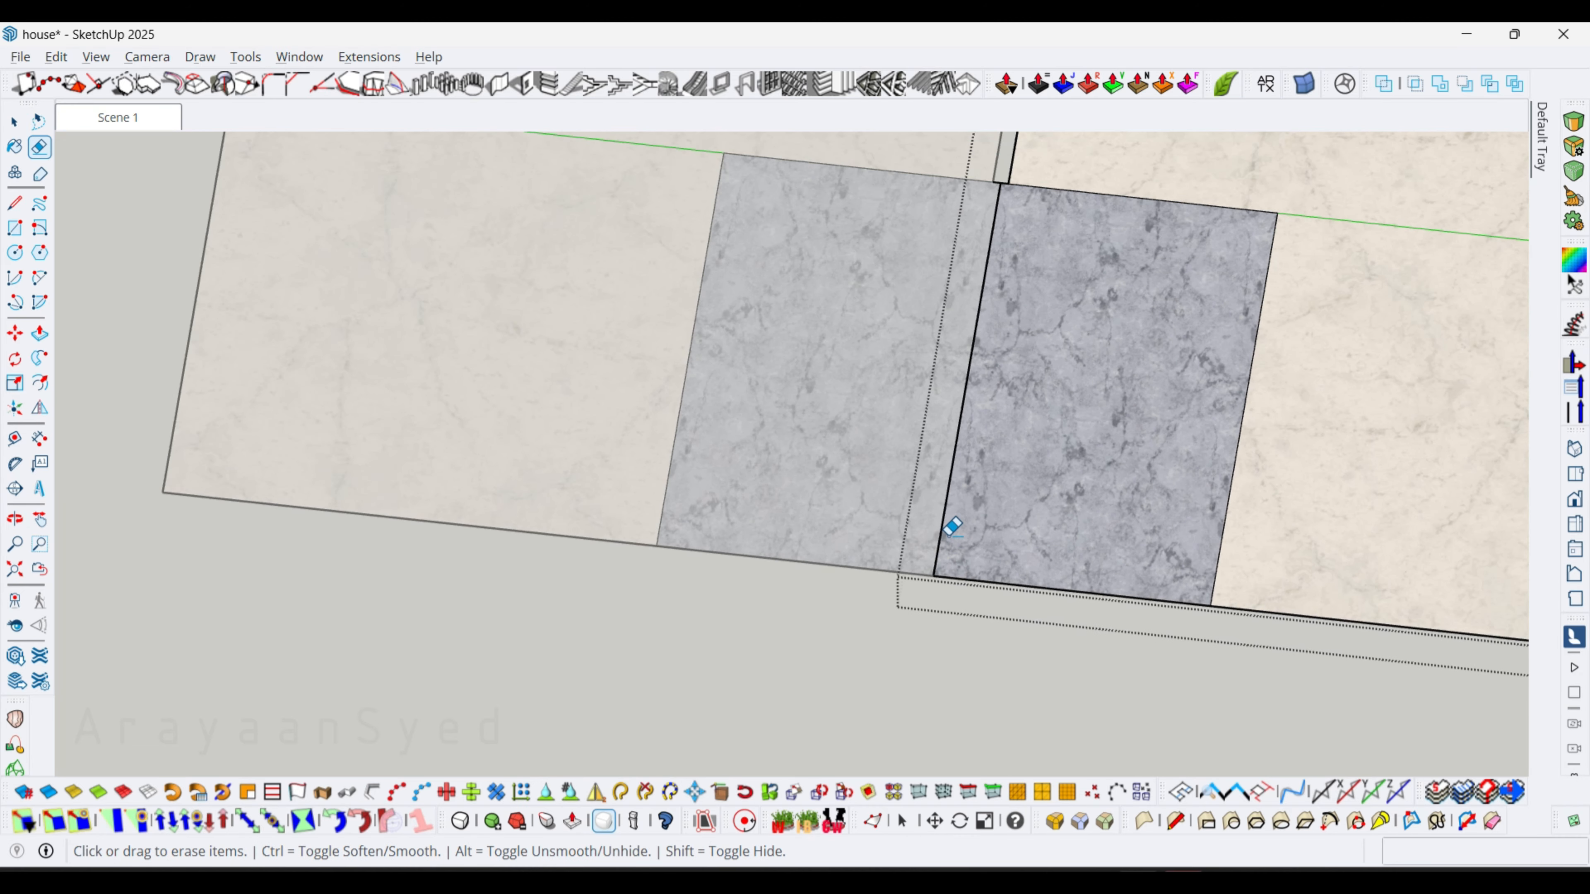
{"action": "middle_click_drag", "start_coordinate": [966, 428], "coordinate": [991, 412]}
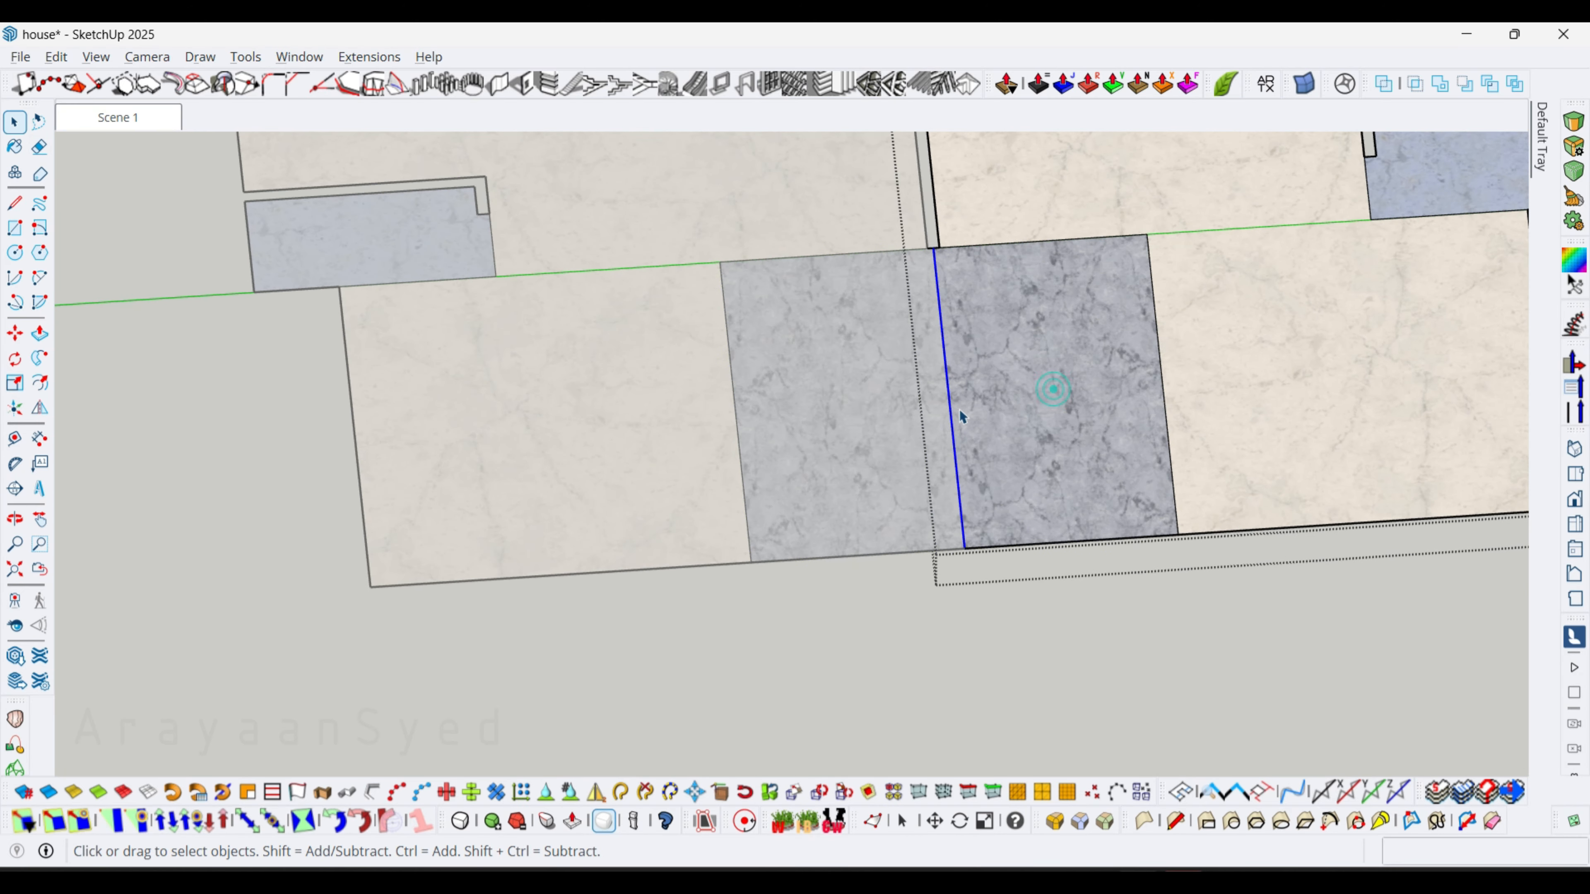
{"action": "left_click", "coordinate": [939, 407]}
{"action": "scroll", "coordinate": [940, 410], "scroll_direction": "down", "scroll_amount": 4}
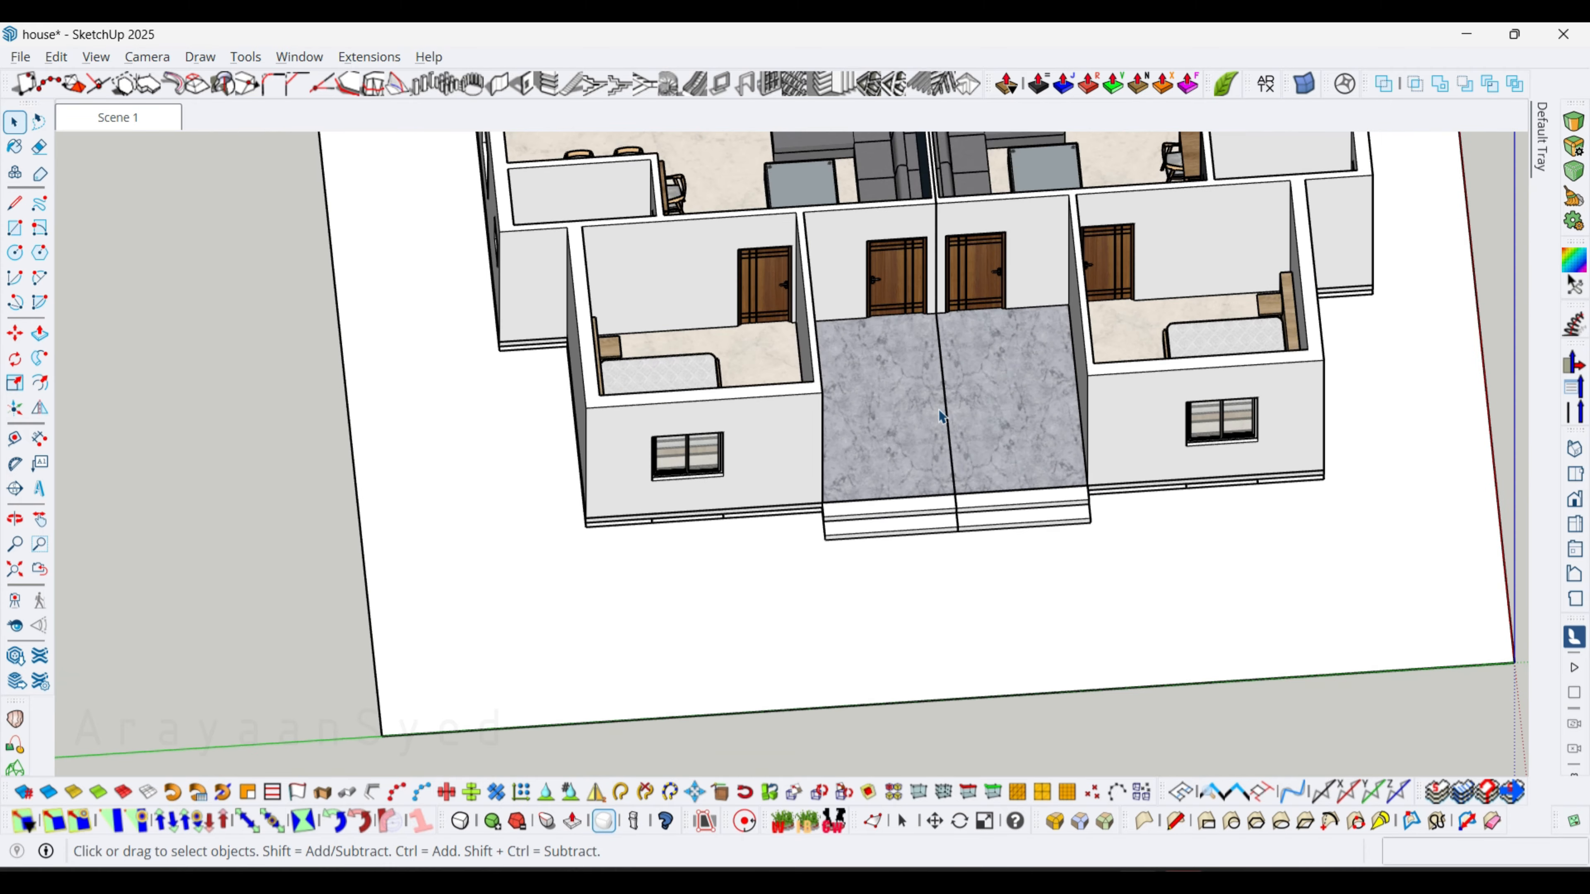
Check the porch floor joint and the entrance steps up close, and save the model.
{"action": "scroll", "coordinate": [940, 416], "scroll_direction": "up", "scroll_amount": 4}
{"action": "middle_click_drag", "start_coordinate": [945, 466], "coordinate": [1021, 514]}
{"action": "double_click", "coordinate": [1021, 515]}
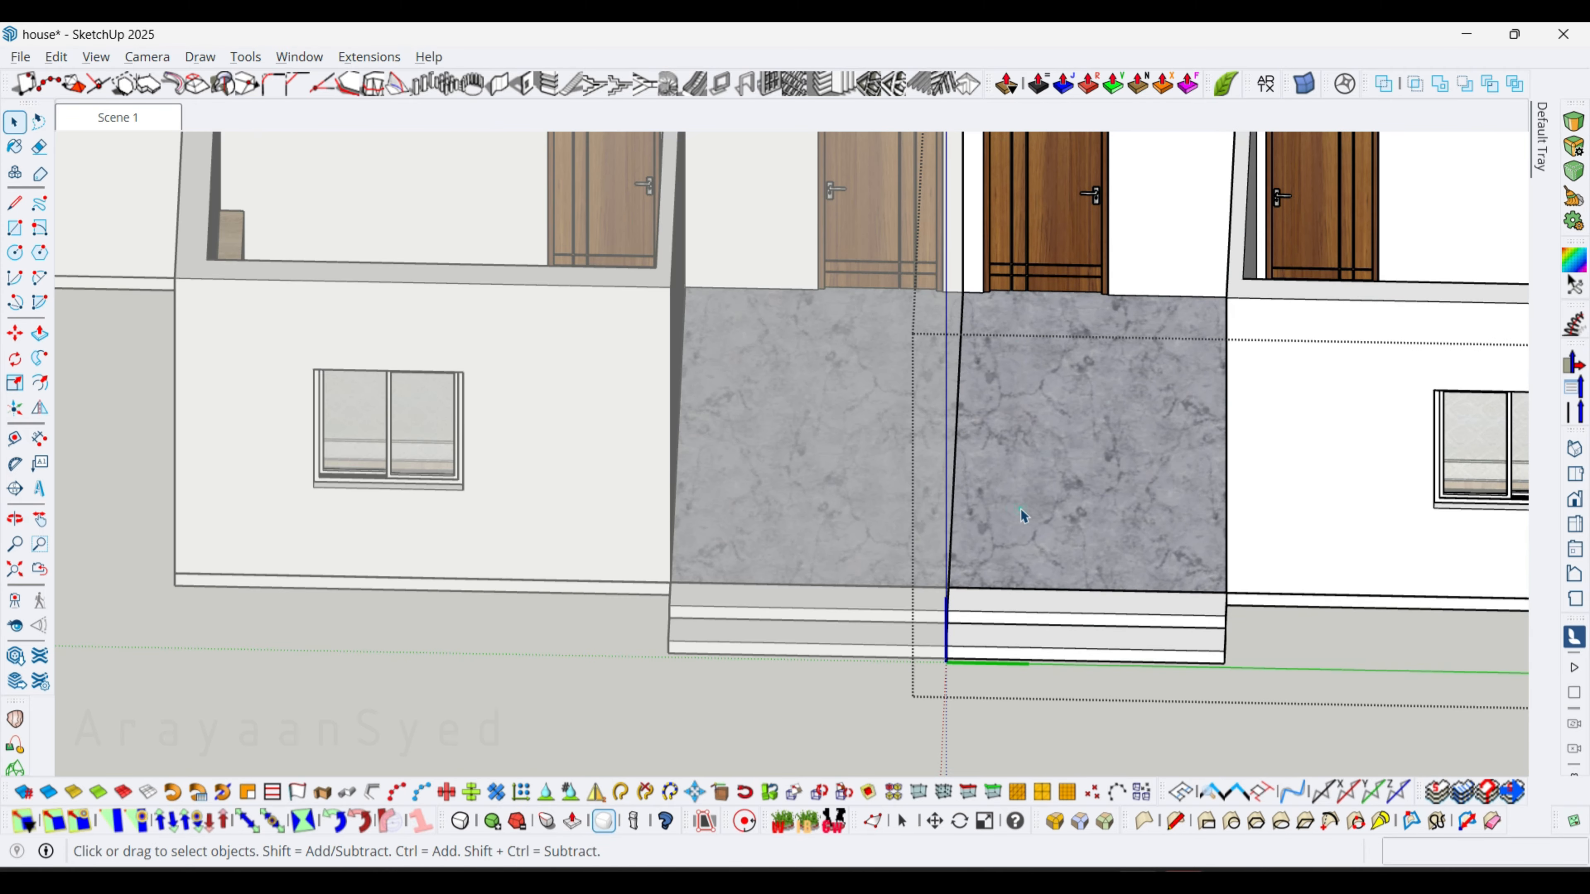
{"action": "key", "text": "Escape"}
{"action": "scroll", "coordinate": [1011, 518], "scroll_direction": "down", "scroll_amount": 2}
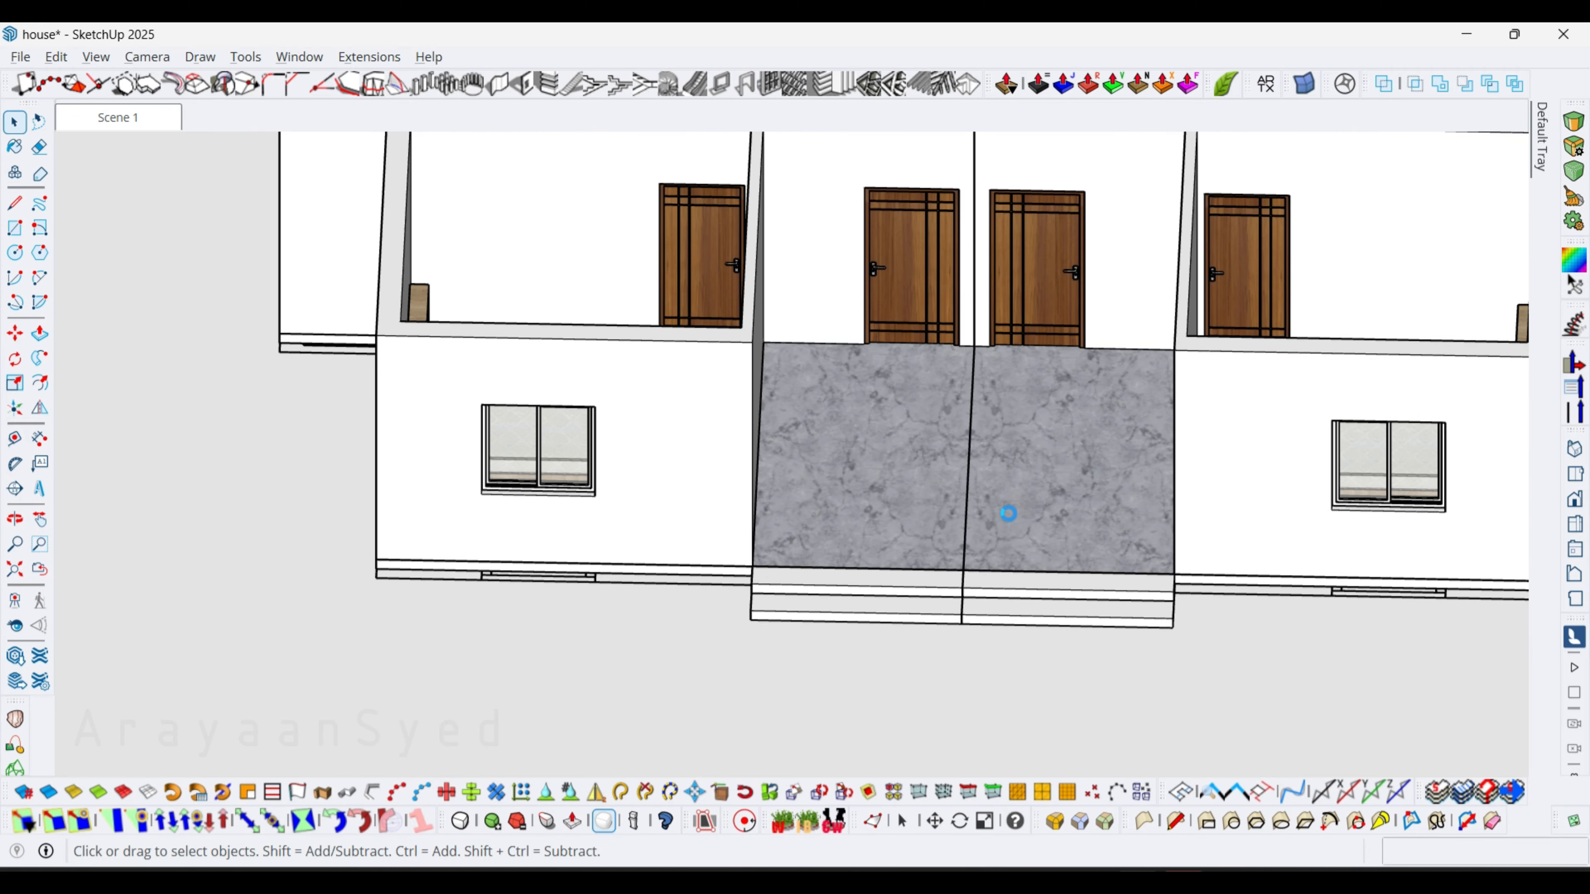
{"action": "scroll", "coordinate": [1008, 514], "scroll_direction": "down", "scroll_amount": 3}
{"action": "middle_click_drag", "start_coordinate": [1004, 522], "coordinate": [727, 423]}
{"action": "scroll", "coordinate": [1032, 533], "scroll_direction": "up", "scroll_amount": 3}
{"action": "scroll", "coordinate": [812, 498], "scroll_direction": "up", "scroll_amount": 3}
{"action": "left_click", "coordinate": [908, 507]}
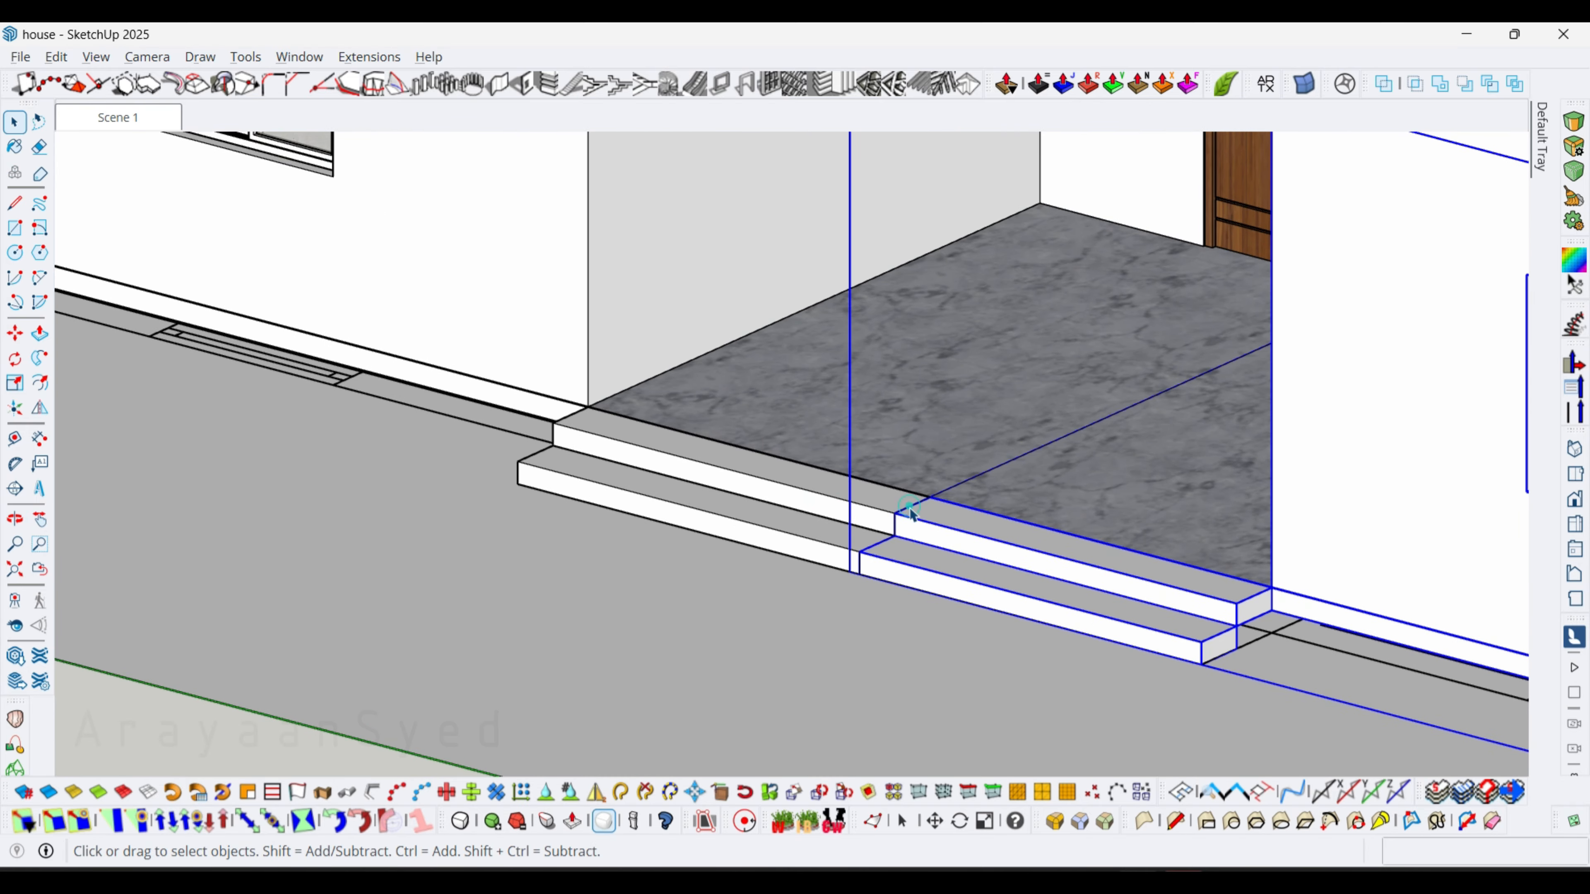
{"action": "double_click", "coordinate": [917, 523]}
{"action": "left_click", "coordinate": [917, 523]}
{"action": "key", "text": "Escape"}
{"action": "scroll", "coordinate": [917, 522], "scroll_direction": "down", "scroll_amount": 3}
{"action": "left_click", "coordinate": [917, 521]}
{"action": "middle_click_drag", "start_coordinate": [917, 519], "coordinate": [976, 537]}
{"action": "scroll", "coordinate": [977, 533], "scroll_direction": "down", "scroll_amount": 1}
{"action": "key", "text": "ctrl+s"}
Examine the marble finishes on the porch, living room, bedroom and kitchen of both house units.
{"action": "scroll", "coordinate": [963, 598], "scroll_direction": "up", "scroll_amount": 2}
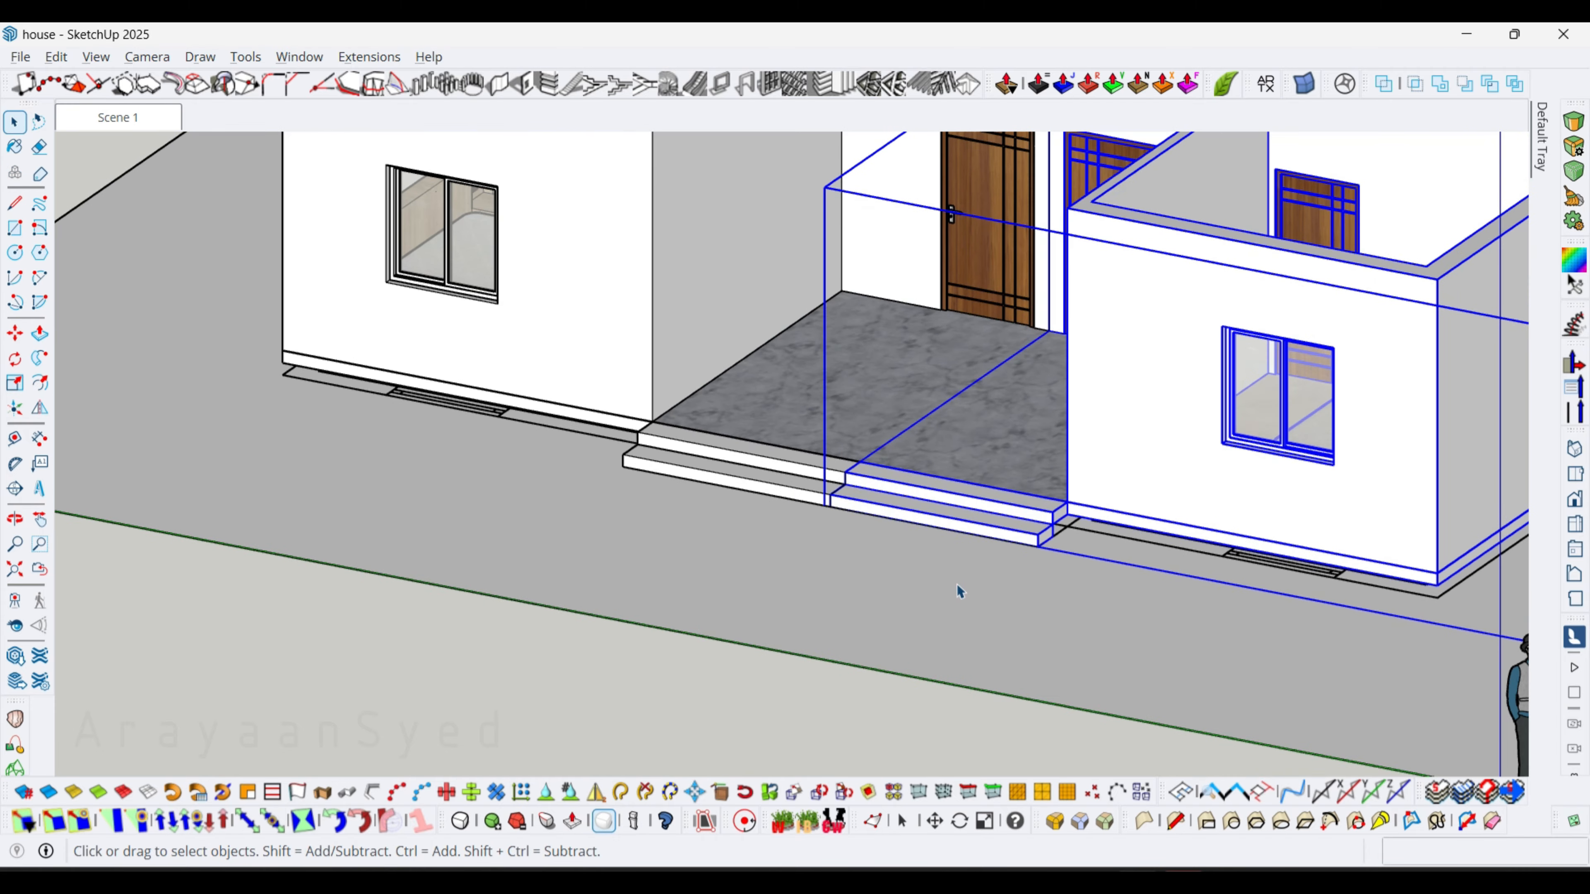
{"action": "scroll", "coordinate": [949, 598], "scroll_direction": "down", "scroll_amount": 3}
{"action": "middle_click_drag", "start_coordinate": [949, 598], "coordinate": [678, 770]}
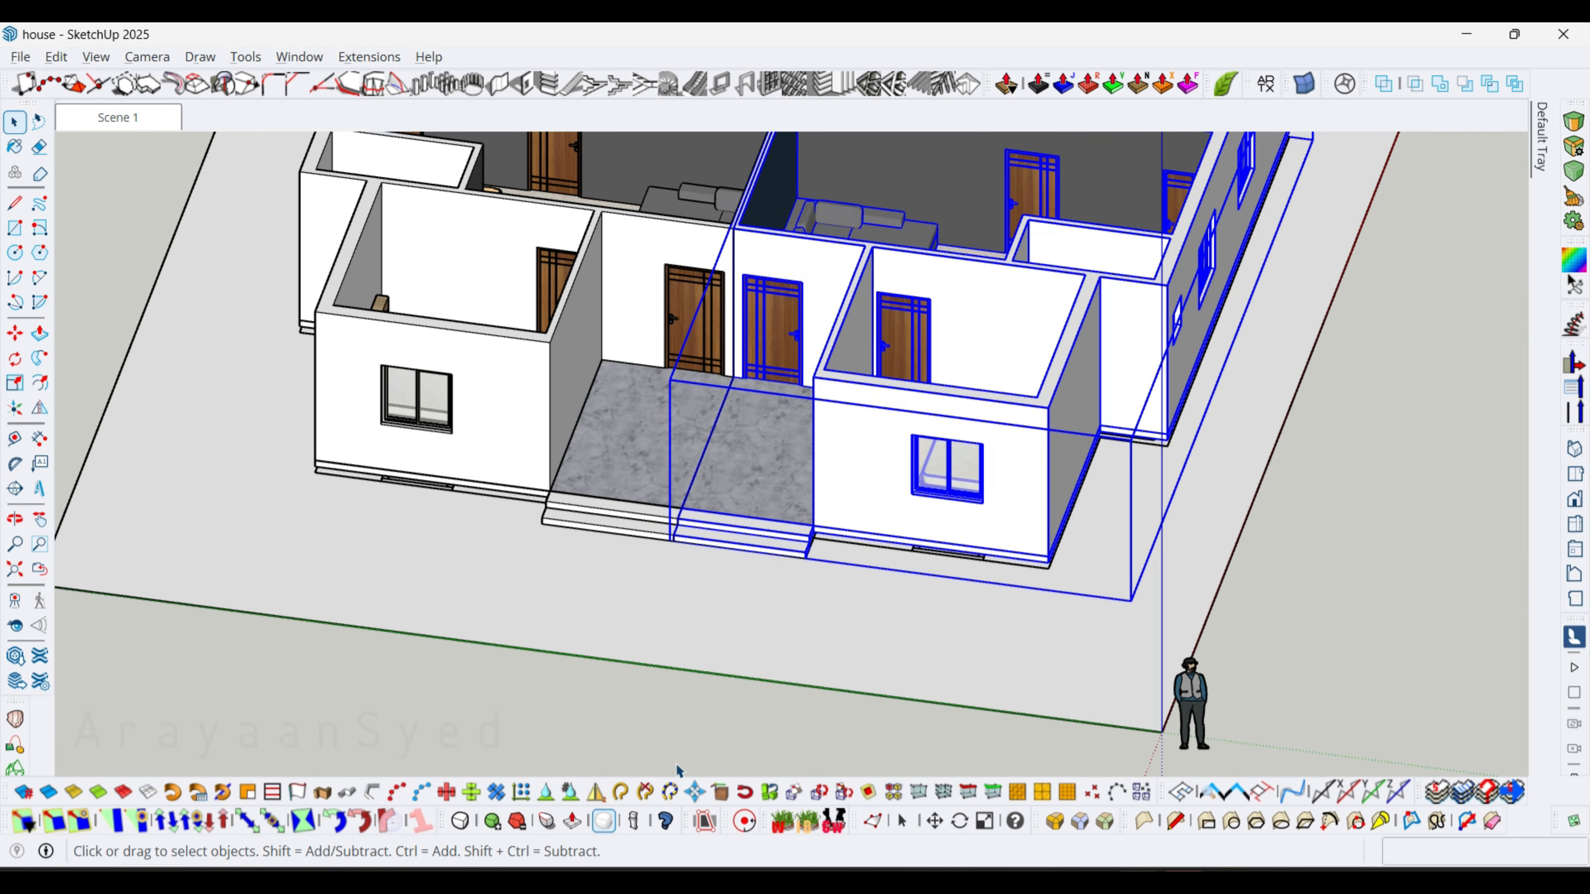
{"action": "middle_click_drag", "start_coordinate": [731, 633], "coordinate": [763, 431]}
{"action": "scroll", "coordinate": [804, 423], "scroll_direction": "up", "scroll_amount": 6}
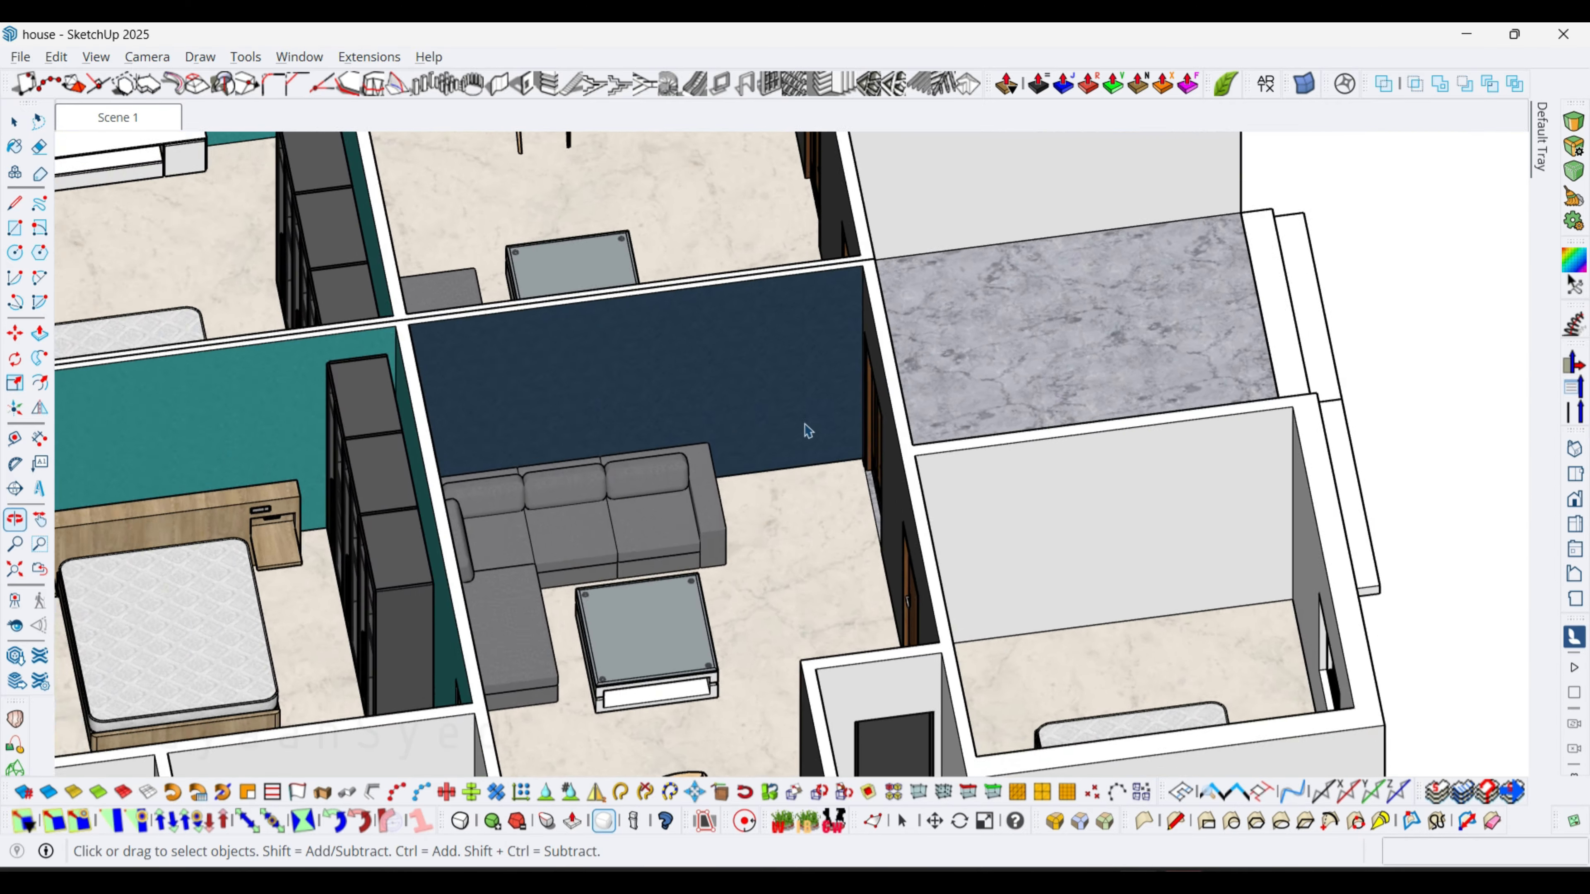
{"action": "scroll", "coordinate": [750, 479], "scroll_direction": "down", "scroll_amount": 6}
{"action": "scroll", "coordinate": [751, 480], "scroll_direction": "up", "scroll_amount": 5}
{"action": "scroll", "coordinate": [1075, 535], "scroll_direction": "down", "scroll_amount": 2}
{"action": "middle_click_drag", "start_coordinate": [1075, 535], "coordinate": [1018, 582]}
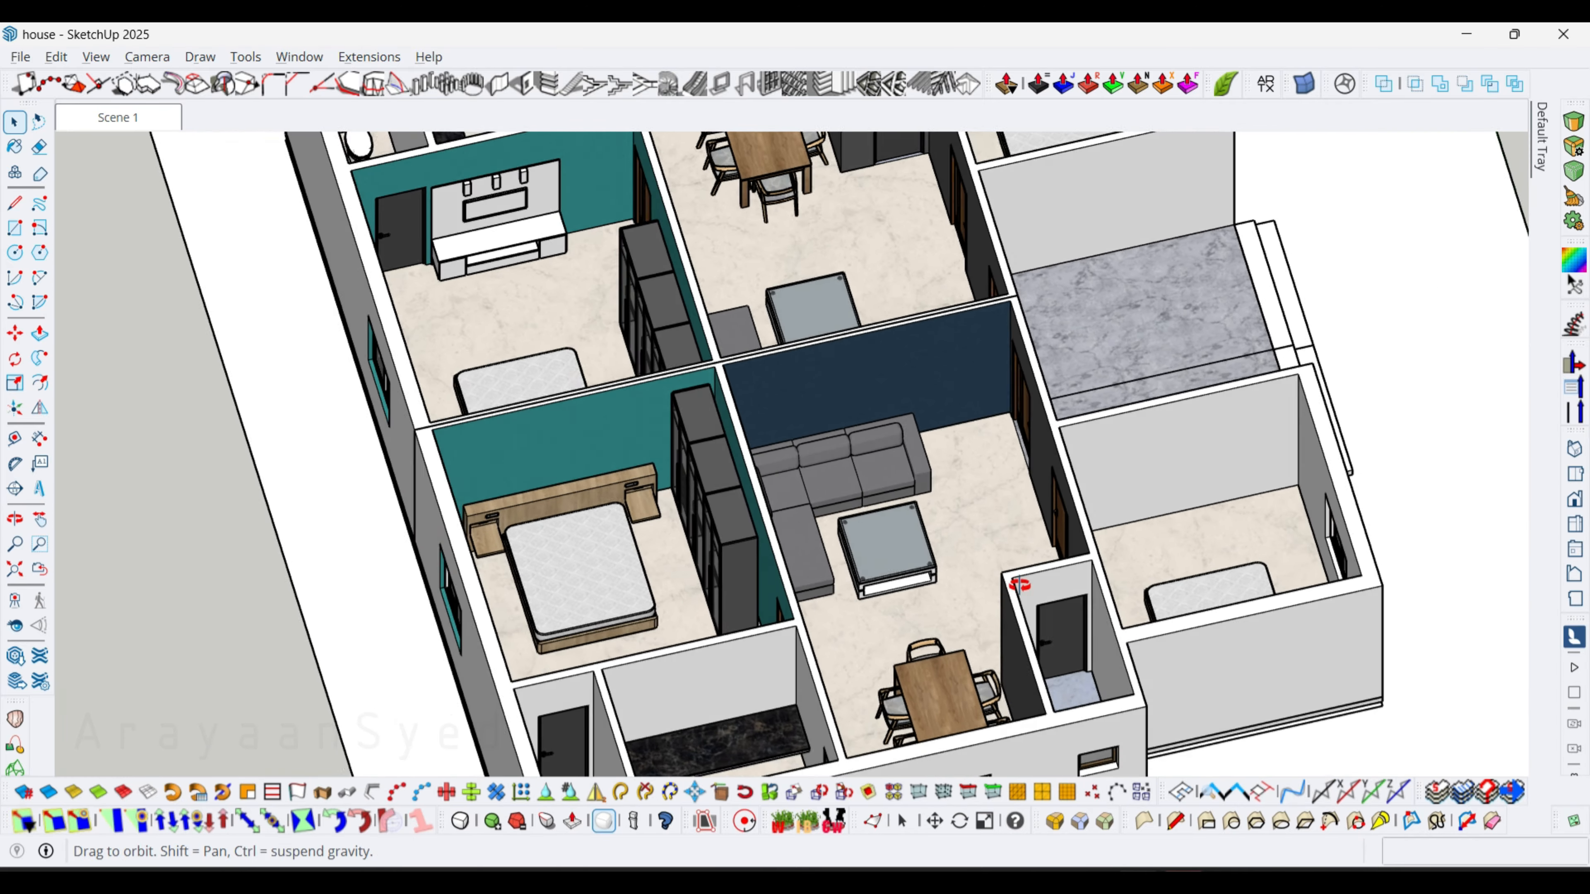
{"action": "scroll", "coordinate": [901, 585], "scroll_direction": "up", "scroll_amount": 4}
{"action": "middle_click_drag", "start_coordinate": [901, 585], "coordinate": [726, 557]}
{"action": "scroll", "coordinate": [908, 540], "scroll_direction": "down", "scroll_amount": 5}
{"action": "middle_click_drag", "start_coordinate": [908, 539], "coordinate": [850, 554]}
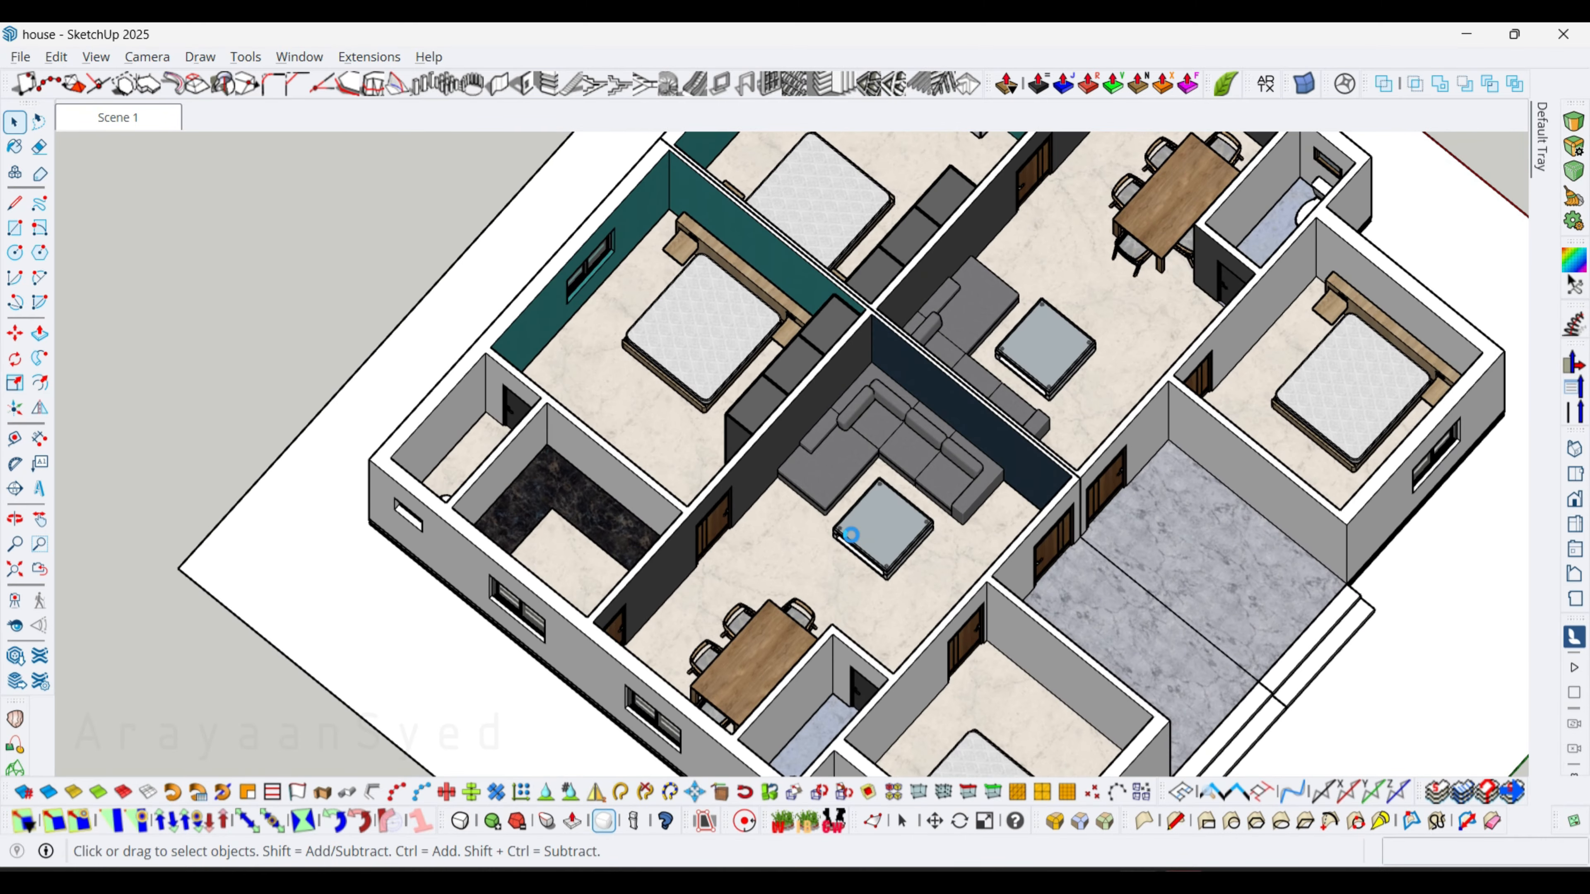
{"action": "scroll", "coordinate": [850, 534], "scroll_direction": "down", "scroll_amount": 5}
Return to the Scene 1 view and review the whole furnished floor plan of both units from above.
{"action": "left_click", "coordinate": [119, 117]}
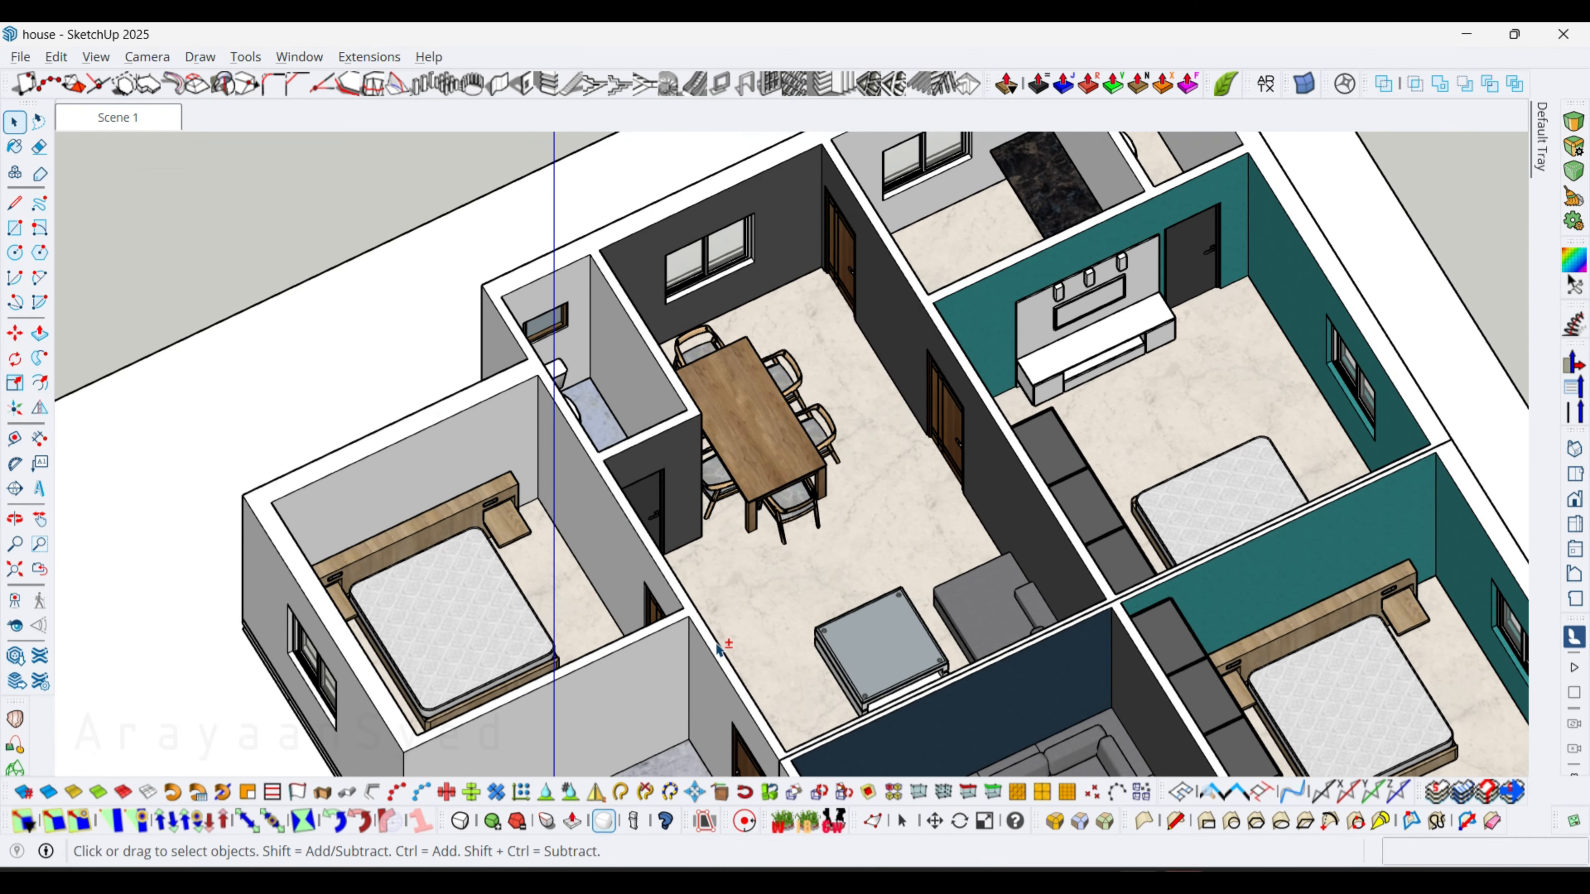
{"action": "middle_click_drag", "start_coordinate": [719, 650], "coordinate": [667, 541], "text": "shift"}
{"action": "scroll", "coordinate": [695, 563], "scroll_direction": "down", "scroll_amount": 2}
{"action": "middle_click_drag", "start_coordinate": [738, 593], "coordinate": [942, 505]}
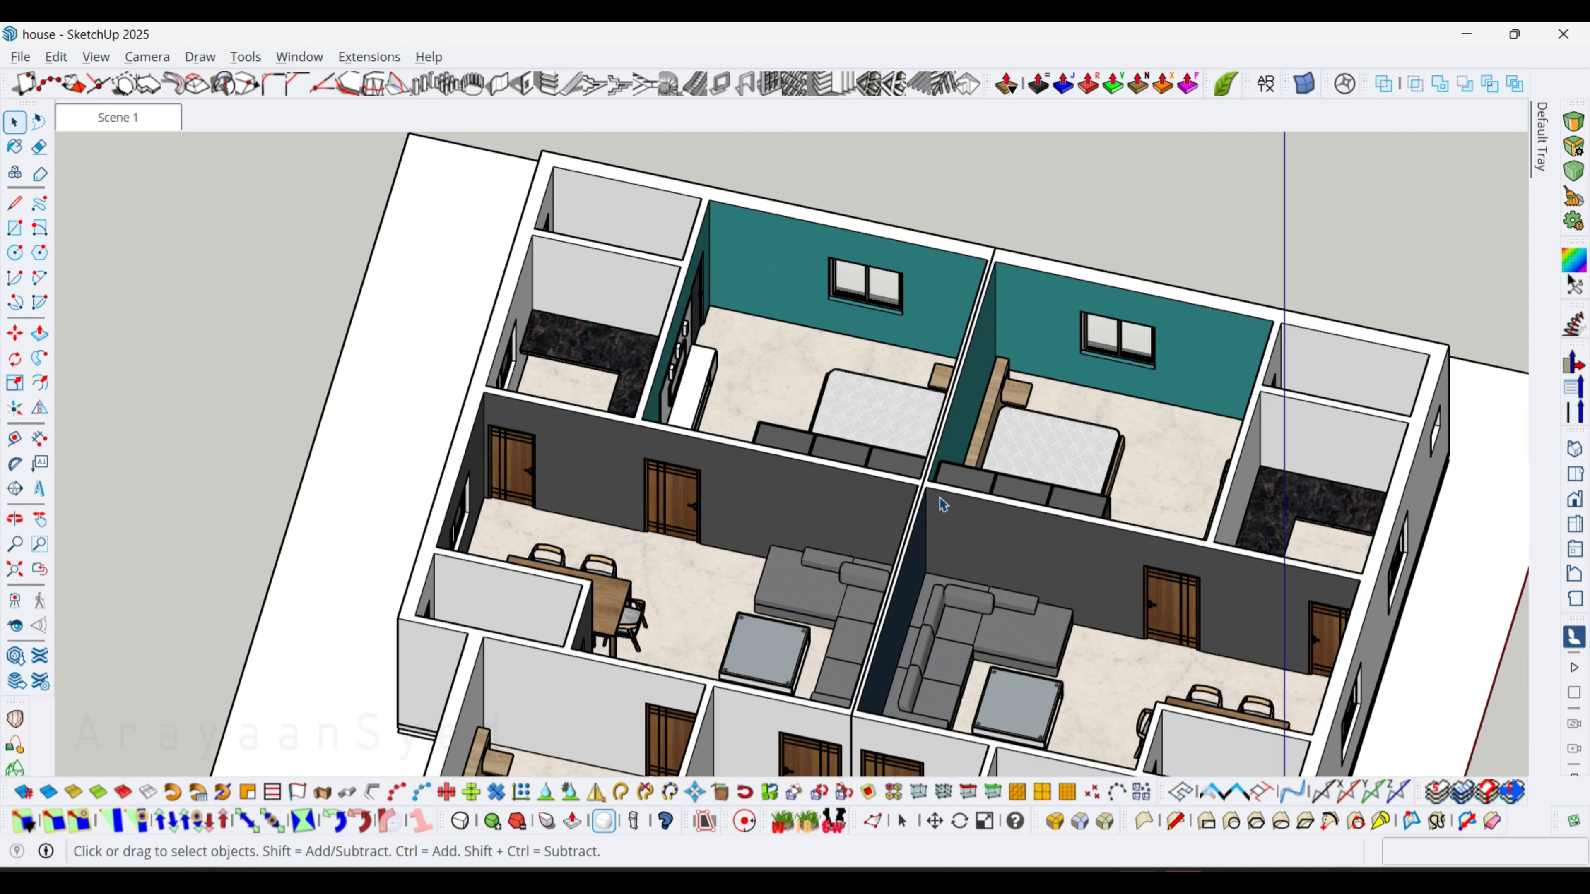
{"action": "scroll", "coordinate": [938, 505], "scroll_direction": "down", "scroll_amount": 1}
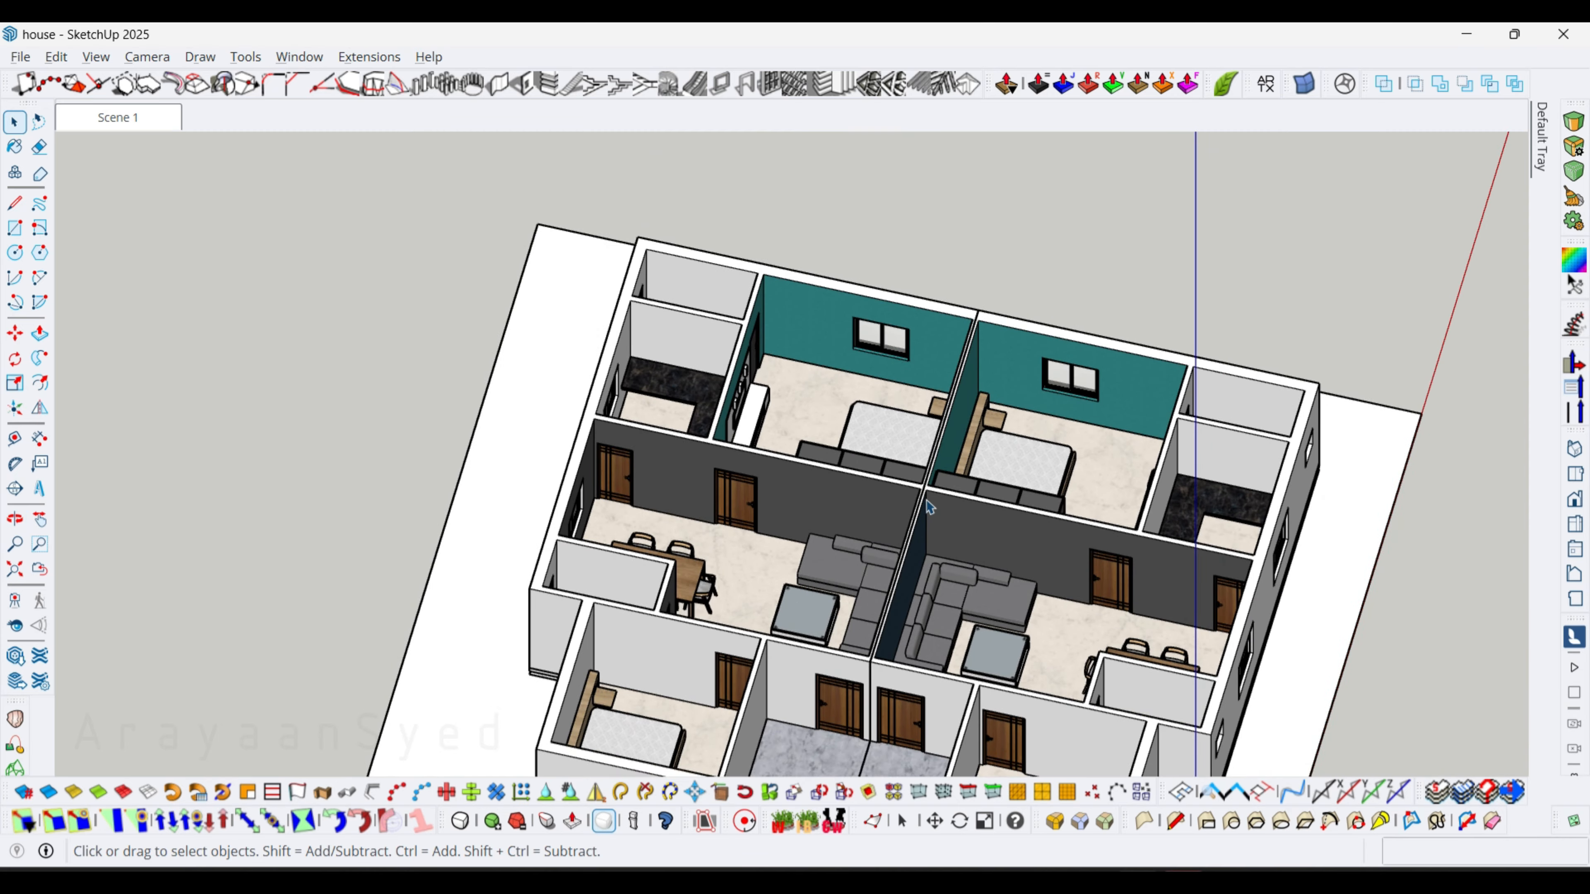
{"action": "scroll", "coordinate": [929, 506], "scroll_direction": "down", "scroll_amount": 2}
{"action": "middle_click_drag", "start_coordinate": [929, 506], "coordinate": [955, 470]}
{"action": "scroll", "coordinate": [795, 477], "scroll_direction": "up", "scroll_amount": 4}
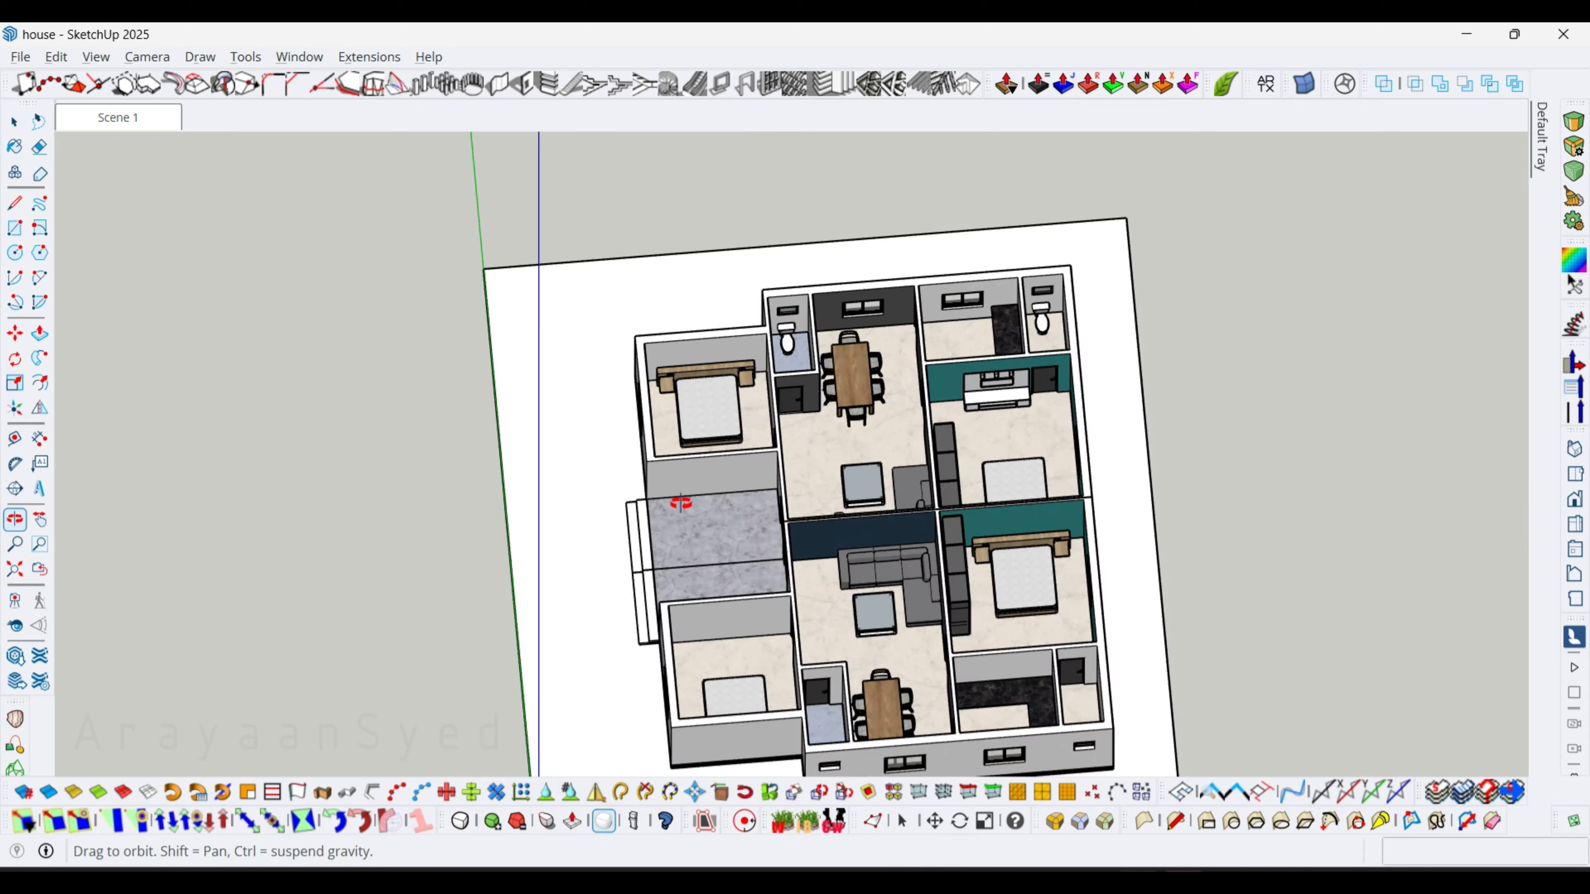
{"action": "middle_click_drag", "start_coordinate": [846, 459], "coordinate": [674, 446], "text": "shift"}
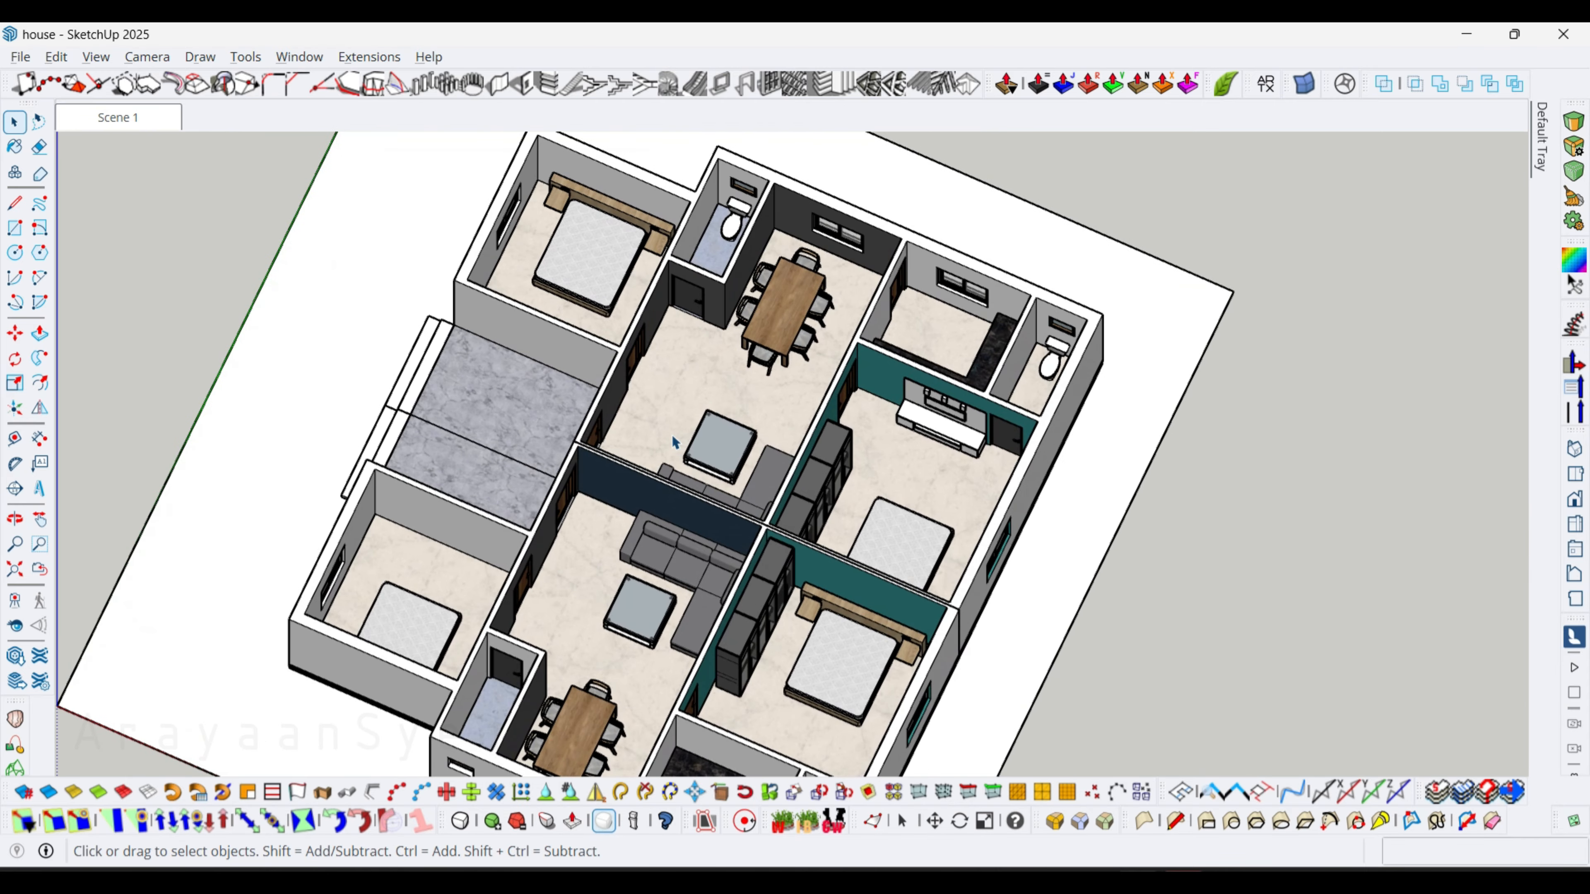
{"action": "scroll", "coordinate": [673, 443], "scroll_direction": "up", "scroll_amount": 1}
{"action": "middle_click_drag", "start_coordinate": [765, 424], "coordinate": [858, 464]}
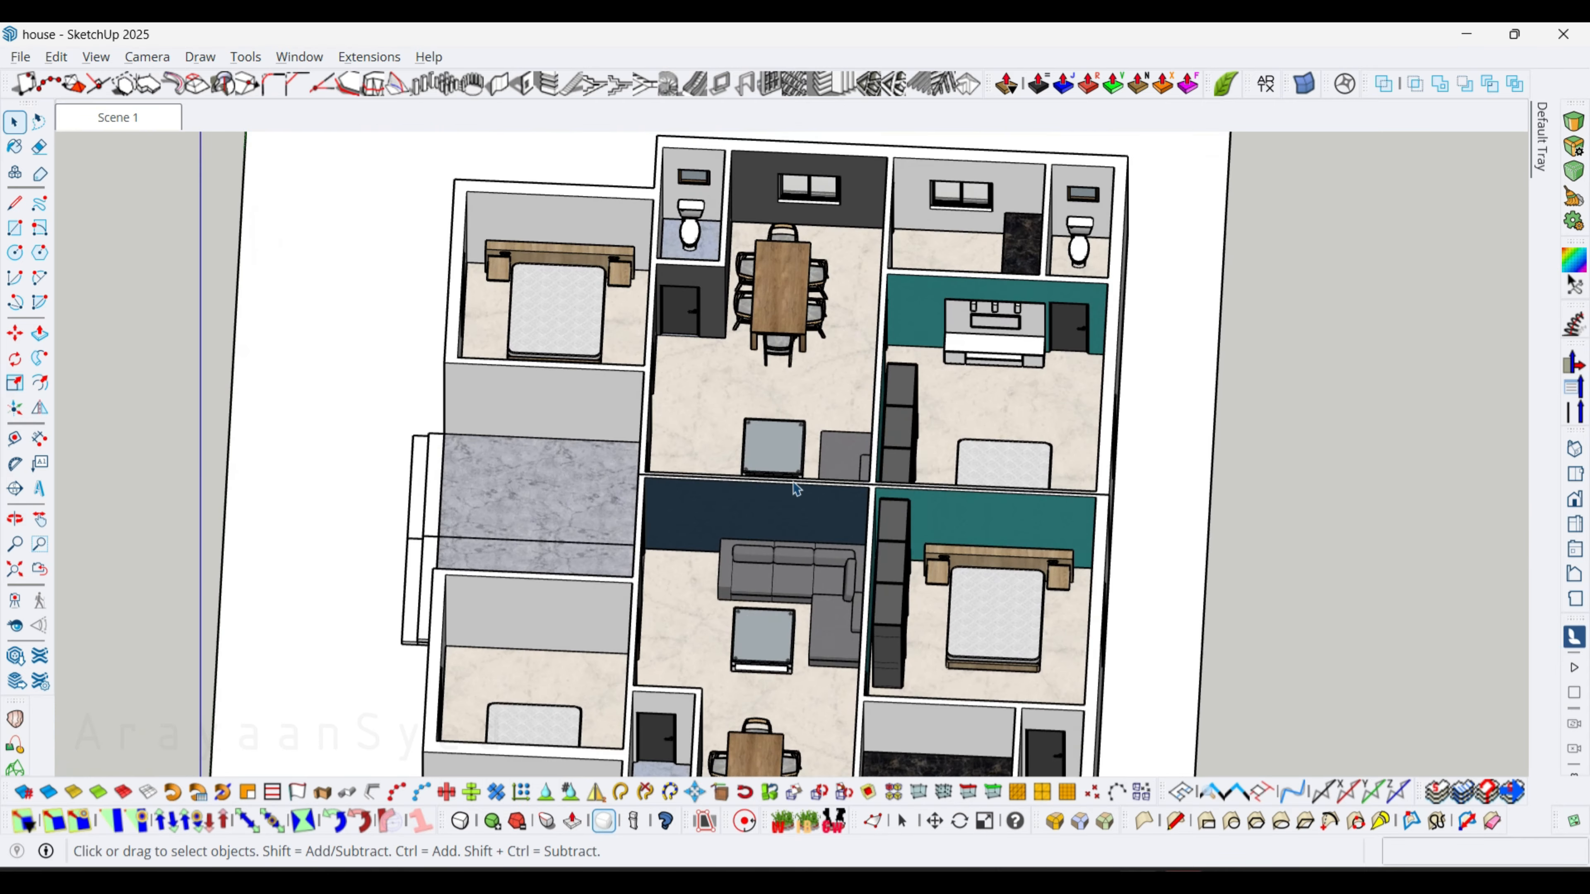